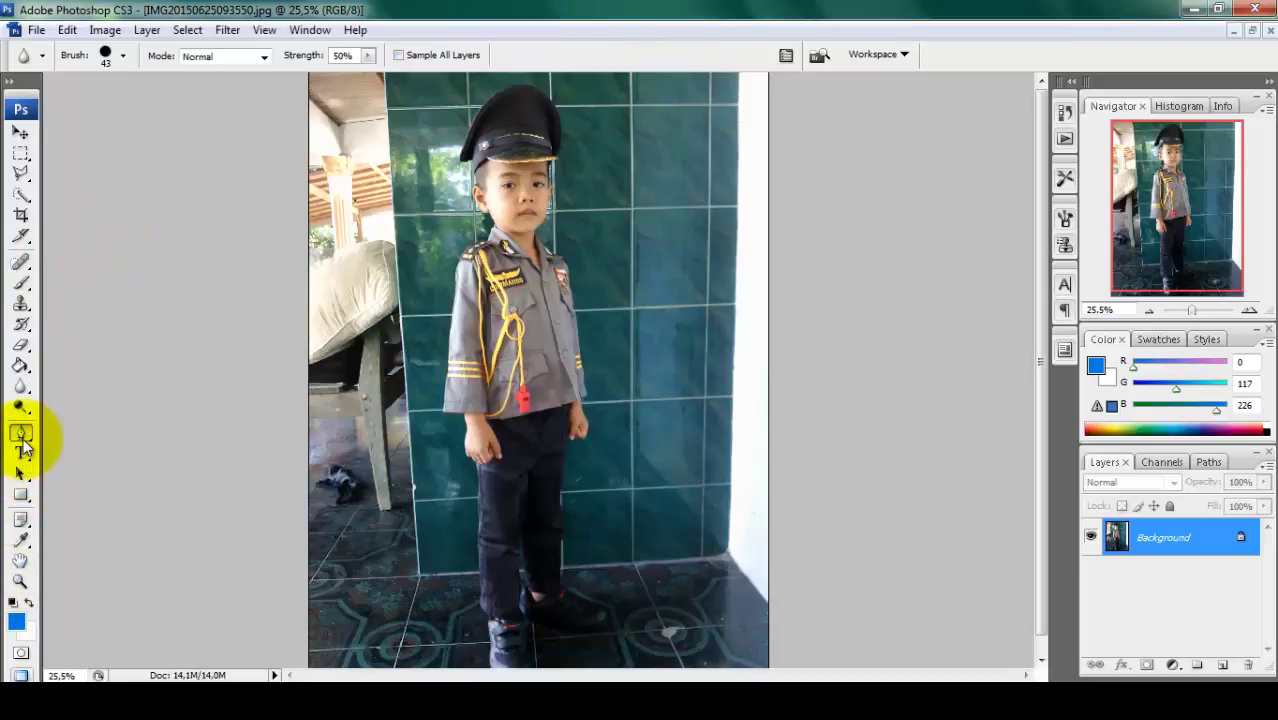
Switch to the Pen Tool and zoom in on the boy's feet
{"action": "left_click", "coordinate": [21, 432]}
{"action": "left_click", "coordinate": [97, 429]}
{"action": "scroll", "coordinate": [476, 548], "scroll_direction": "up", "scroll_amount": 3}
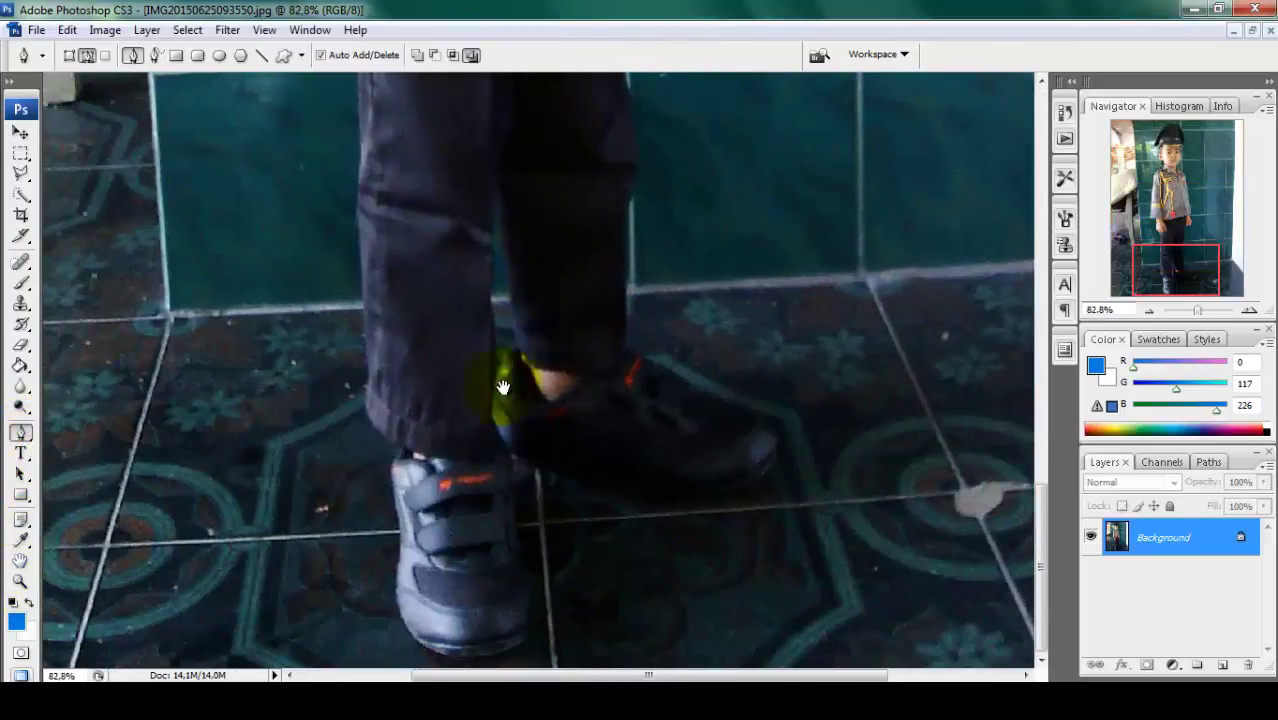
{"action": "scroll", "coordinate": [442, 522], "scroll_direction": "up", "scroll_amount": 1}
{"action": "scroll", "coordinate": [442, 285], "scroll_direction": "up", "scroll_amount": 1}
{"action": "scroll", "coordinate": [491, 542], "scroll_direction": "up", "scroll_amount": 1}
{"action": "scroll", "coordinate": [489, 548], "scroll_direction": "up", "scroll_amount": 1}
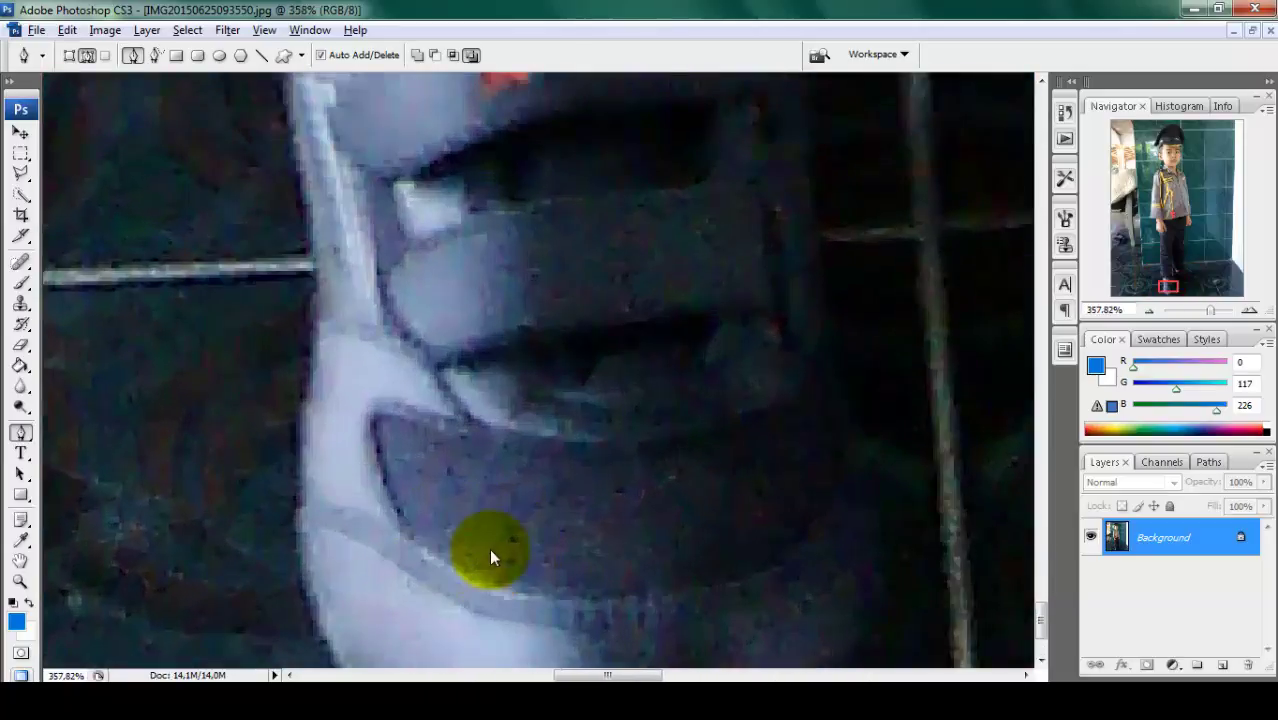
{"action": "scroll", "coordinate": [428, 271], "scroll_direction": "down", "scroll_amount": 1}
{"action": "scroll", "coordinate": [533, 479], "scroll_direction": "up", "scroll_amount": 1}
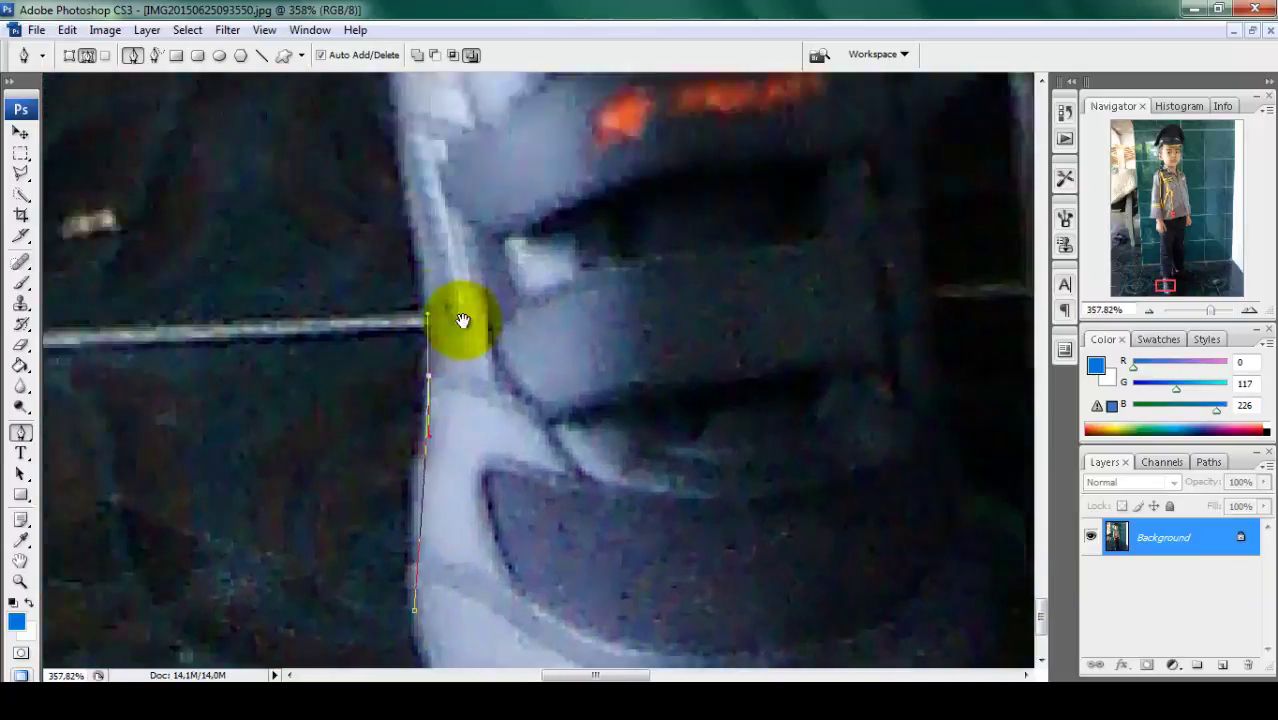
Place curved anchors tracing the outer edge of the boy's shoe
{"action": "left_click_drag", "start_coordinate": [368, 214], "coordinate": [443, 457]}
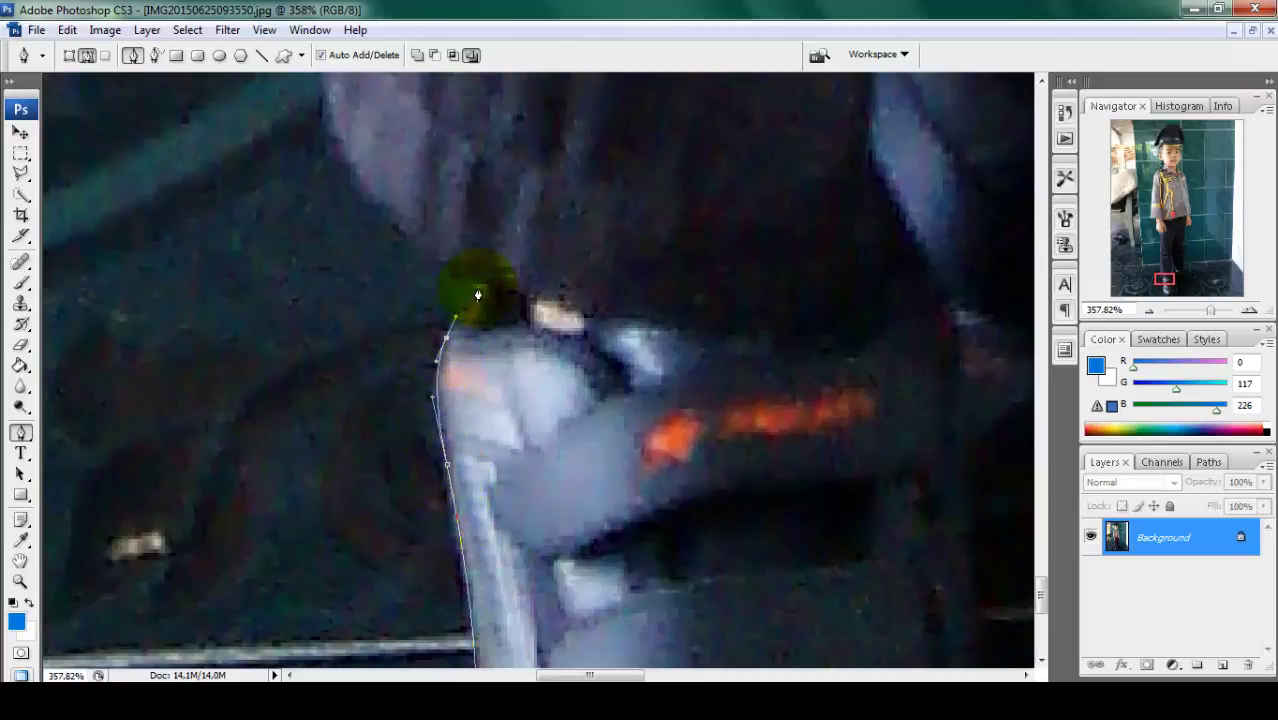
{"action": "left_click_drag", "start_coordinate": [478, 295], "coordinate": [605, 428]}
{"action": "left_click_drag", "start_coordinate": [437, 330], "coordinate": [421, 257]}
{"action": "left_click", "coordinate": [434, 122]}
{"action": "left_click_drag", "start_coordinate": [434, 125], "coordinate": [470, 663]}
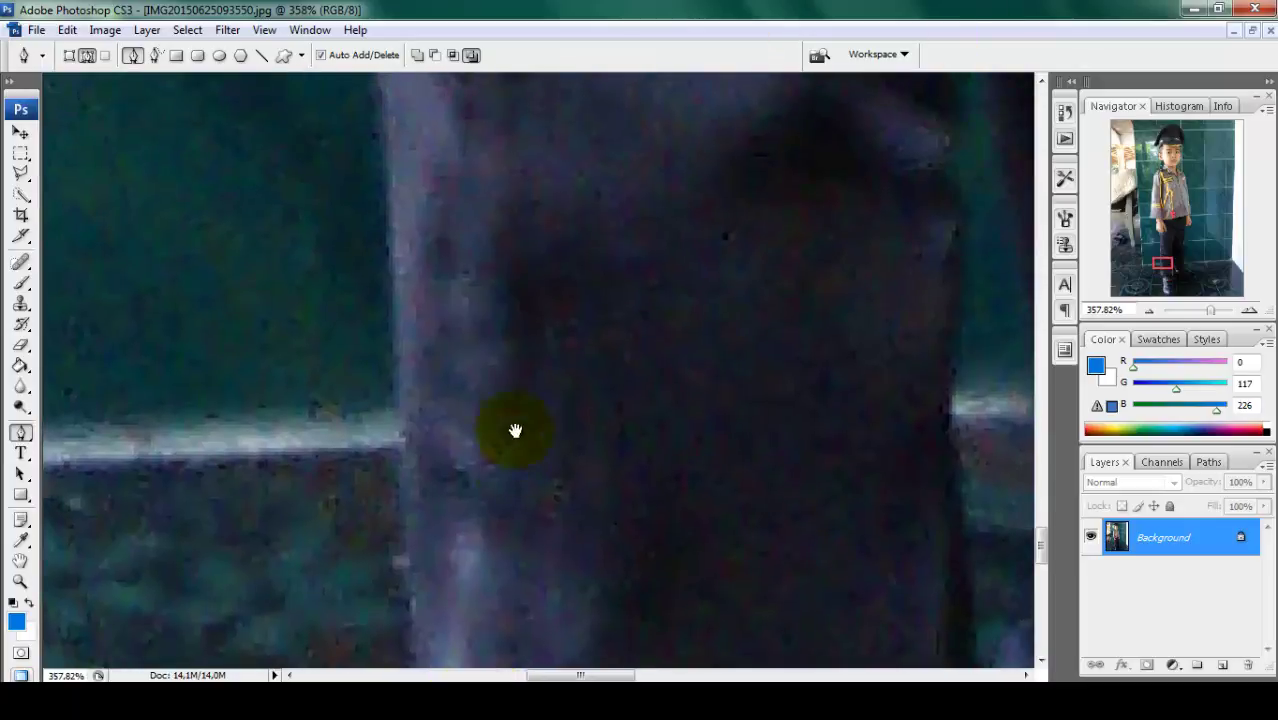
Continue the path up the trouser edge to where it meets the grout line
{"action": "left_click_drag", "start_coordinate": [513, 428], "coordinate": [485, 279]}
{"action": "mouse_move", "coordinate": [403, 168]}
{"action": "left_mouse_down"}
{"action": "mouse_move", "coordinate": [414, 51]}
{"action": "mouse_move", "coordinate": [364, 327]}
{"action": "mouse_move", "coordinate": [380, 110]}
{"action": "left_mouse_up"}
{"action": "scroll", "coordinate": [430, 320], "scroll_direction": "up", "scroll_amount": 2}
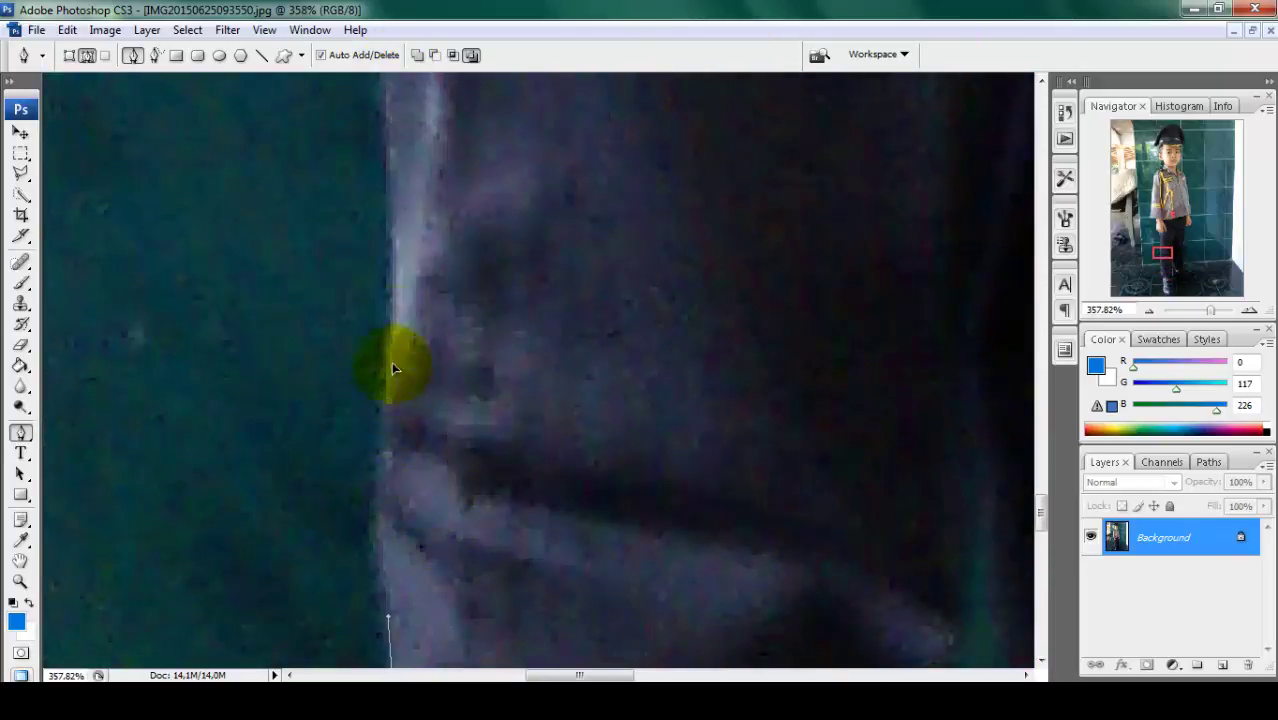
{"action": "scroll", "coordinate": [460, 360], "scroll_direction": "up", "scroll_amount": 3}
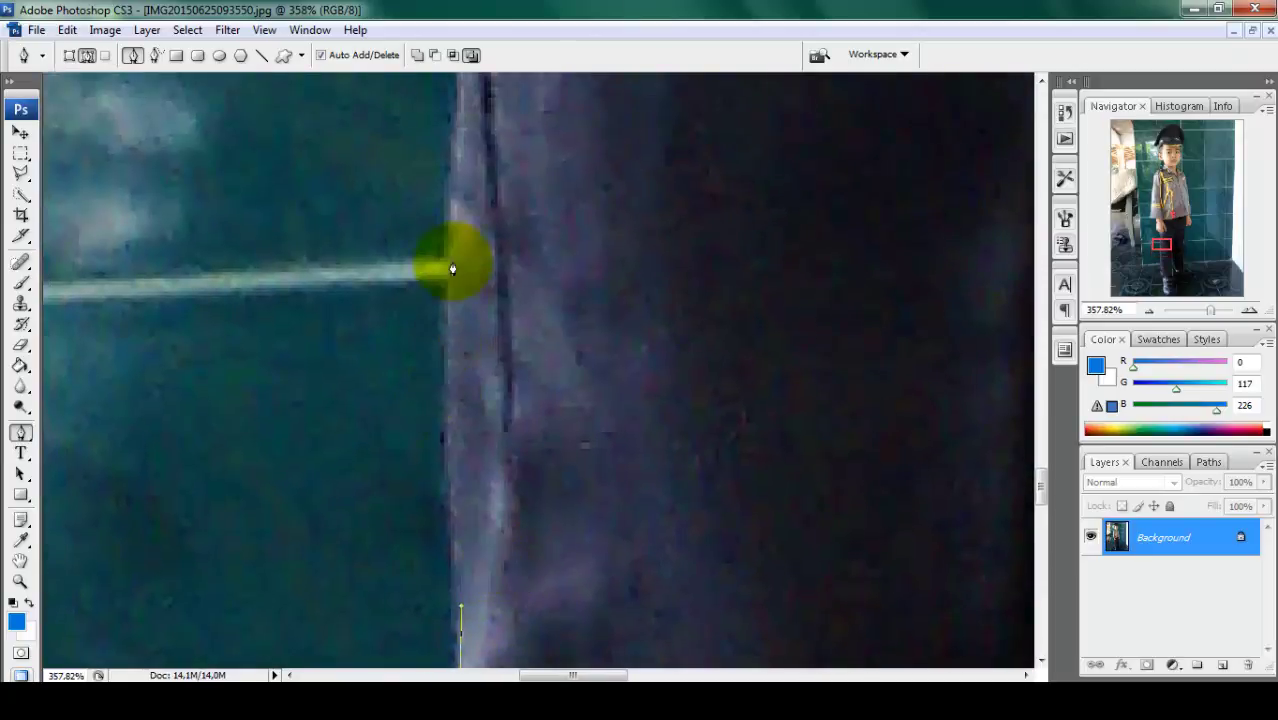
{"action": "left_click", "coordinate": [453, 222]}
{"action": "scroll", "coordinate": [485, 566], "scroll_direction": "up", "scroll_amount": 5}
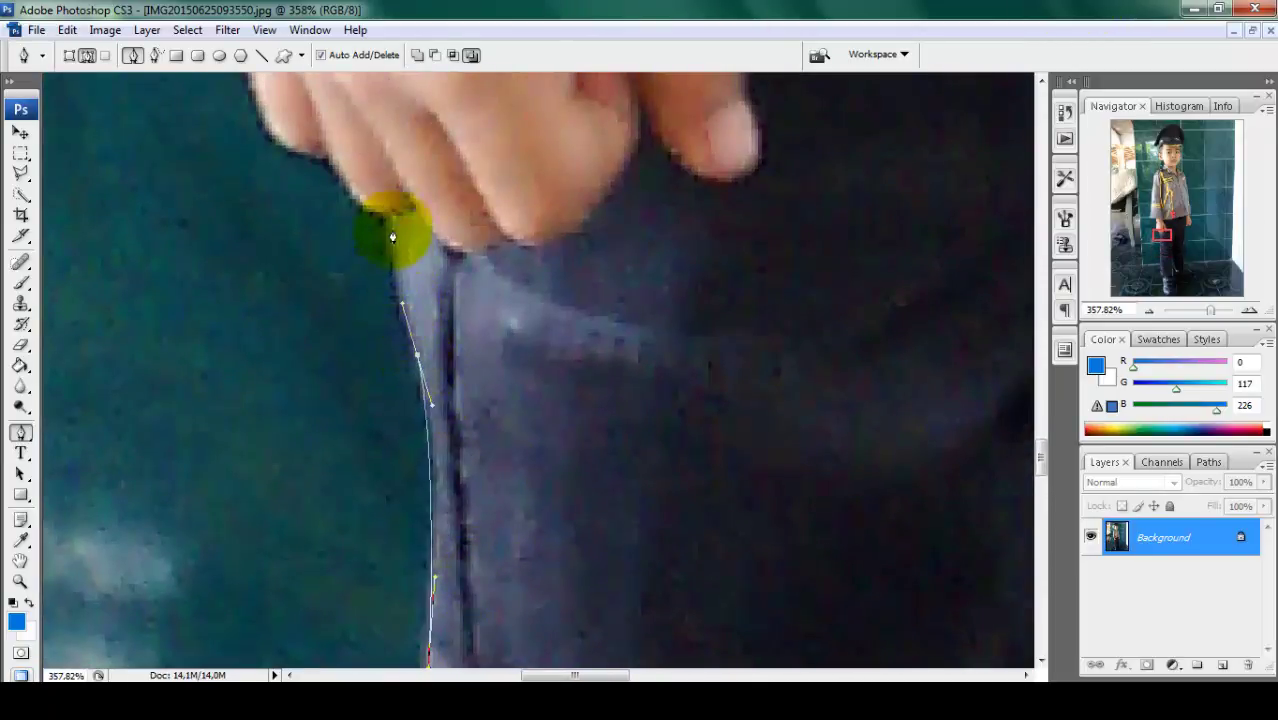
Anchor the path where the trousers meet the hand and curve it along the fingers
{"action": "scroll", "coordinate": [396, 193], "scroll_direction": "up", "scroll_amount": 1}
{"action": "scroll", "coordinate": [440, 425], "scroll_direction": "up", "scroll_amount": 1}
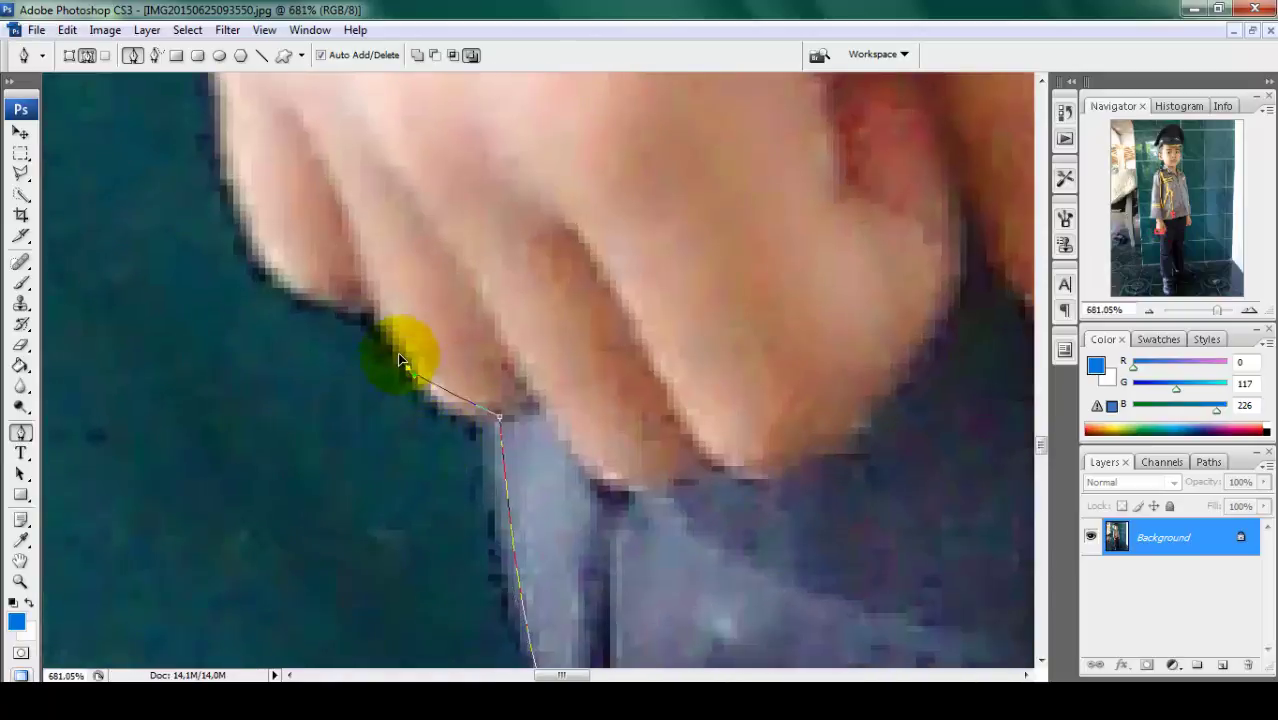
{"action": "left_click", "coordinate": [360, 305]}
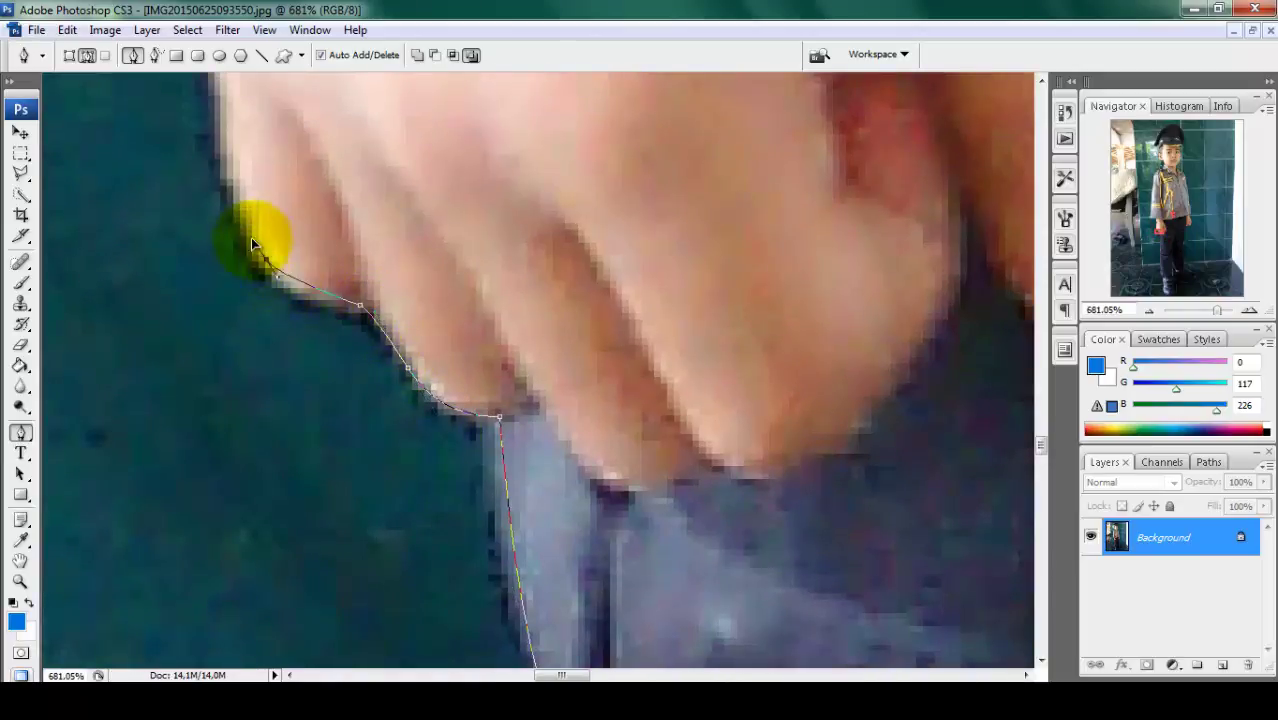
{"action": "left_click_drag", "start_coordinate": [237, 217], "coordinate": [422, 556]}
{"action": "left_click_drag", "start_coordinate": [383, 363], "coordinate": [376, 340]}
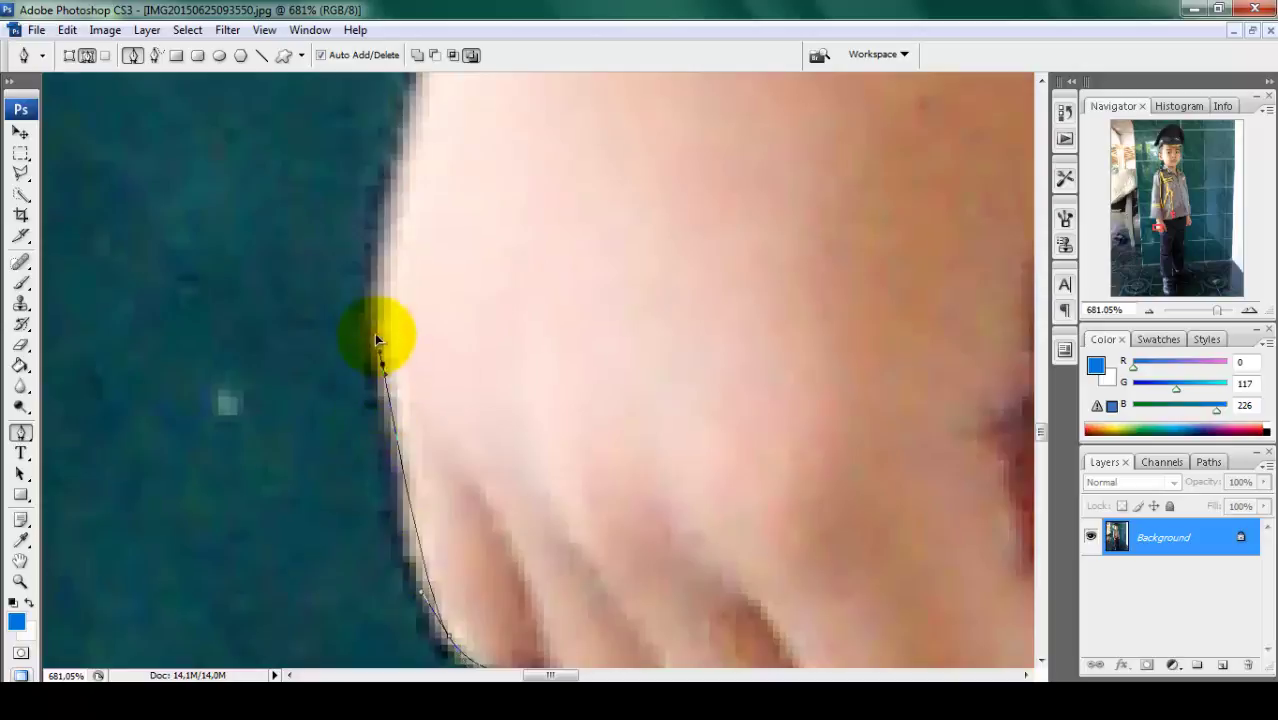
{"action": "left_click_drag", "start_coordinate": [419, 218], "coordinate": [381, 343]}
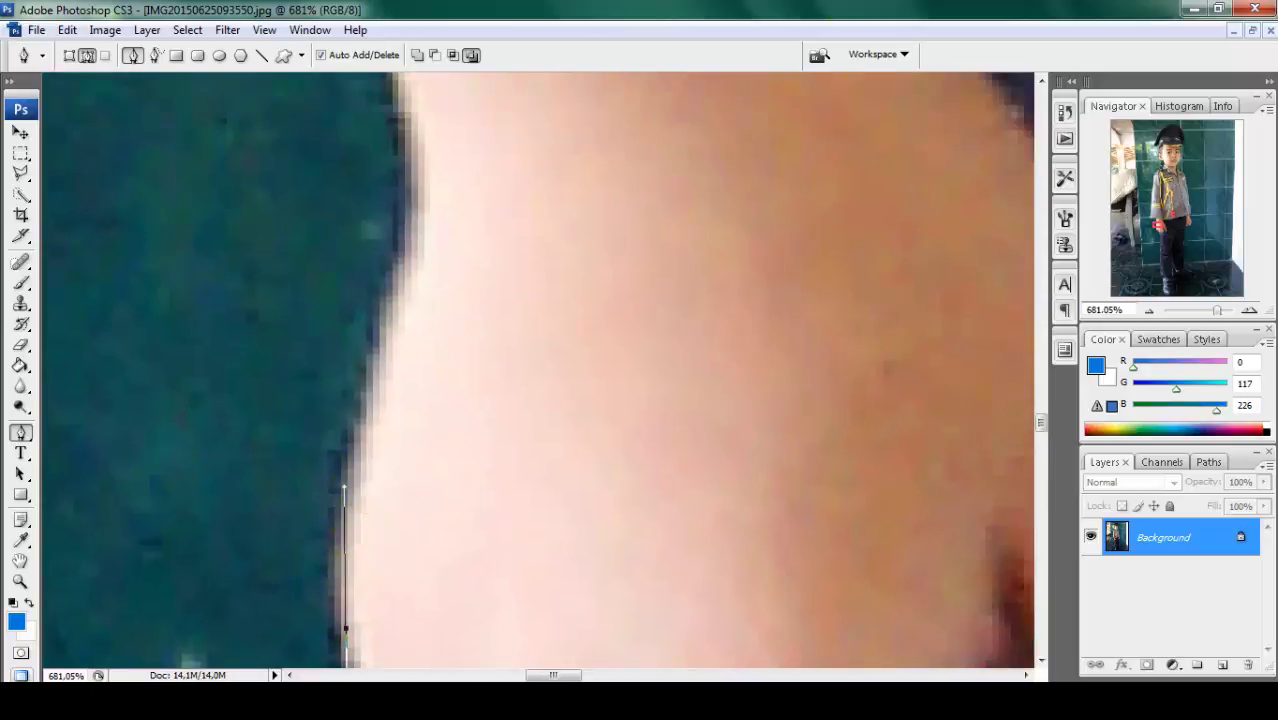
{"action": "mouse_move", "coordinate": [413, 222]}
{"action": "left_mouse_down"}
{"action": "mouse_move", "coordinate": [422, 212]}
{"action": "mouse_move", "coordinate": [448, 325]}
{"action": "left_mouse_up"}
Curve the path up the side of the hand, undoing a misplaced anchor, to the sleeve
{"action": "left_click_drag", "start_coordinate": [434, 242], "coordinate": [409, 182]}
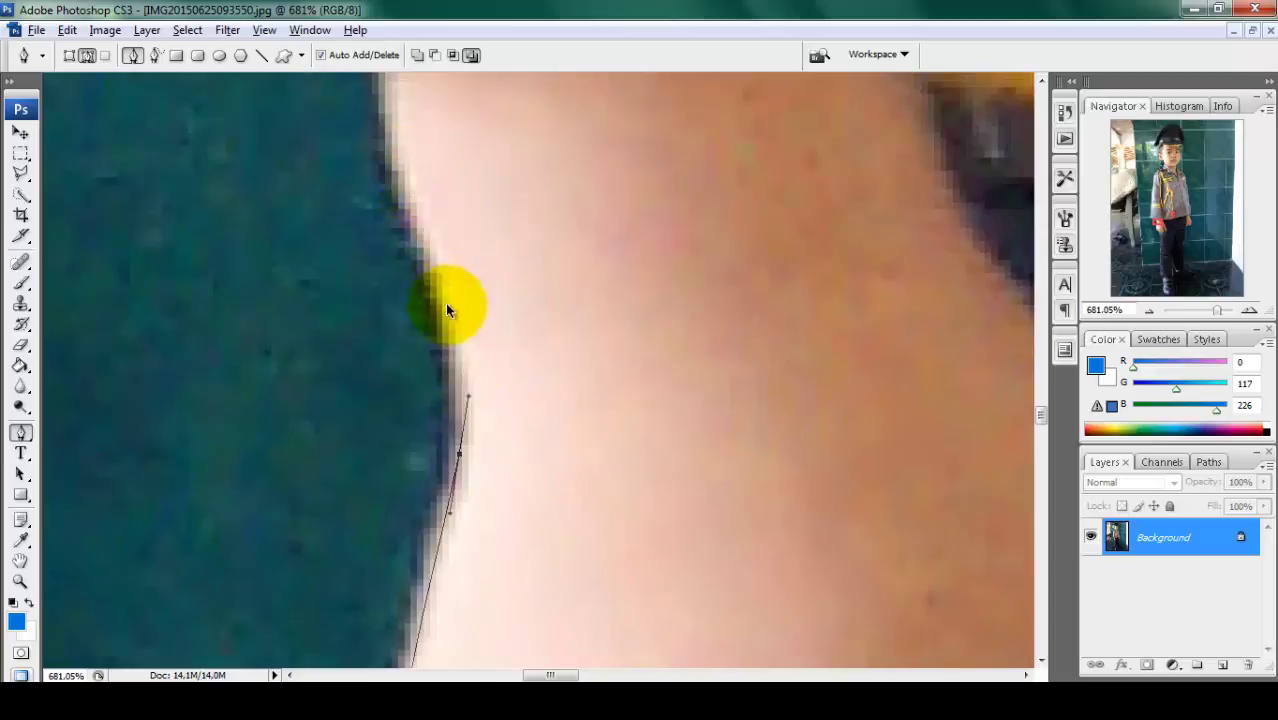
{"action": "left_click_drag", "start_coordinate": [445, 303], "coordinate": [504, 208]}
{"action": "left_click_drag", "start_coordinate": [399, 552], "coordinate": [397, 410]}
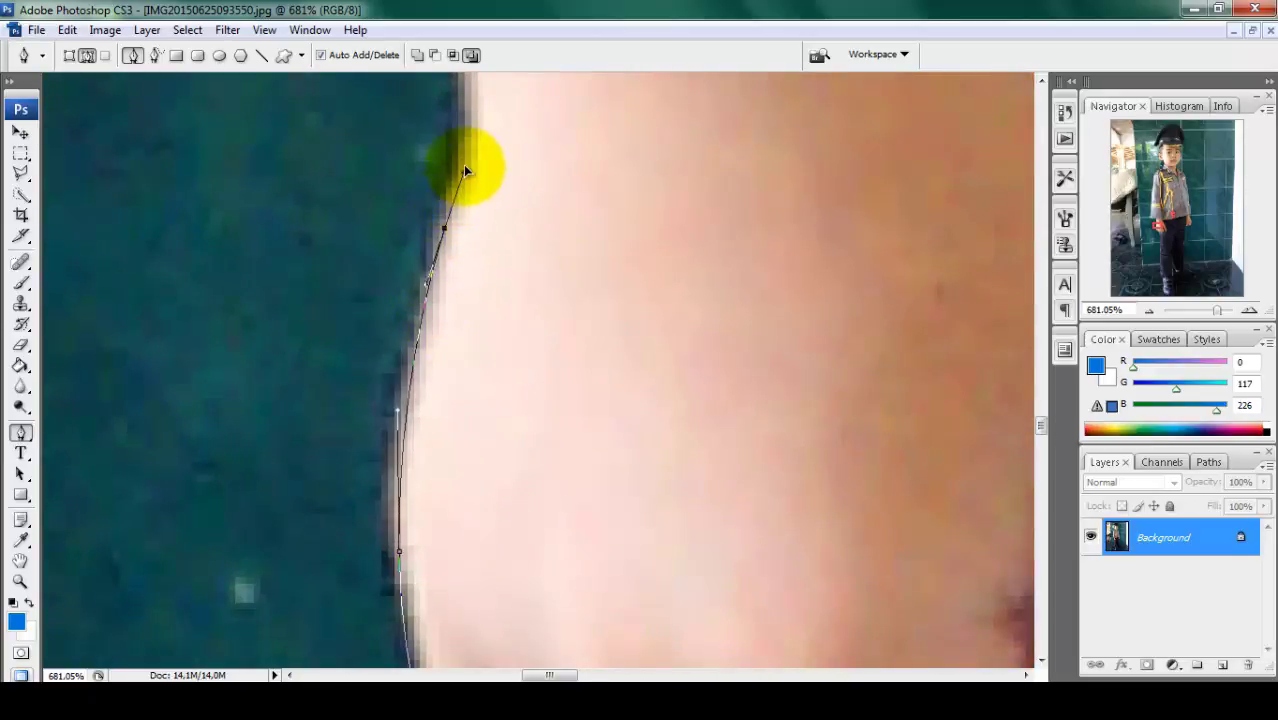
{"action": "left_click_drag", "start_coordinate": [465, 171], "coordinate": [528, 414]}
{"action": "mouse_move", "coordinate": [458, 268]}
{"action": "left_mouse_down"}
{"action": "mouse_move", "coordinate": [441, 231]}
{"action": "mouse_move", "coordinate": [456, 342]}
{"action": "left_mouse_up"}
{"action": "left_click_drag", "start_coordinate": [460, 287], "coordinate": [466, 305]}
{"action": "key", "text": "ctrl+z"}
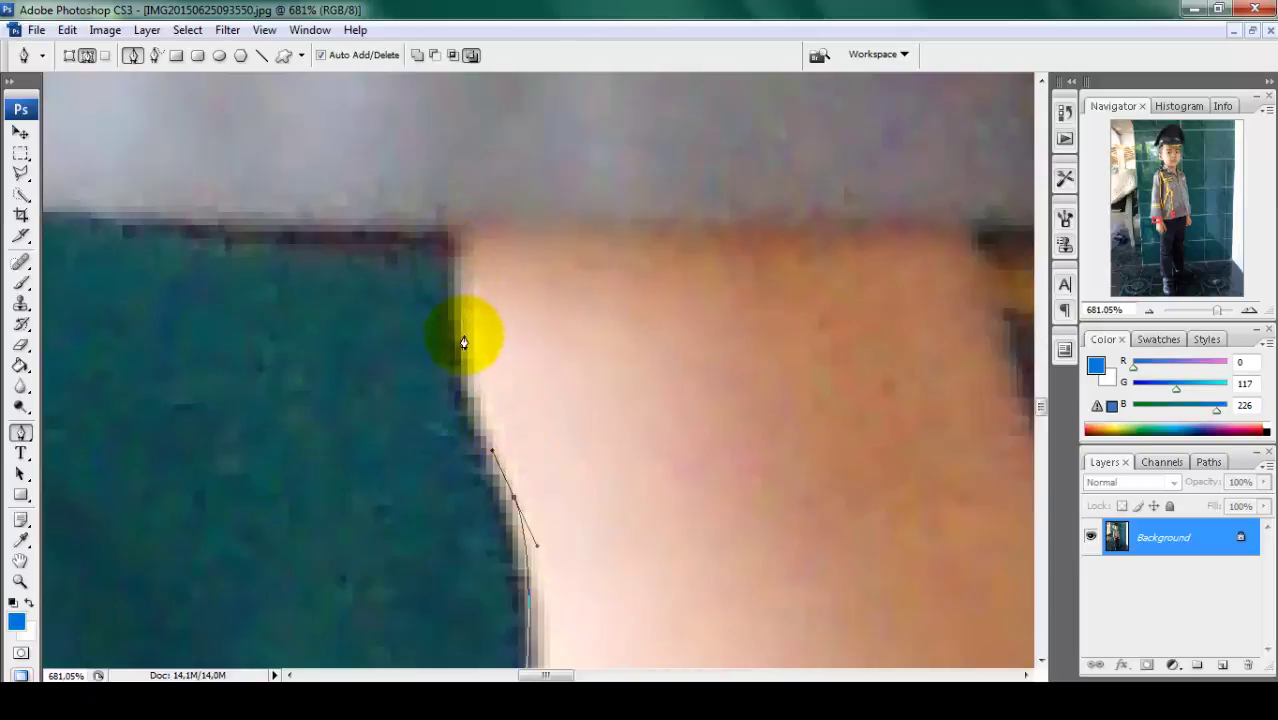
{"action": "left_click", "coordinate": [452, 233]}
Add anchors from the sleeve's lower corner up along its outer edge
{"action": "left_click_drag", "start_coordinate": [479, 380], "coordinate": [814, 530]}
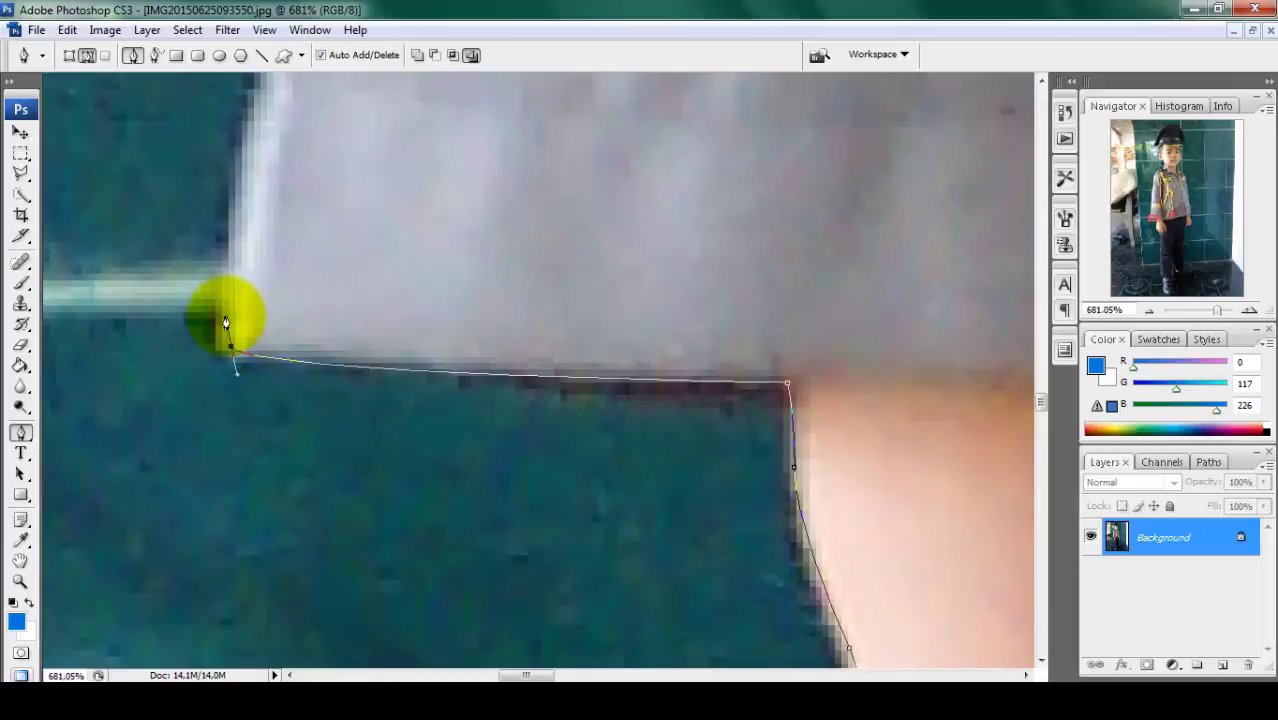
{"action": "scroll", "coordinate": [250, 114], "scroll_direction": "up", "scroll_amount": 3}
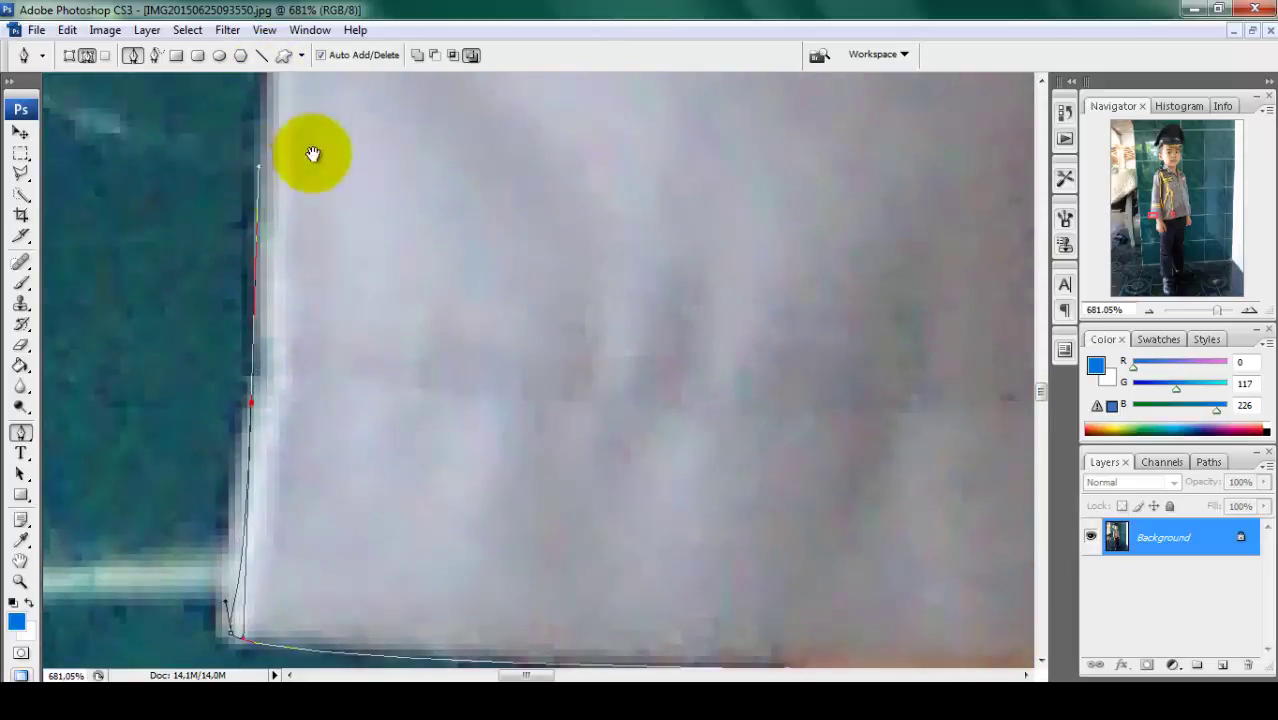
{"action": "scroll", "coordinate": [308, 151], "scroll_direction": "up", "scroll_amount": 5}
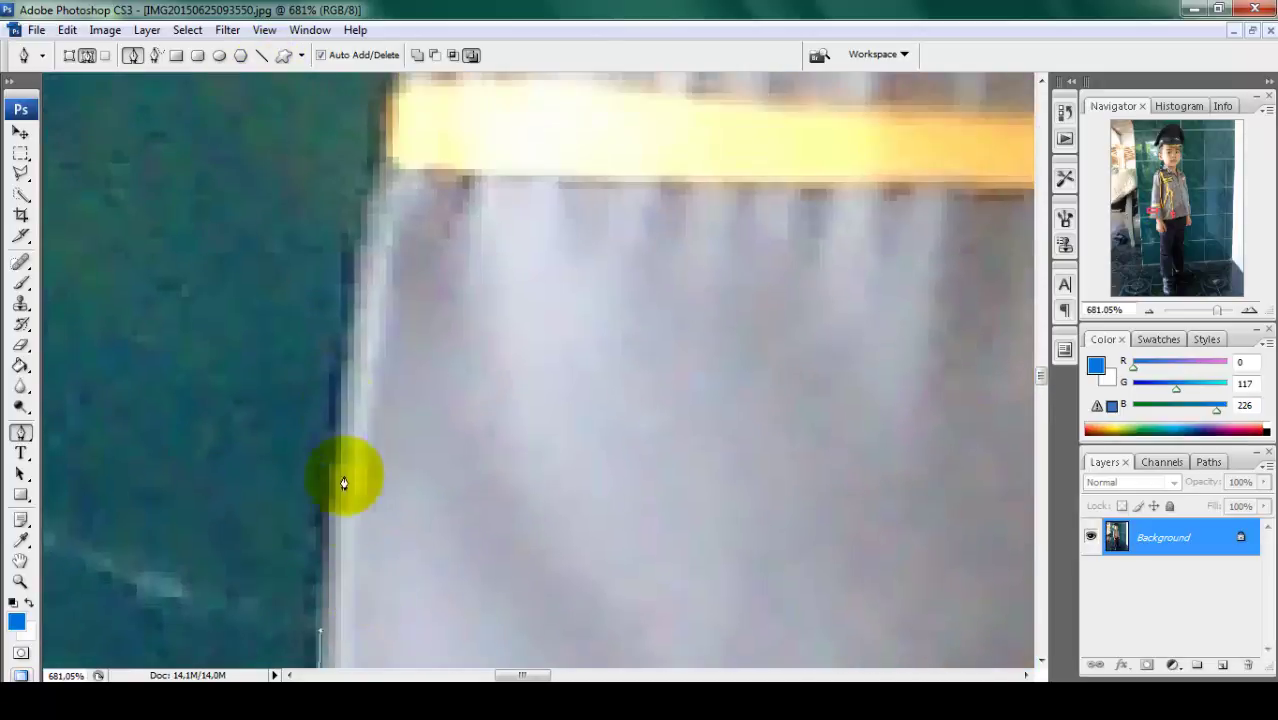
{"action": "left_click", "coordinate": [380, 173]}
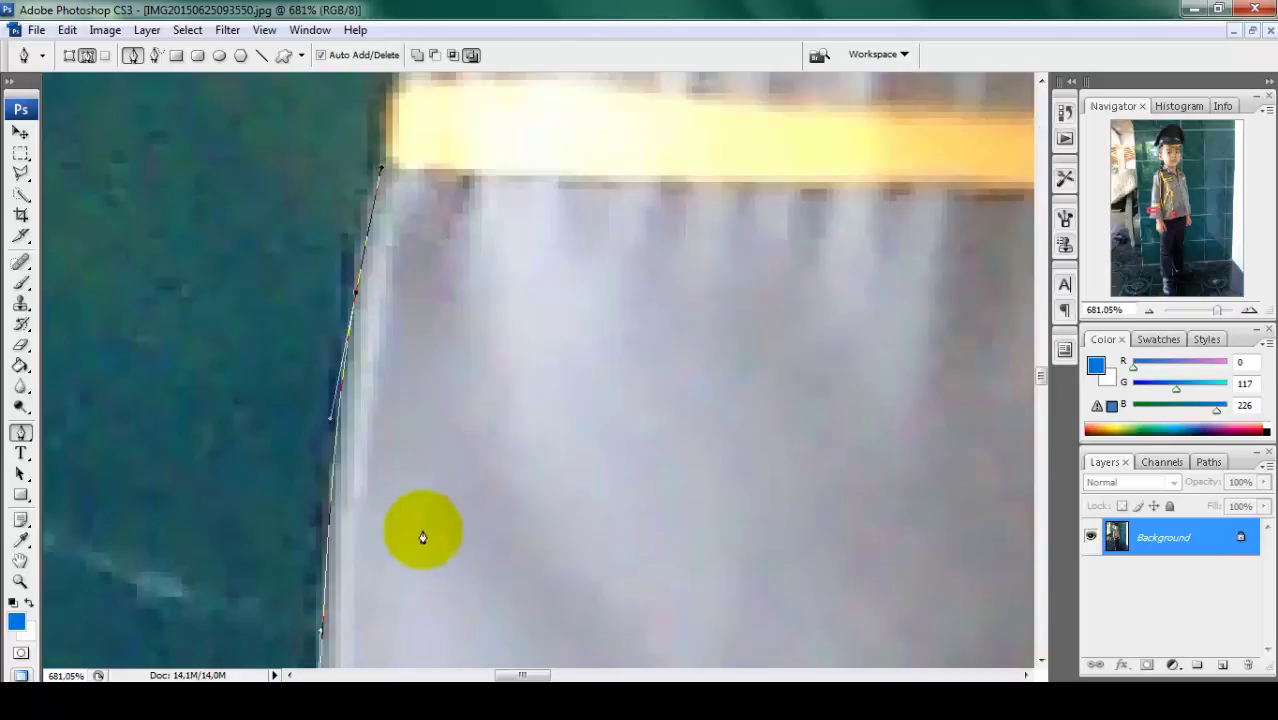
{"action": "scroll", "coordinate": [365, 527], "scroll_direction": "up", "scroll_amount": 2}
{"action": "scroll", "coordinate": [400, 420], "scroll_direction": "up", "scroll_amount": 1}
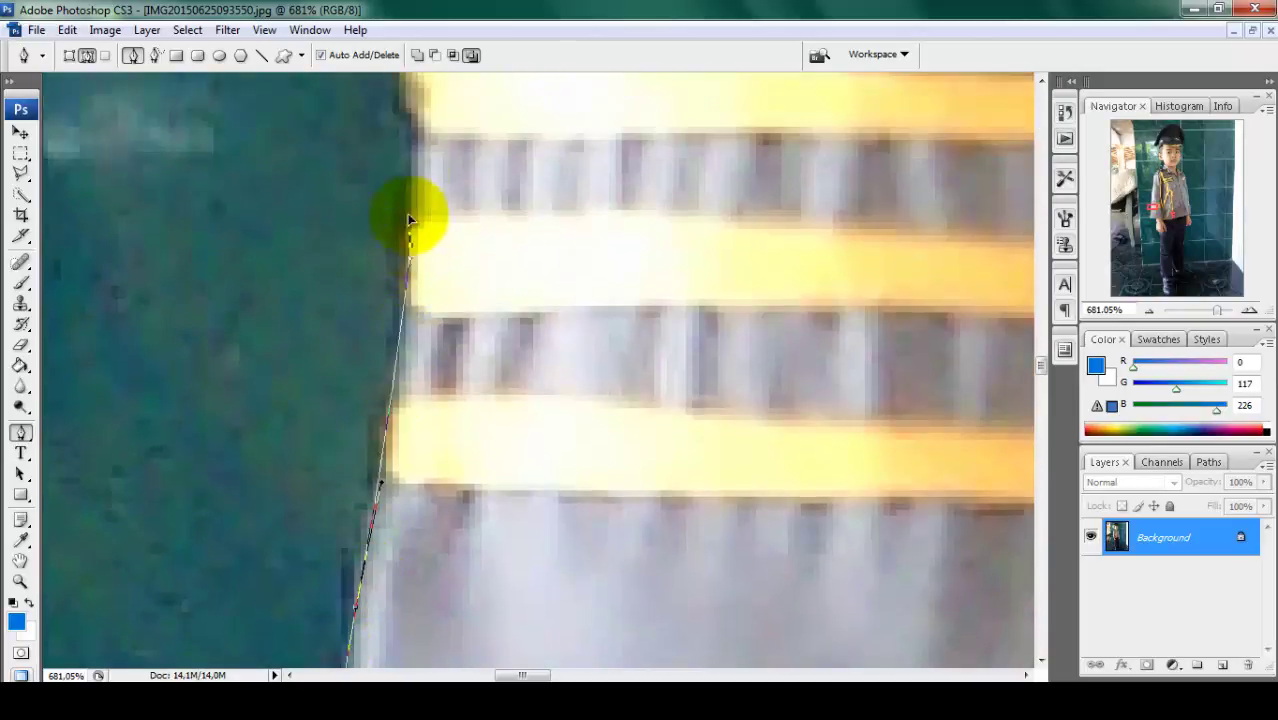
{"action": "left_click_drag", "start_coordinate": [451, 120], "coordinate": [482, 519]}
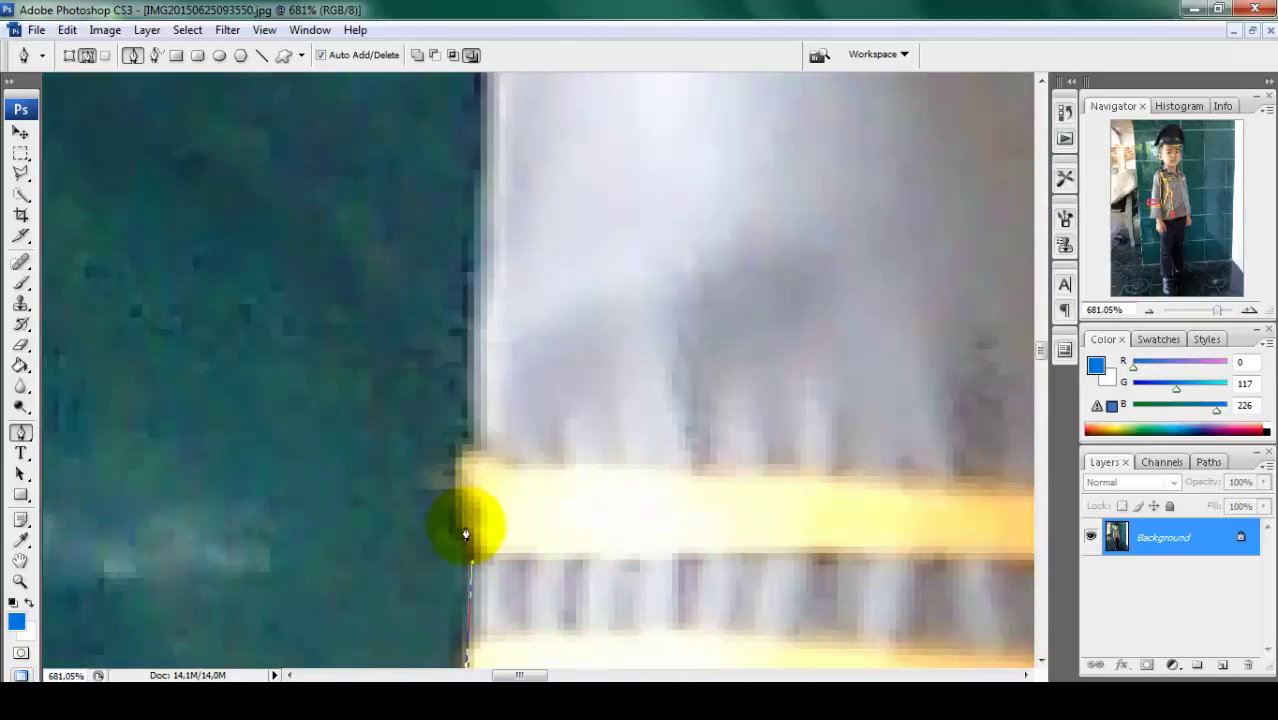
{"action": "left_click", "coordinate": [466, 526]}
{"action": "left_click_drag", "start_coordinate": [469, 450], "coordinate": [522, 542]}
{"action": "left_click", "coordinate": [515, 445]}
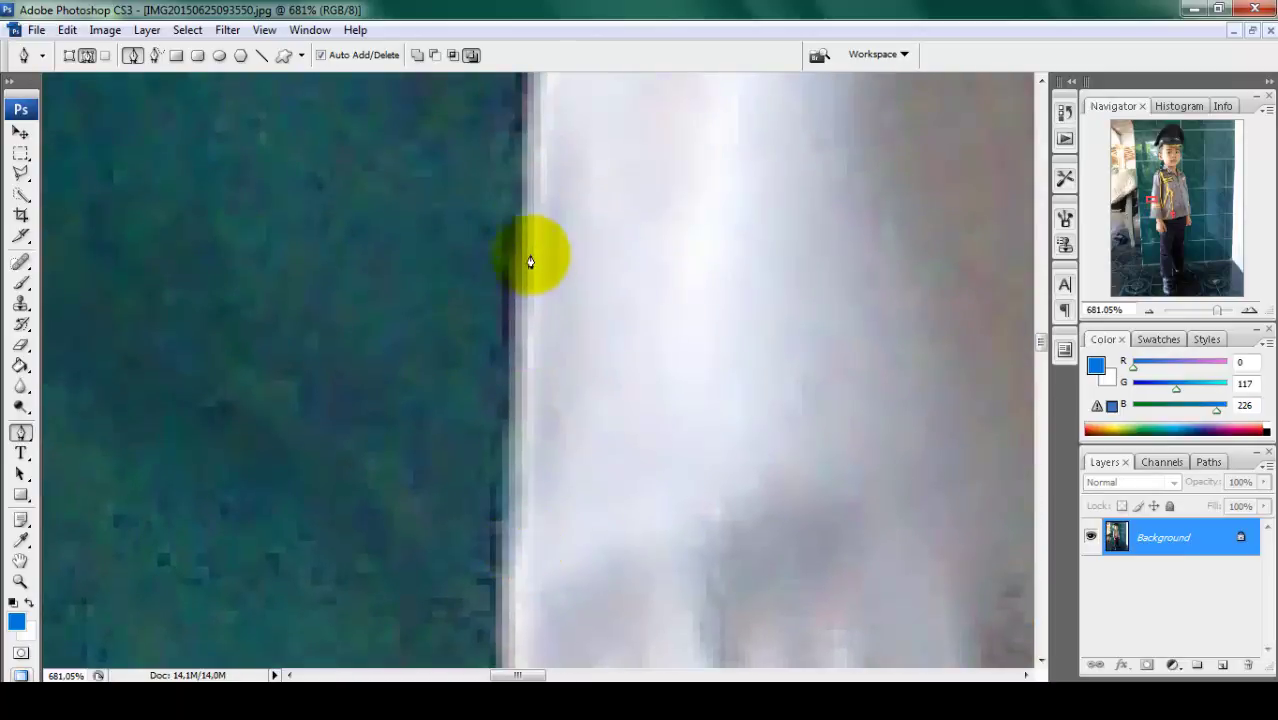
{"action": "left_click", "coordinate": [524, 268]}
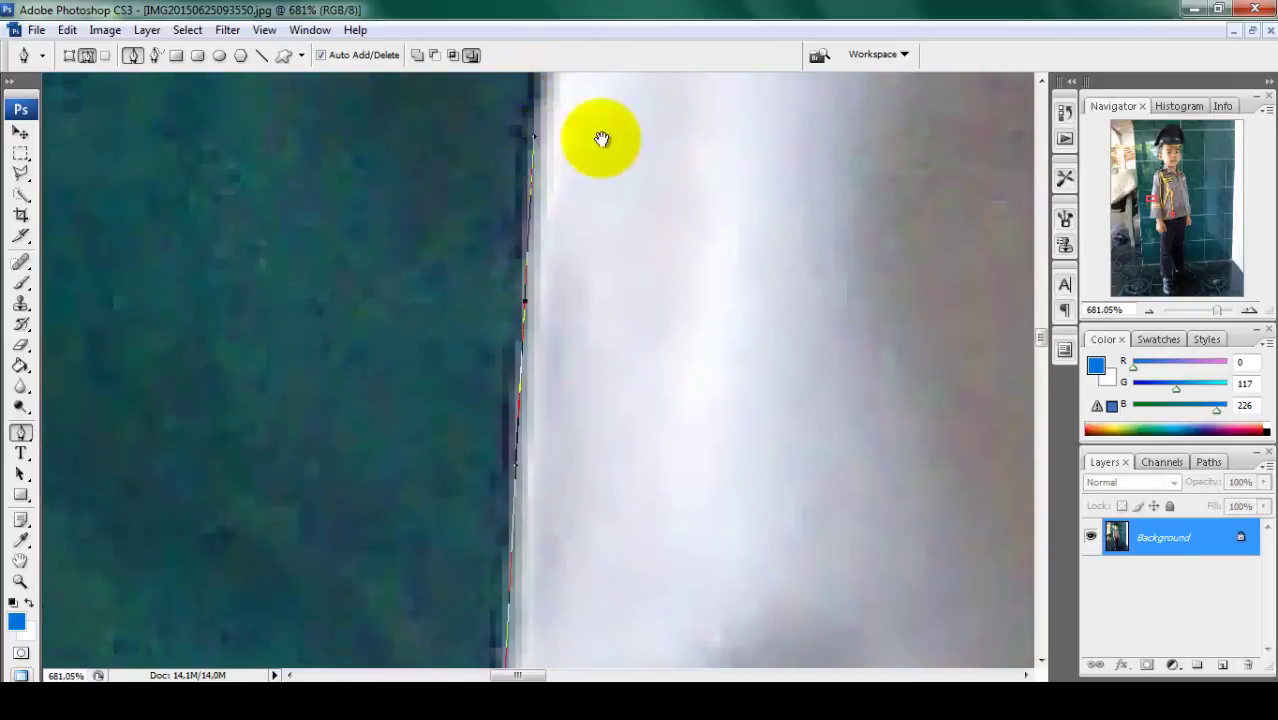
Extend the path with curved anchors up the upper sleeve toward the shoulder
{"action": "left_click_drag", "start_coordinate": [602, 137], "coordinate": [498, 399]}
{"action": "scroll", "coordinate": [498, 399], "scroll_direction": "down", "scroll_amount": 5}
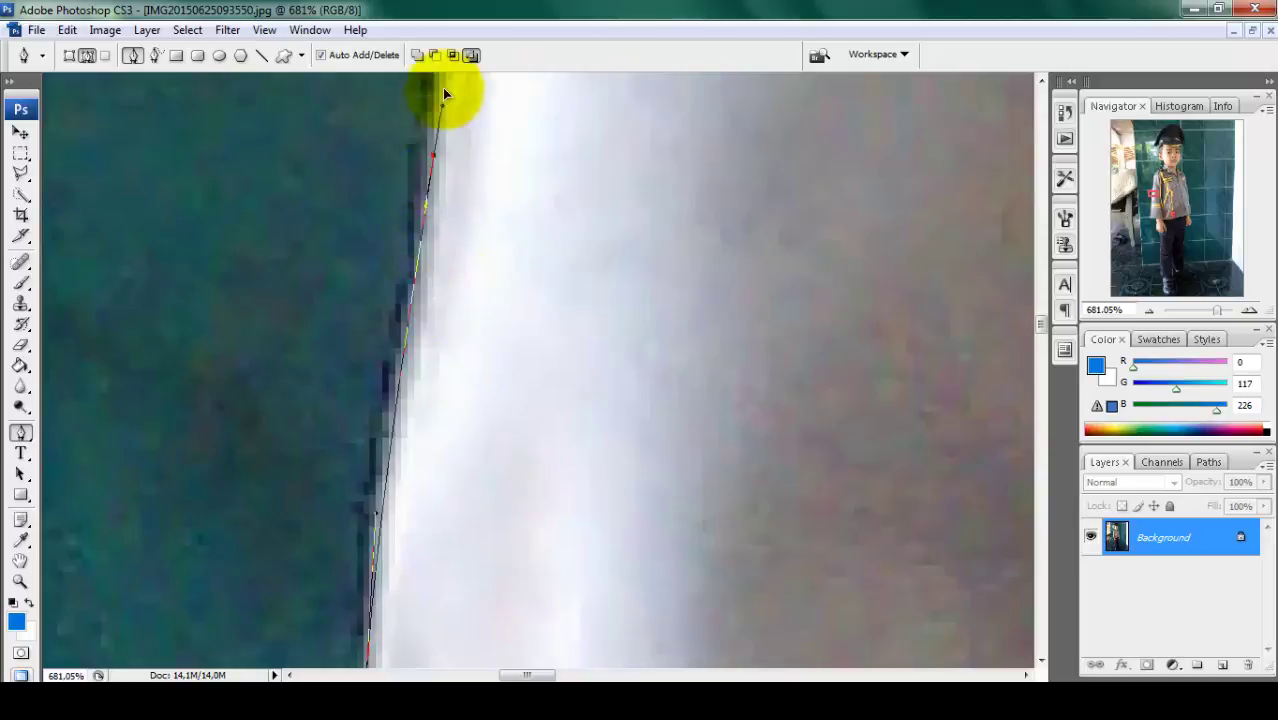
{"action": "scroll", "coordinate": [448, 91], "scroll_direction": "up", "scroll_amount": 8}
{"action": "left_click", "coordinate": [463, 398]}
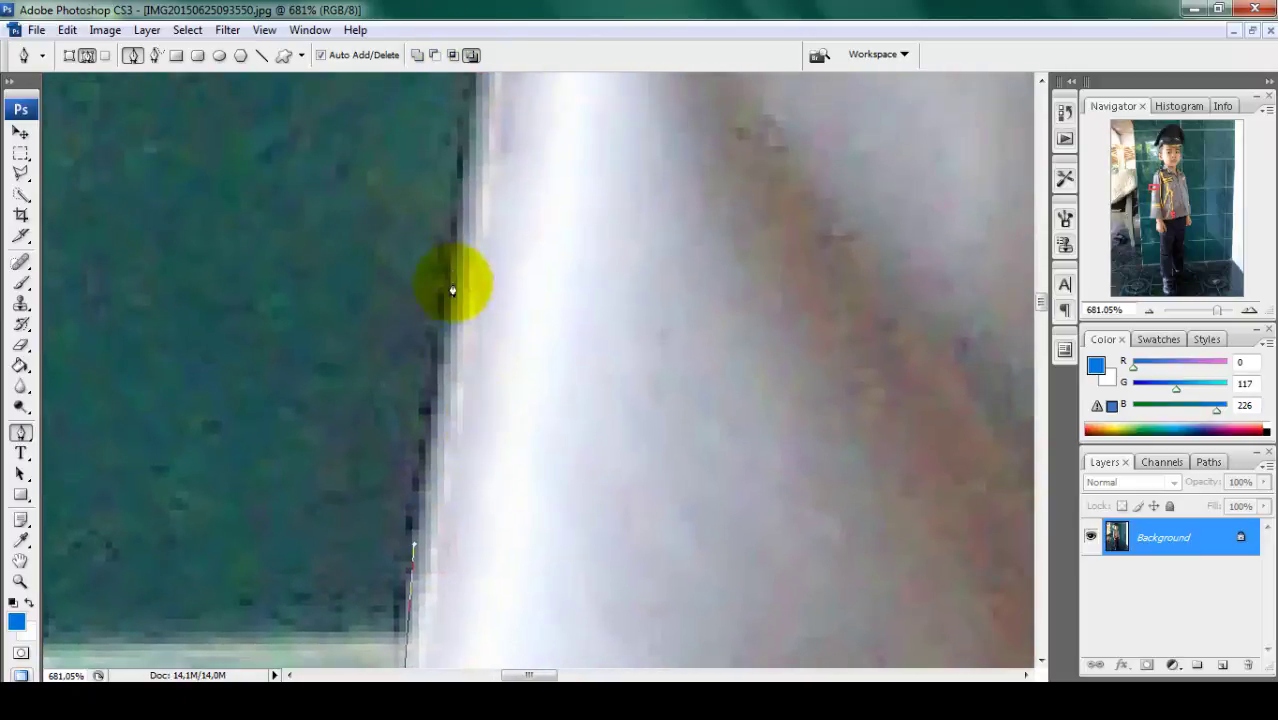
{"action": "left_click", "coordinate": [471, 106]}
{"action": "scroll", "coordinate": [519, 416], "scroll_direction": "up", "scroll_amount": 3}
{"action": "mouse_move", "coordinate": [519, 416]}
{"action": "left_mouse_down"}
{"action": "mouse_move", "coordinate": [502, 488]}
{"action": "mouse_move", "coordinate": [454, 237]}
{"action": "left_mouse_up"}
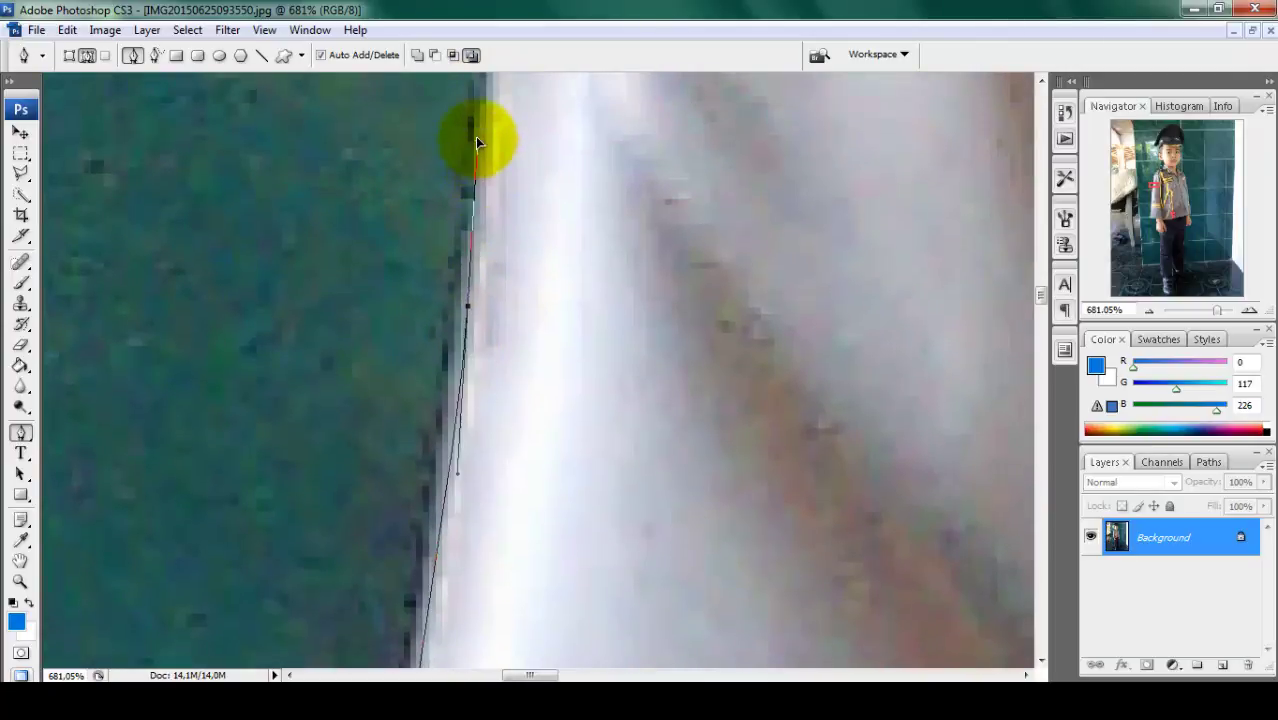
{"action": "mouse_move", "coordinate": [475, 136]}
{"action": "left_mouse_down"}
{"action": "mouse_move", "coordinate": [485, 508]}
{"action": "mouse_move", "coordinate": [422, 371]}
{"action": "left_mouse_up"}
{"action": "mouse_move", "coordinate": [421, 214]}
{"action": "left_mouse_down"}
{"action": "mouse_move", "coordinate": [414, 148]}
{"action": "mouse_move", "coordinate": [434, 365]}
{"action": "left_mouse_up"}
{"action": "mouse_move", "coordinate": [447, 160]}
{"action": "left_mouse_down"}
{"action": "mouse_move", "coordinate": [483, 100]}
{"action": "mouse_move", "coordinate": [476, 195]}
{"action": "left_mouse_up"}
{"action": "left_click_drag", "start_coordinate": [409, 320], "coordinate": [448, 228]}
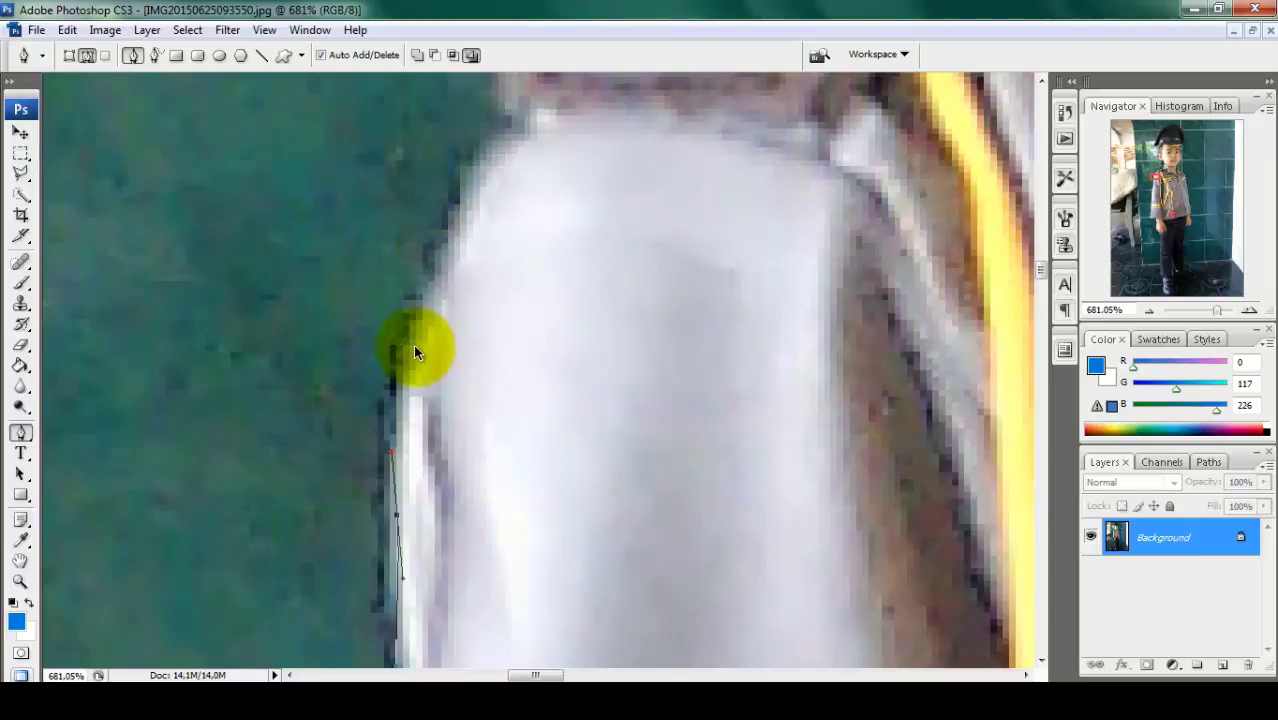
Replace the overlong sleeve anchor and curve the path over the shoulder badge
{"action": "key", "text": "ctrl+z"}
{"action": "left_click_drag", "start_coordinate": [420, 282], "coordinate": [442, 236]}
{"action": "mouse_move", "coordinate": [516, 196]}
{"action": "left_mouse_down"}
{"action": "mouse_move", "coordinate": [436, 420]}
{"action": "mouse_move", "coordinate": [408, 562]}
{"action": "left_mouse_up"}
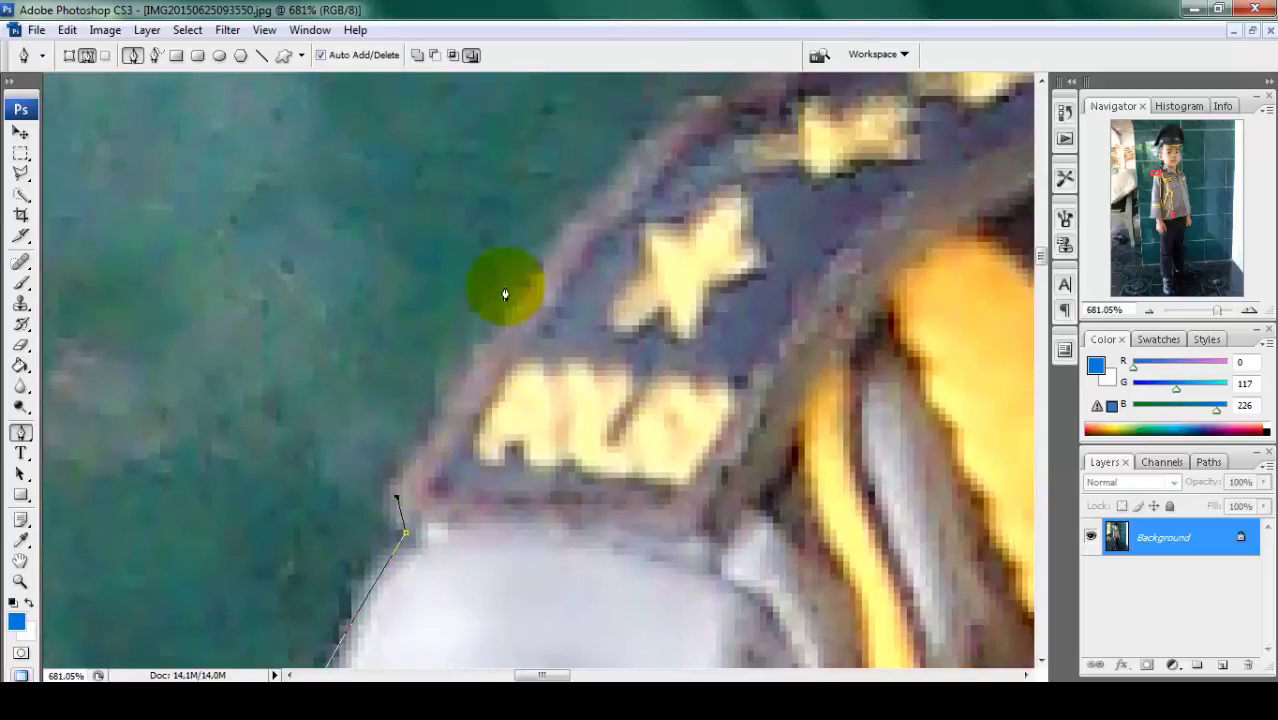
{"action": "left_click", "coordinate": [636, 151]}
{"action": "left_click_drag", "start_coordinate": [656, 157], "coordinate": [428, 422]}
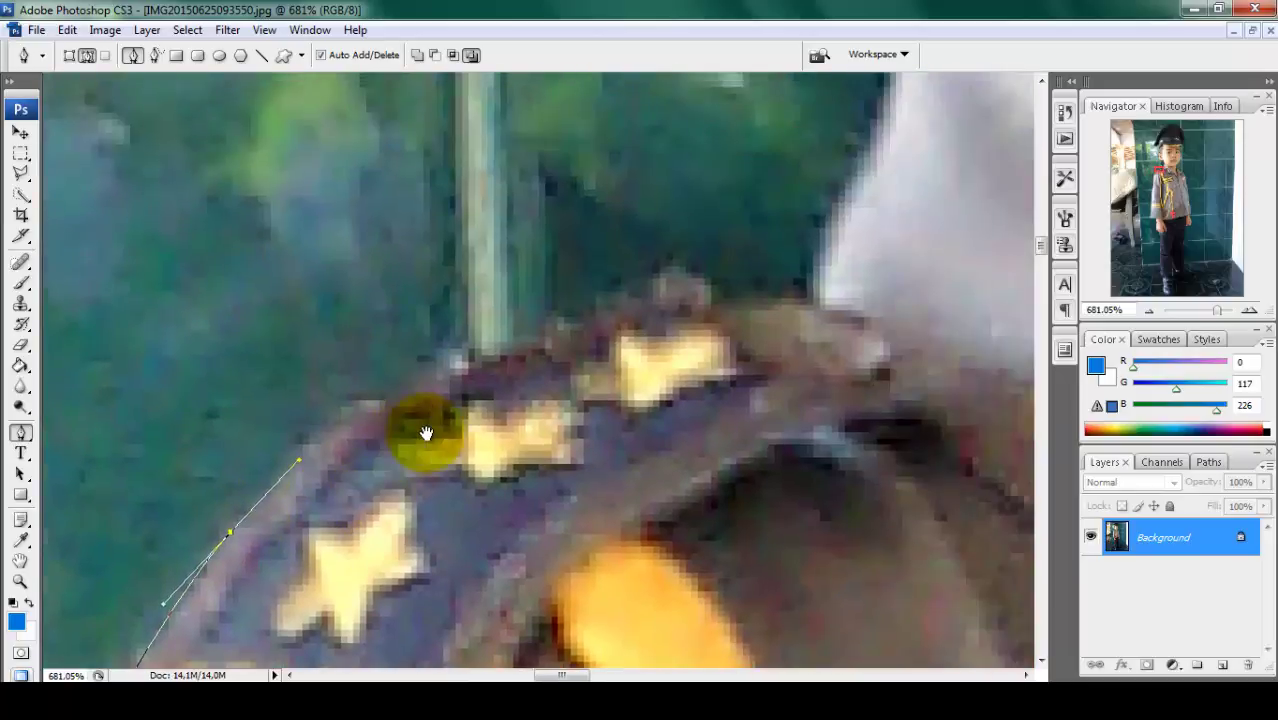
{"action": "left_click", "coordinate": [813, 306]}
{"action": "left_click_drag", "start_coordinate": [813, 306], "coordinate": [371, 348]}
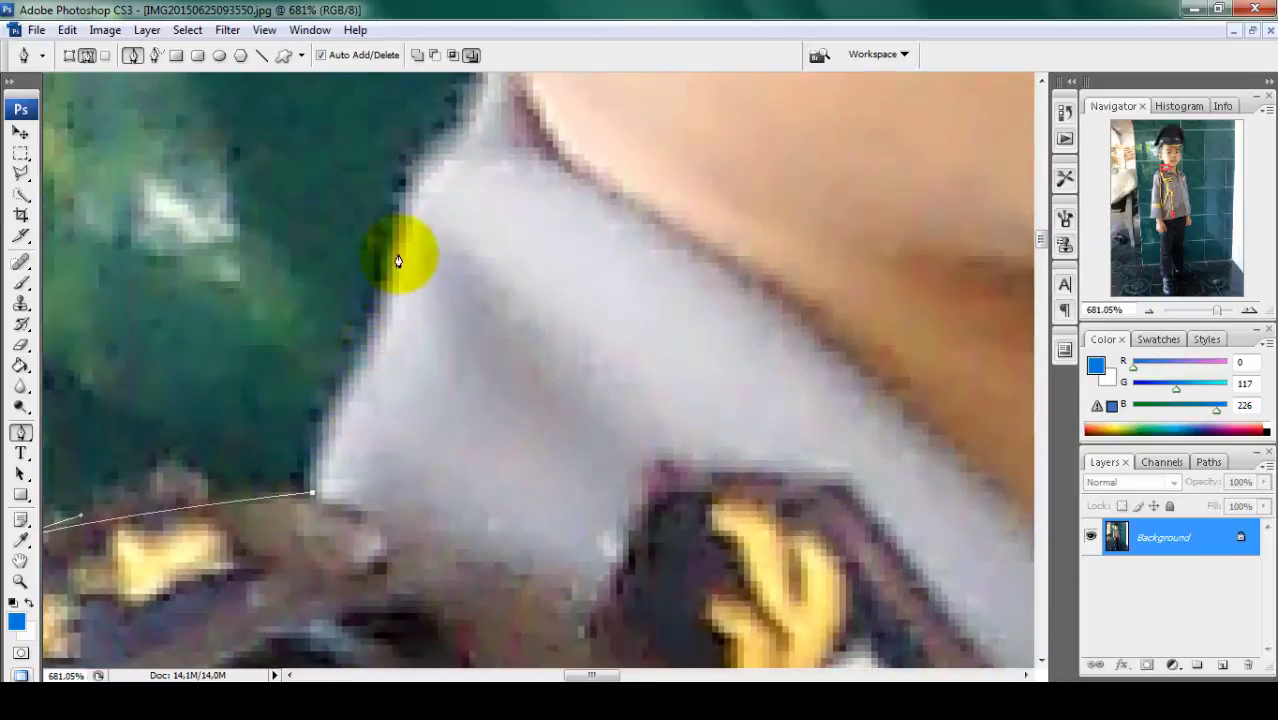
Trace the path up the collar edge and around the ear
{"action": "mouse_move", "coordinate": [398, 250]}
{"action": "left_mouse_down"}
{"action": "mouse_move", "coordinate": [410, 212]}
{"action": "mouse_move", "coordinate": [371, 357]}
{"action": "left_mouse_up"}
{"action": "mouse_move", "coordinate": [436, 243]}
{"action": "left_mouse_down"}
{"action": "mouse_move", "coordinate": [446, 211]}
{"action": "mouse_move", "coordinate": [738, 182]}
{"action": "mouse_move", "coordinate": [433, 308]}
{"action": "left_mouse_up"}
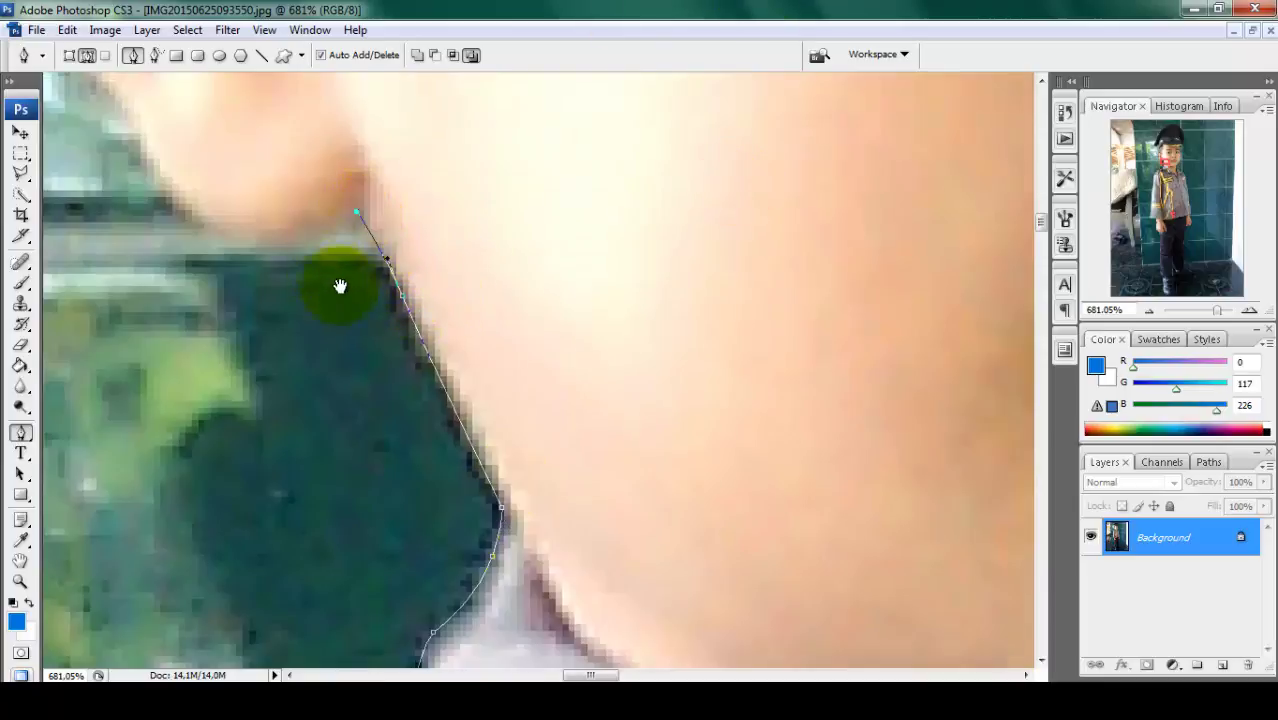
{"action": "mouse_move", "coordinate": [339, 285]}
{"action": "left_mouse_down"}
{"action": "mouse_move", "coordinate": [359, 399]}
{"action": "mouse_move", "coordinate": [300, 360]}
{"action": "left_mouse_up"}
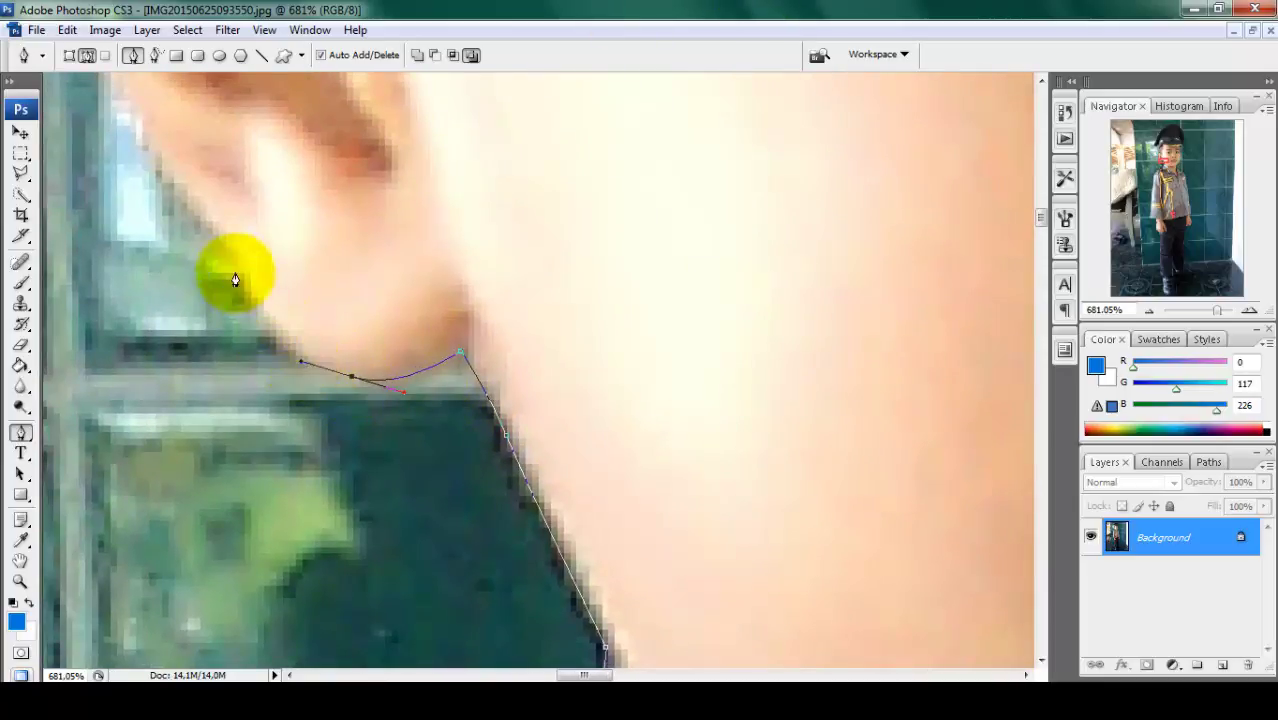
{"action": "left_click_drag", "start_coordinate": [228, 214], "coordinate": [350, 443]}
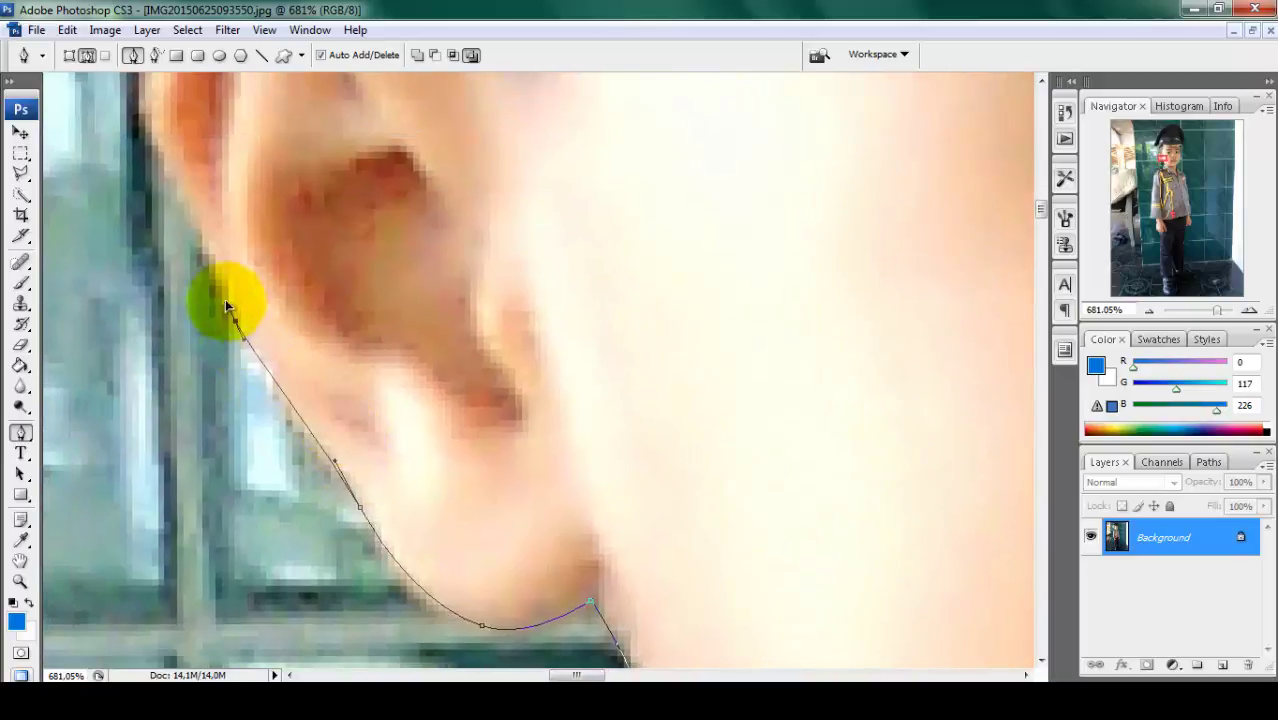
{"action": "left_click_drag", "start_coordinate": [190, 111], "coordinate": [273, 446]}
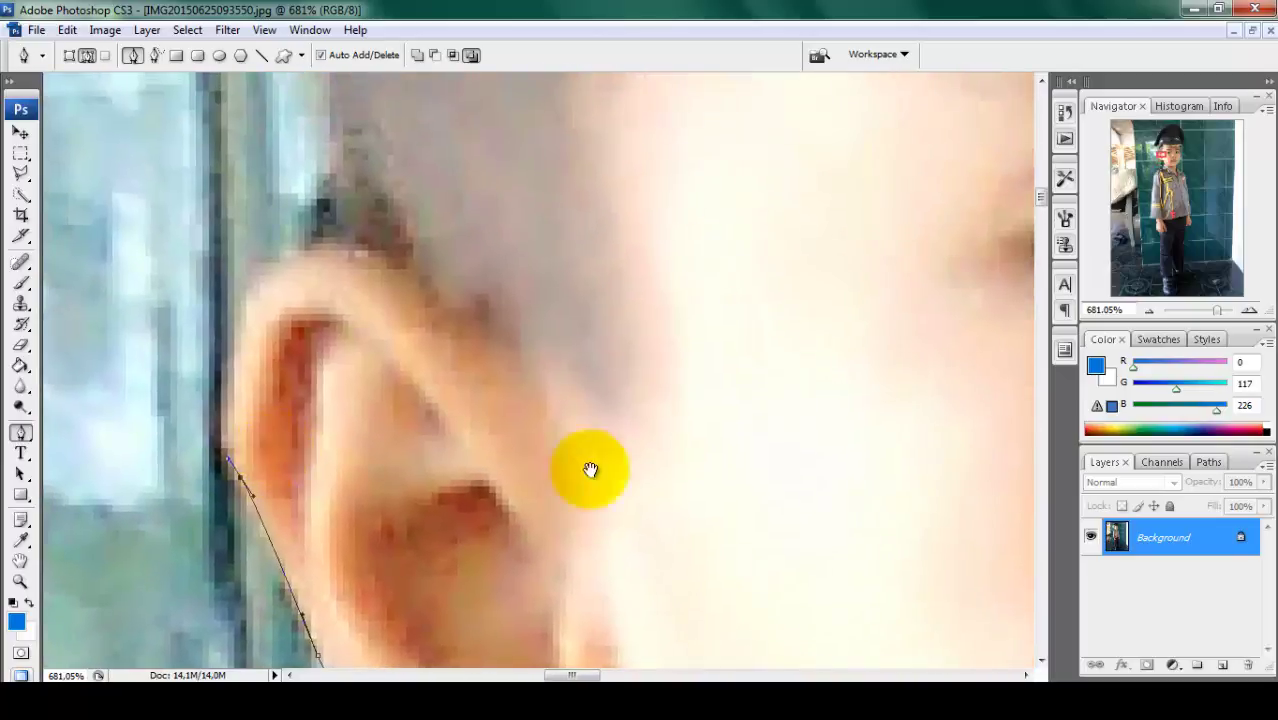
{"action": "left_click_drag", "start_coordinate": [278, 262], "coordinate": [320, 252]}
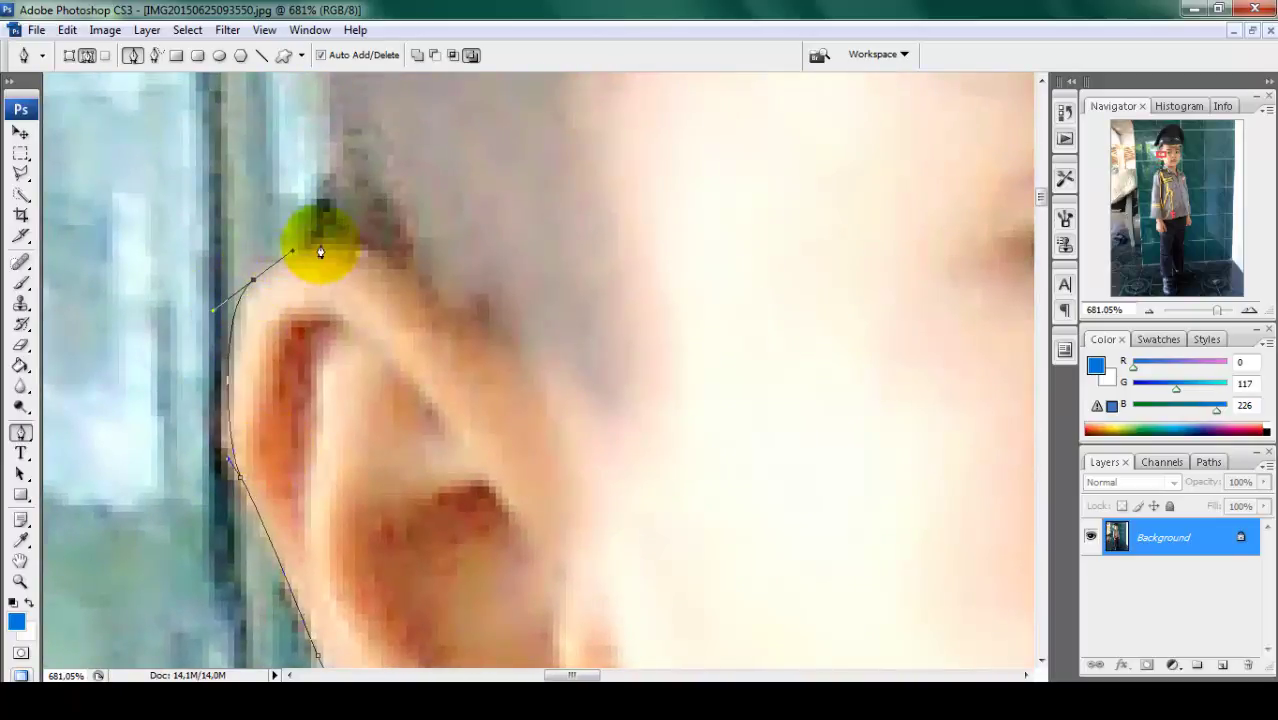
{"action": "scroll", "coordinate": [347, 252], "scroll_direction": "down", "scroll_amount": 5}
{"action": "scroll", "coordinate": [356, 271], "scroll_direction": "up", "scroll_amount": 2}
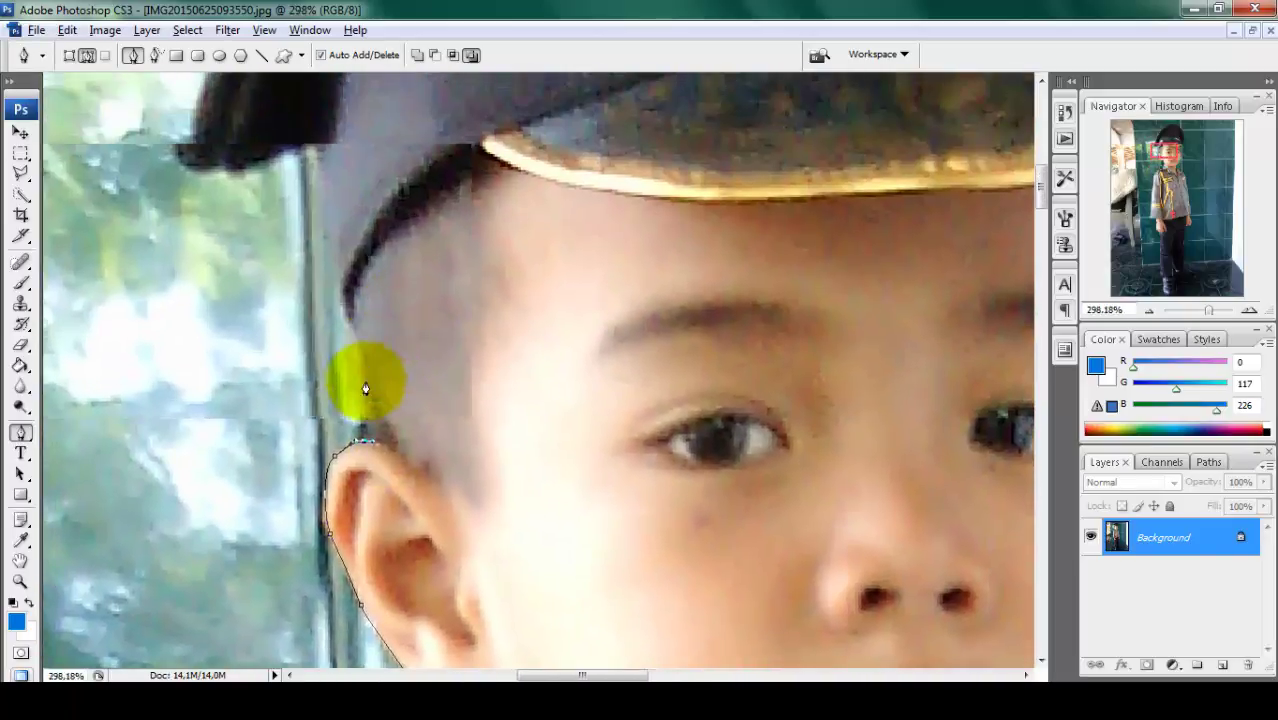
{"action": "scroll", "coordinate": [365, 371], "scroll_direction": "up", "scroll_amount": 4}
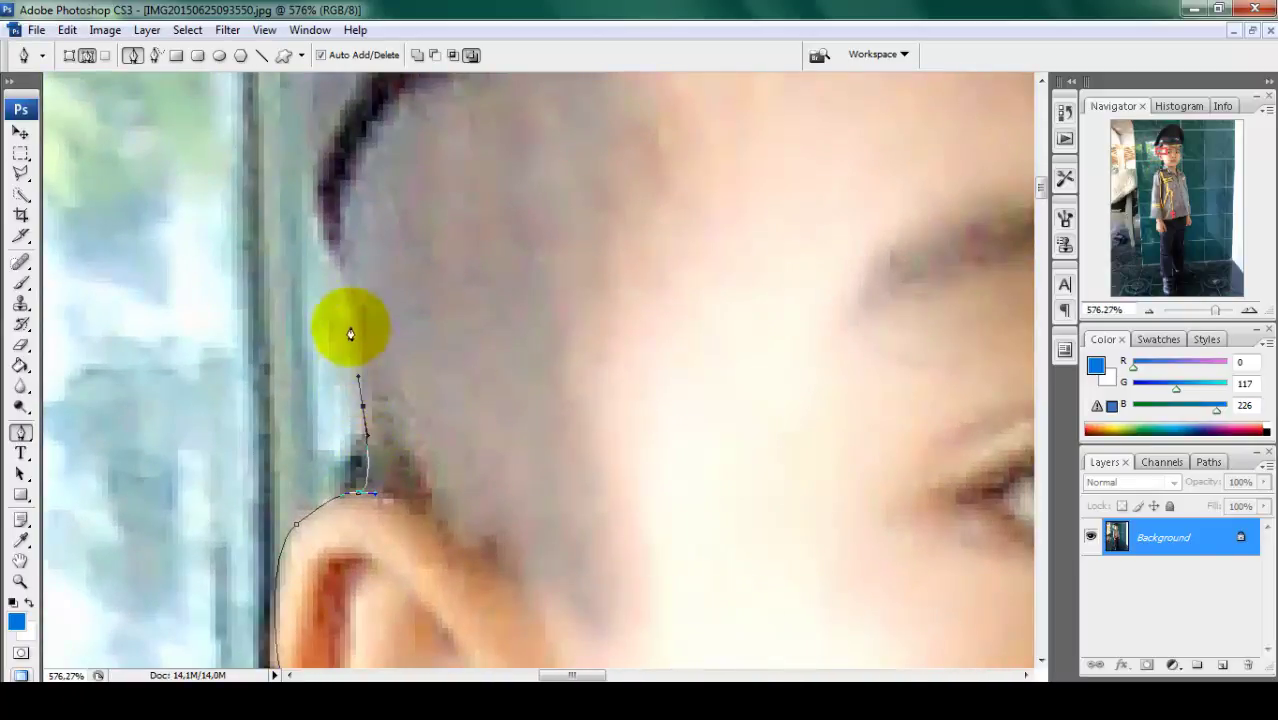
Add anchors from where the ear meets the hair up along the hairline
{"action": "left_click_drag", "start_coordinate": [318, 247], "coordinate": [485, 470]}
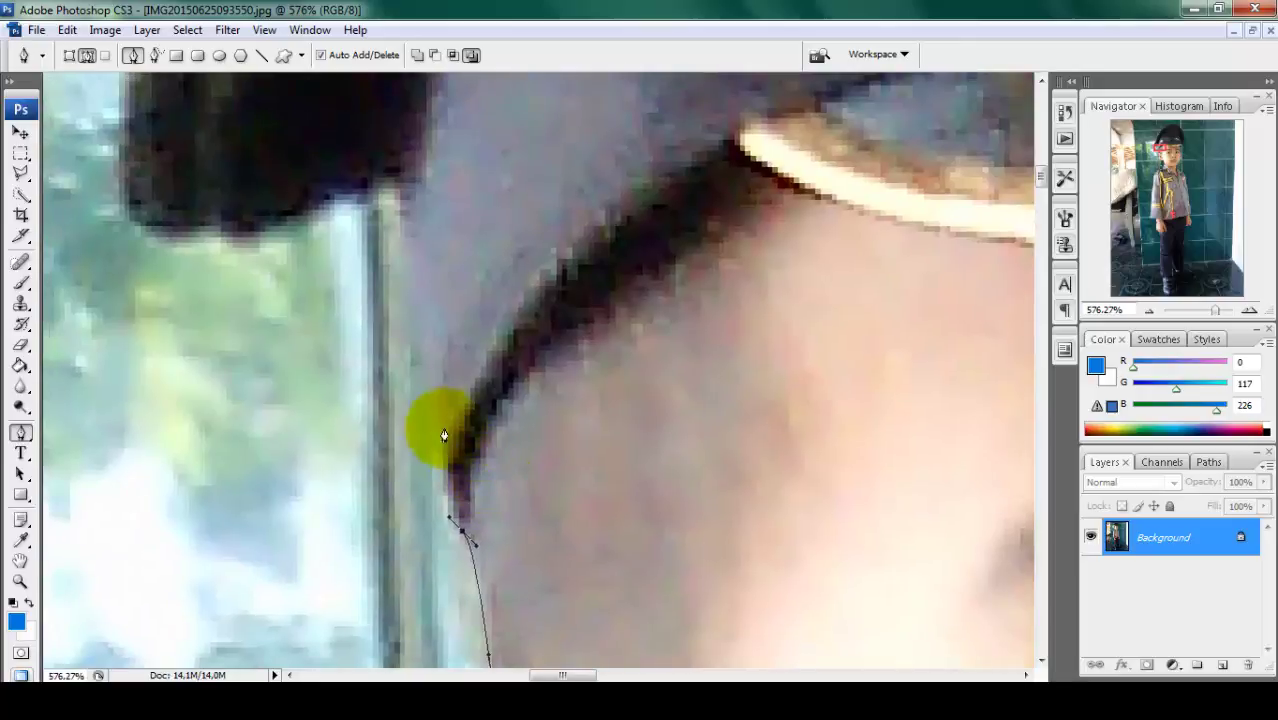
{"action": "left_click_drag", "start_coordinate": [412, 365], "coordinate": [405, 322]}
{"action": "left_click", "coordinate": [404, 177]}
{"action": "left_click_drag", "start_coordinate": [474, 289], "coordinate": [673, 523]}
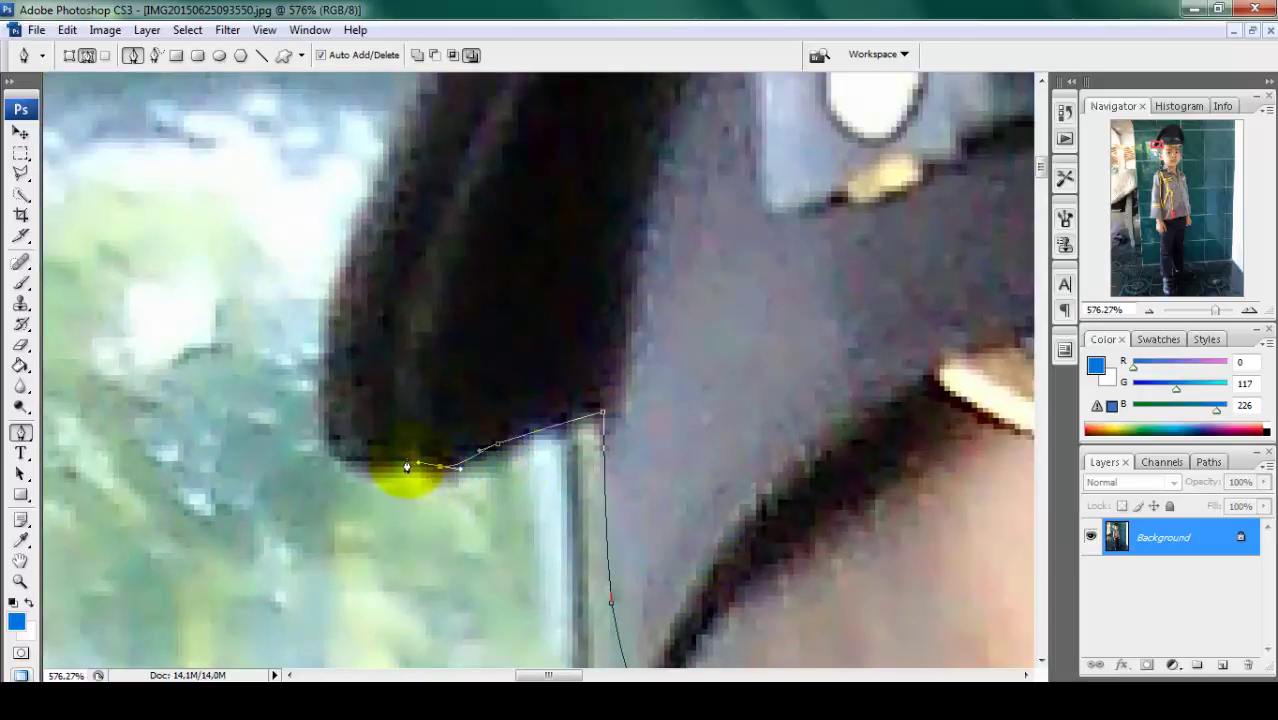
{"action": "left_click", "coordinate": [350, 264]}
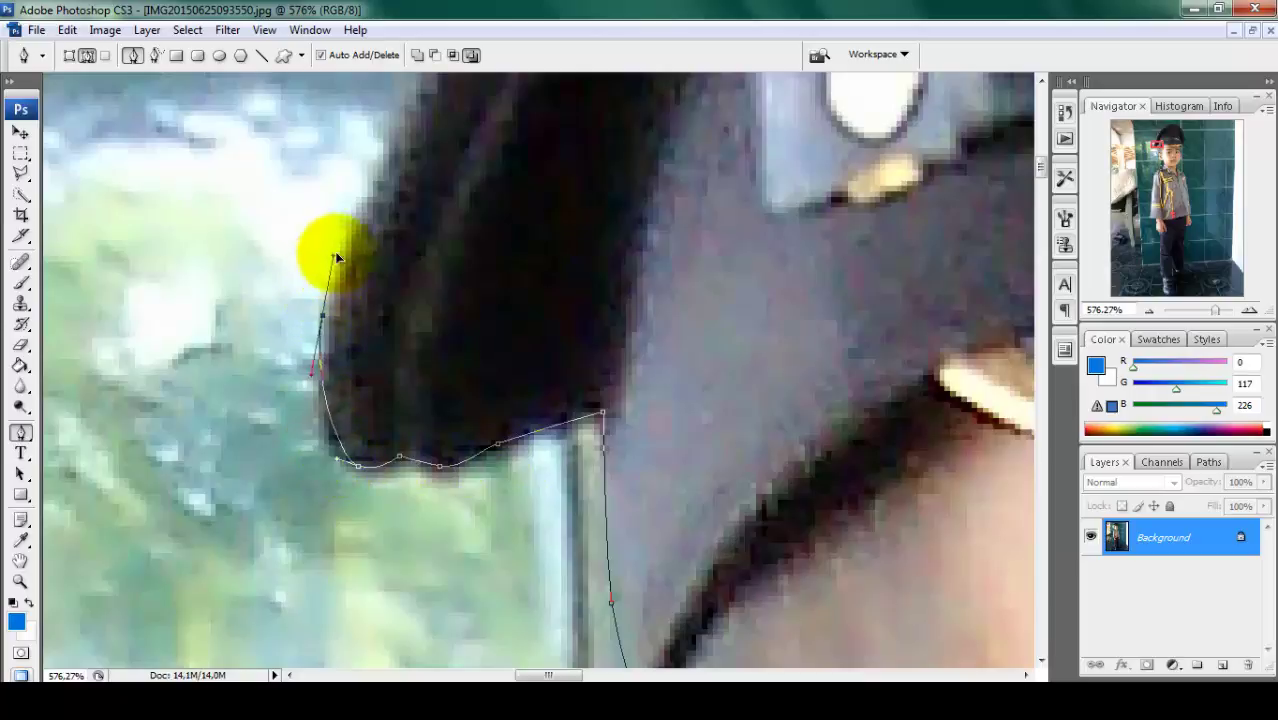
{"action": "left_click_drag", "start_coordinate": [406, 225], "coordinate": [316, 535]}
{"action": "left_click_drag", "start_coordinate": [376, 238], "coordinate": [388, 220]}
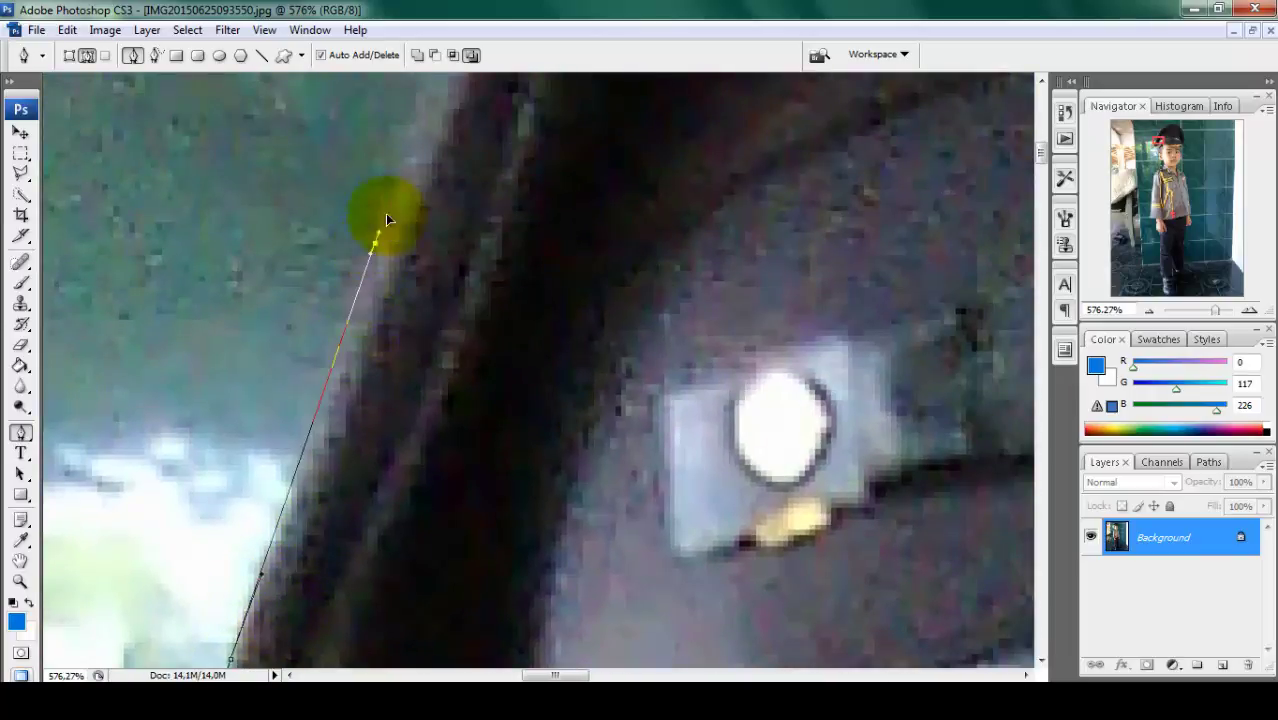
{"action": "left_click_drag", "start_coordinate": [428, 162], "coordinate": [348, 543]}
{"action": "left_click", "coordinate": [350, 326]}
{"action": "left_click_drag", "start_coordinate": [398, 237], "coordinate": [448, 150]}
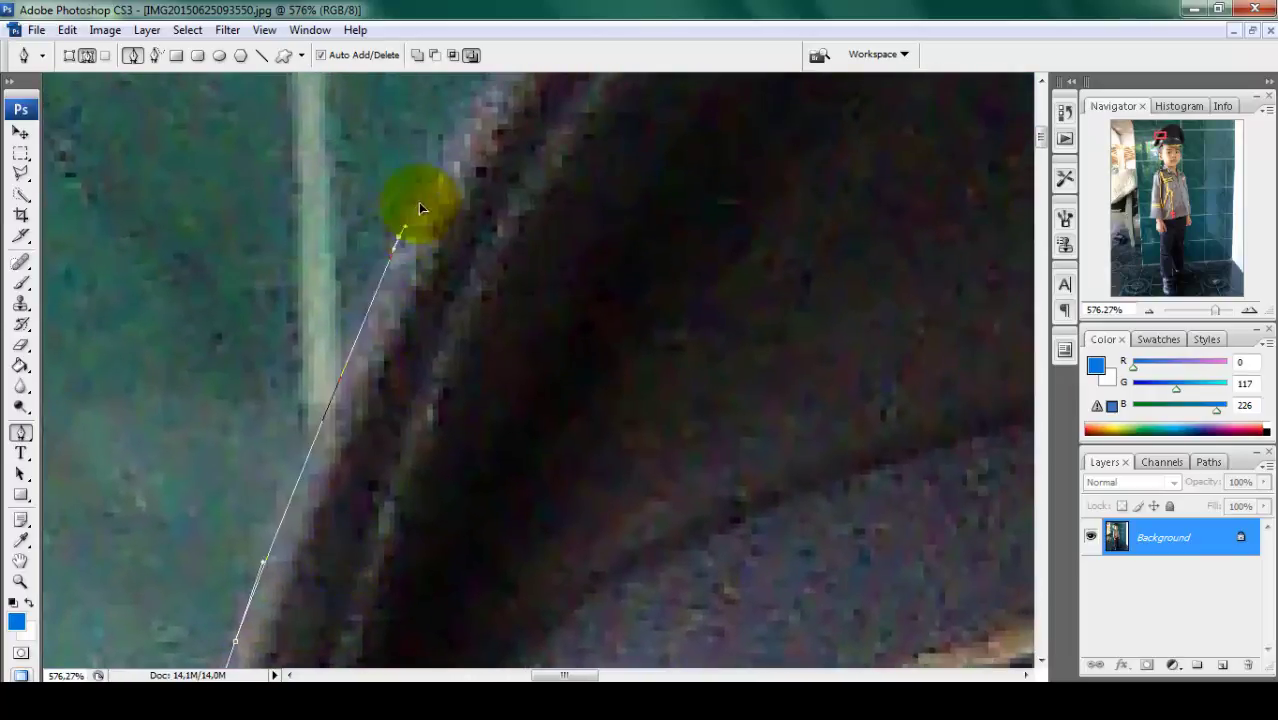
{"action": "left_click", "coordinate": [479, 442], "text": "alt"}
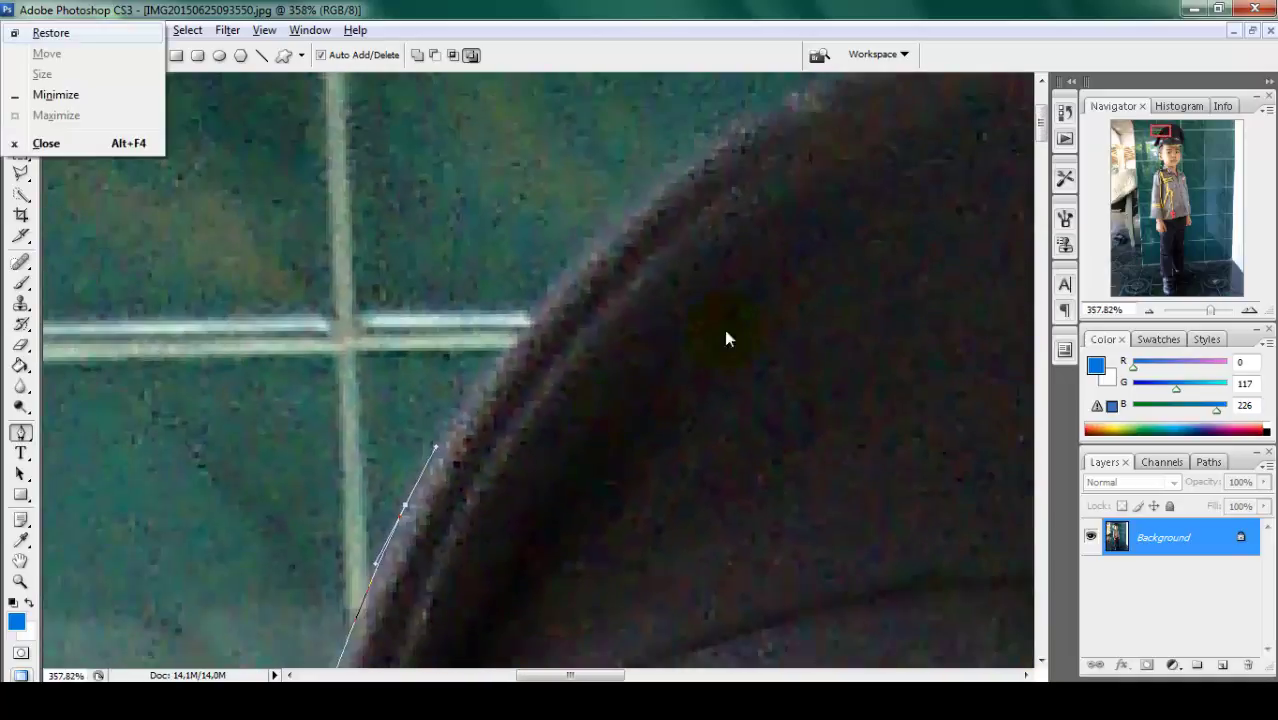
Curve the path over the top of the cap toward its far side
{"action": "mouse_move", "coordinate": [725, 337]}
{"action": "left_mouse_down"}
{"action": "mouse_move", "coordinate": [430, 472]}
{"action": "mouse_move", "coordinate": [404, 468]}
{"action": "left_mouse_up"}
{"action": "mouse_move", "coordinate": [467, 241]}
{"action": "left_mouse_down"}
{"action": "mouse_move", "coordinate": [567, 172]}
{"action": "mouse_move", "coordinate": [193, 387]}
{"action": "left_mouse_up"}
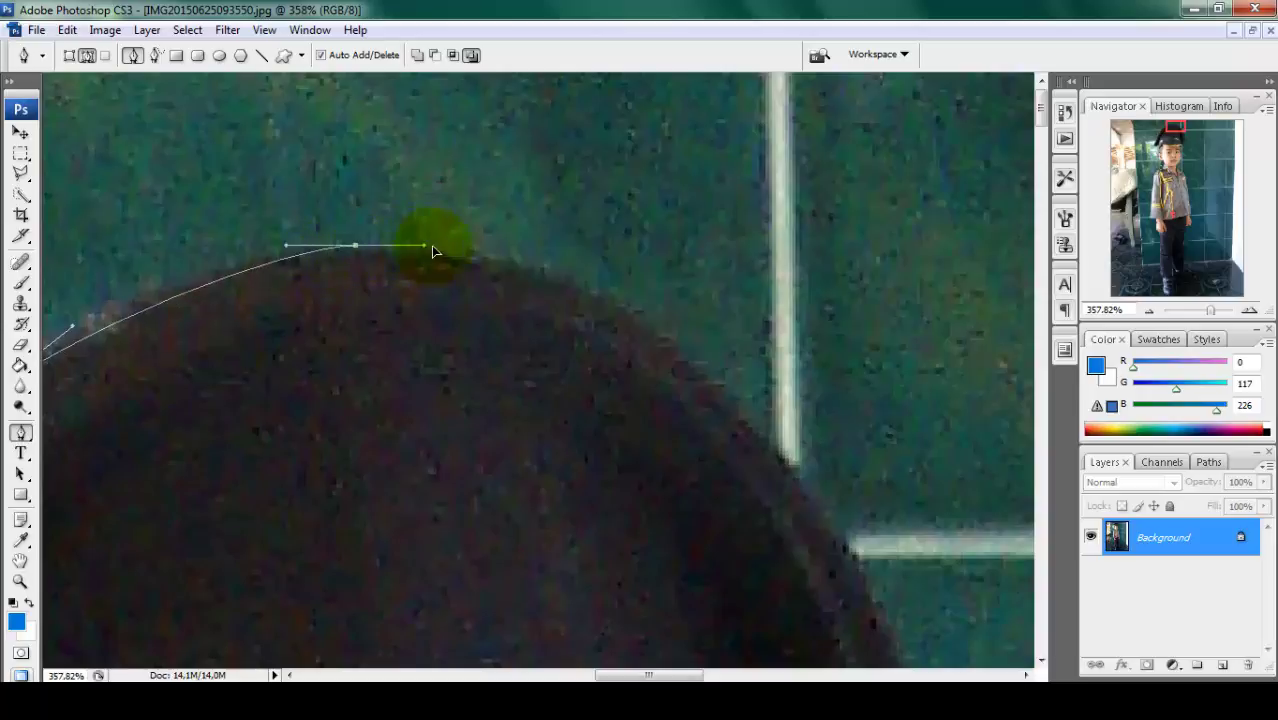
{"action": "left_click_drag", "start_coordinate": [460, 258], "coordinate": [135, 166]}
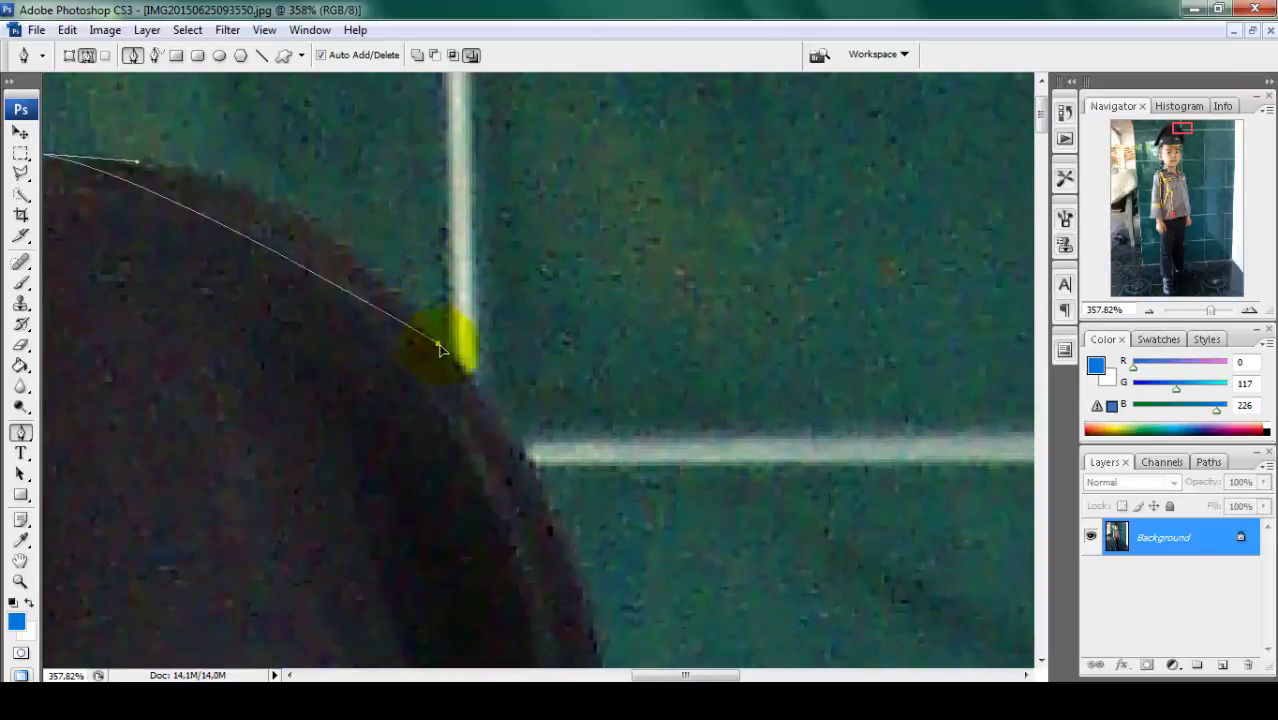
{"action": "left_click_drag", "start_coordinate": [440, 349], "coordinate": [545, 488]}
{"action": "left_click_drag", "start_coordinate": [579, 542], "coordinate": [313, 214]}
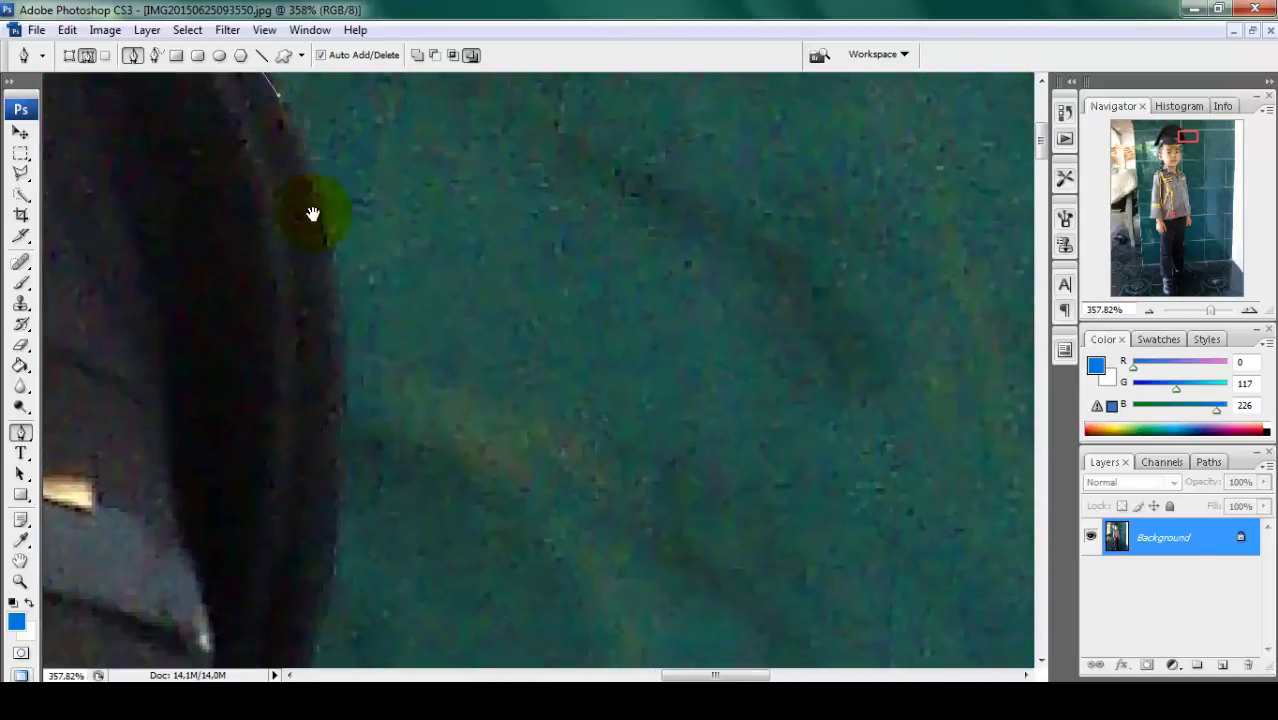
{"action": "left_click_drag", "start_coordinate": [352, 508], "coordinate": [381, 246]}
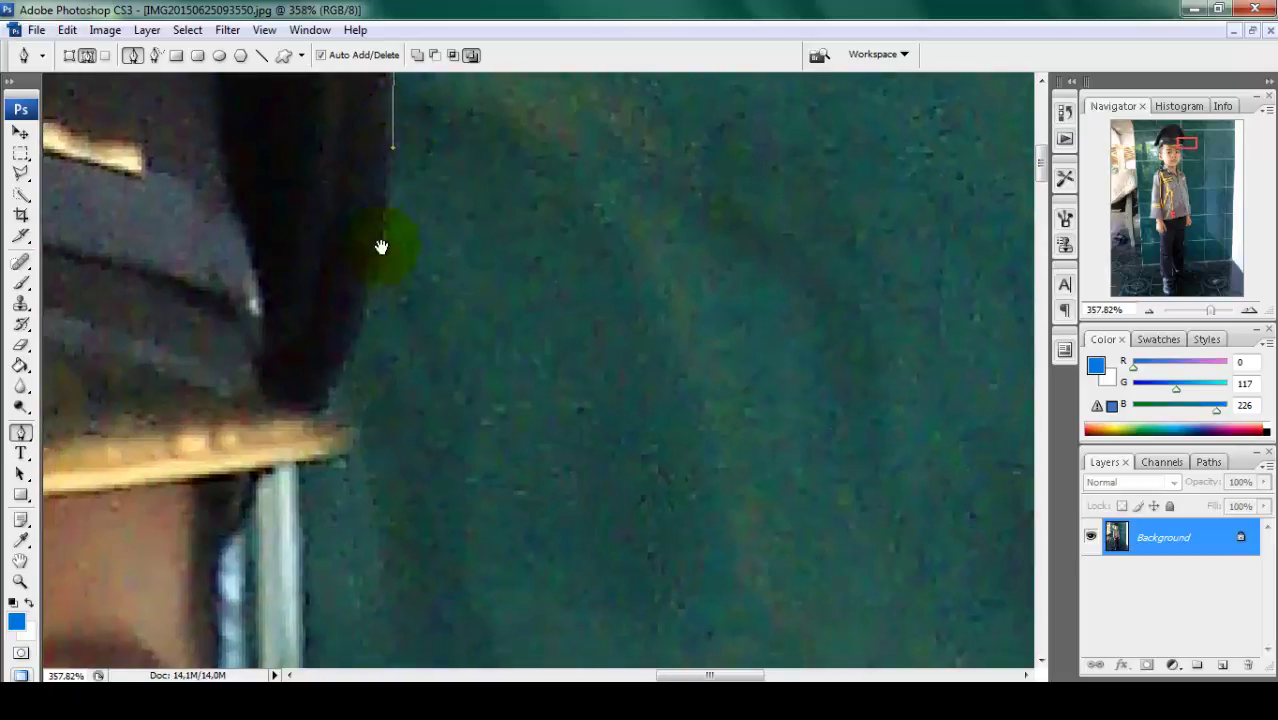
Carry the path from the cap brim down to the face edge beside the eye
{"action": "scroll", "coordinate": [313, 415], "scroll_direction": "up", "scroll_amount": 2}
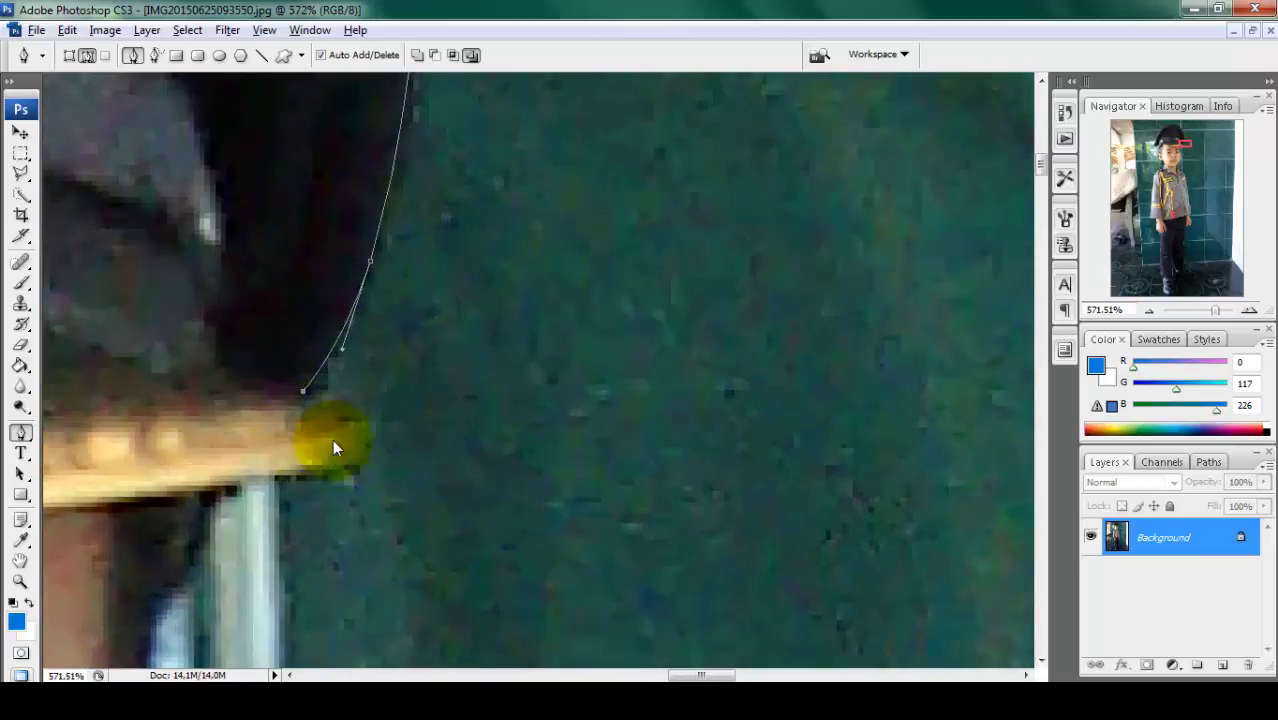
{"action": "left_click_drag", "start_coordinate": [332, 439], "coordinate": [425, 177]}
{"action": "left_click_drag", "start_coordinate": [353, 257], "coordinate": [383, 195]}
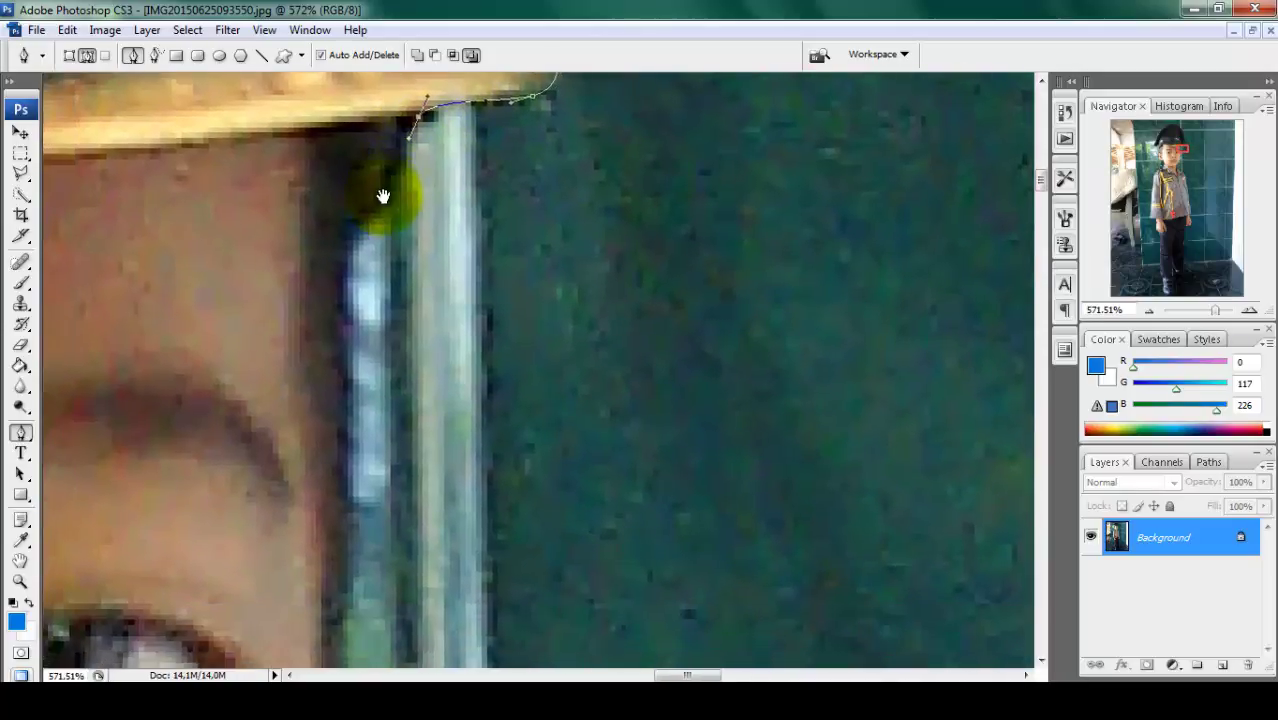
{"action": "left_click_drag", "start_coordinate": [349, 279], "coordinate": [372, 130]}
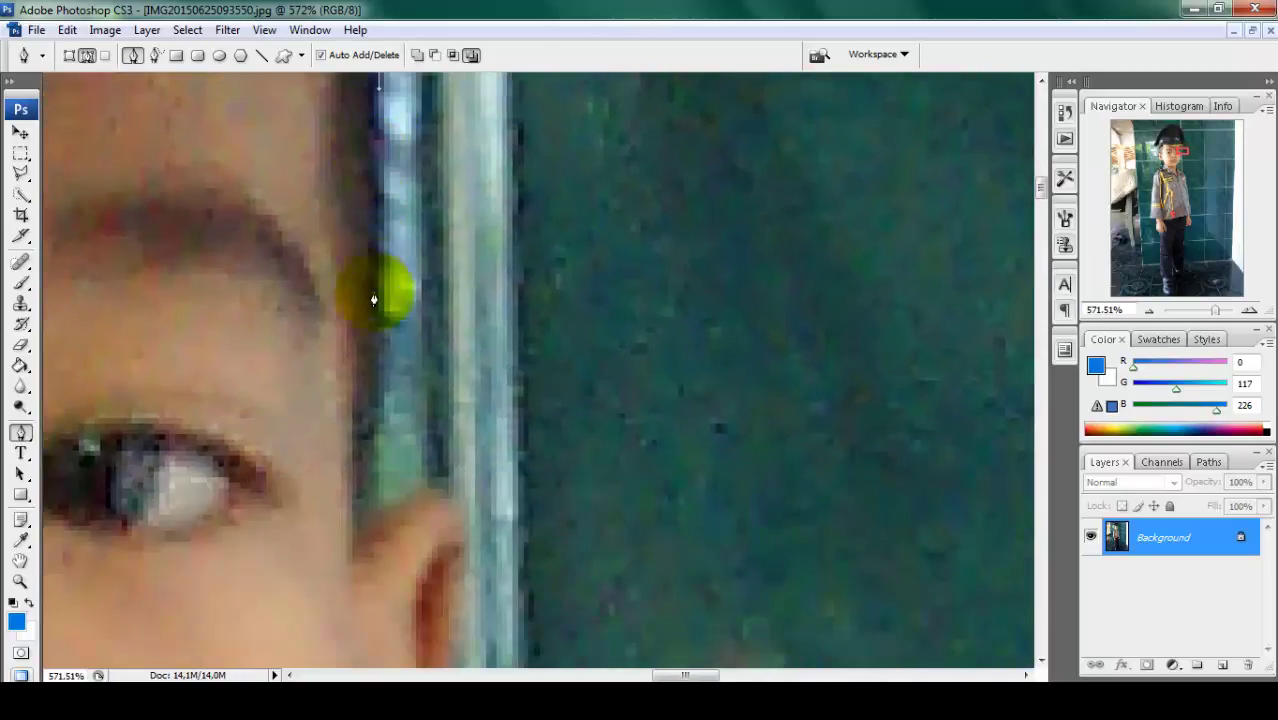
{"action": "left_click_drag", "start_coordinate": [374, 388], "coordinate": [384, 195]}
{"action": "left_click", "coordinate": [365, 350]}
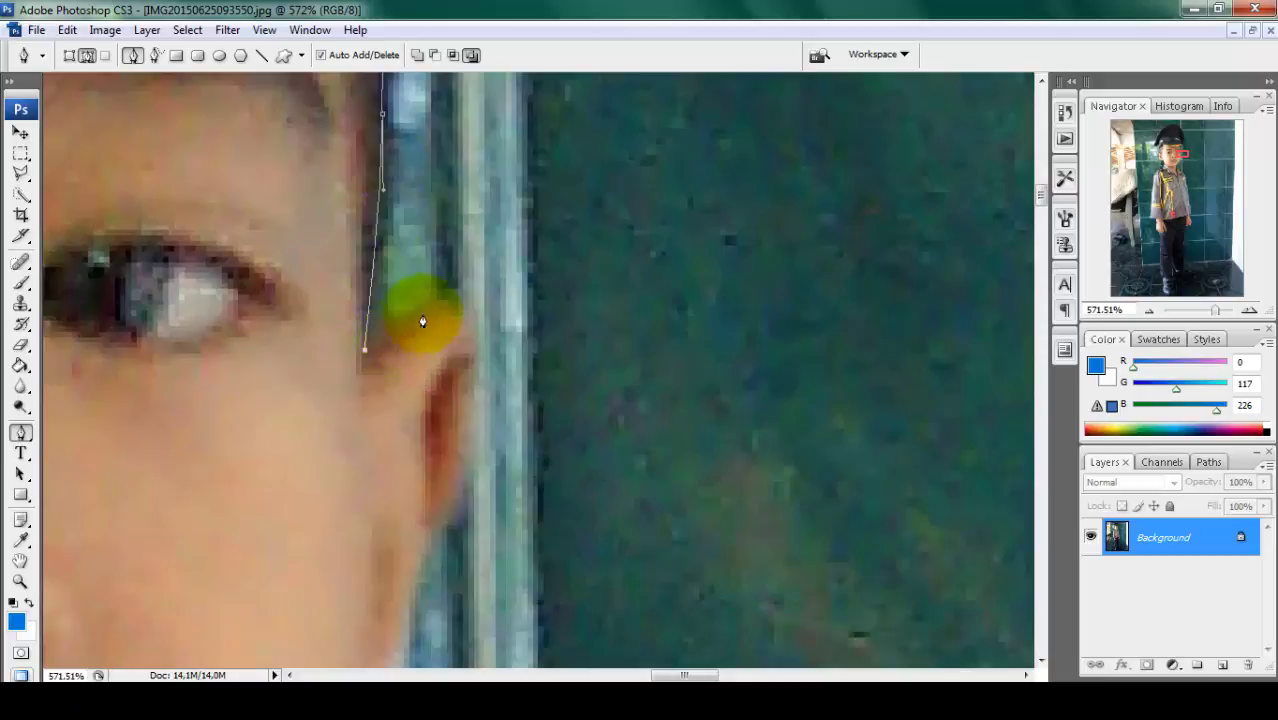
Add anchors around the ear and down the cheek to the corner of the jaw
{"action": "left_click_drag", "start_coordinate": [474, 330], "coordinate": [375, 143]}
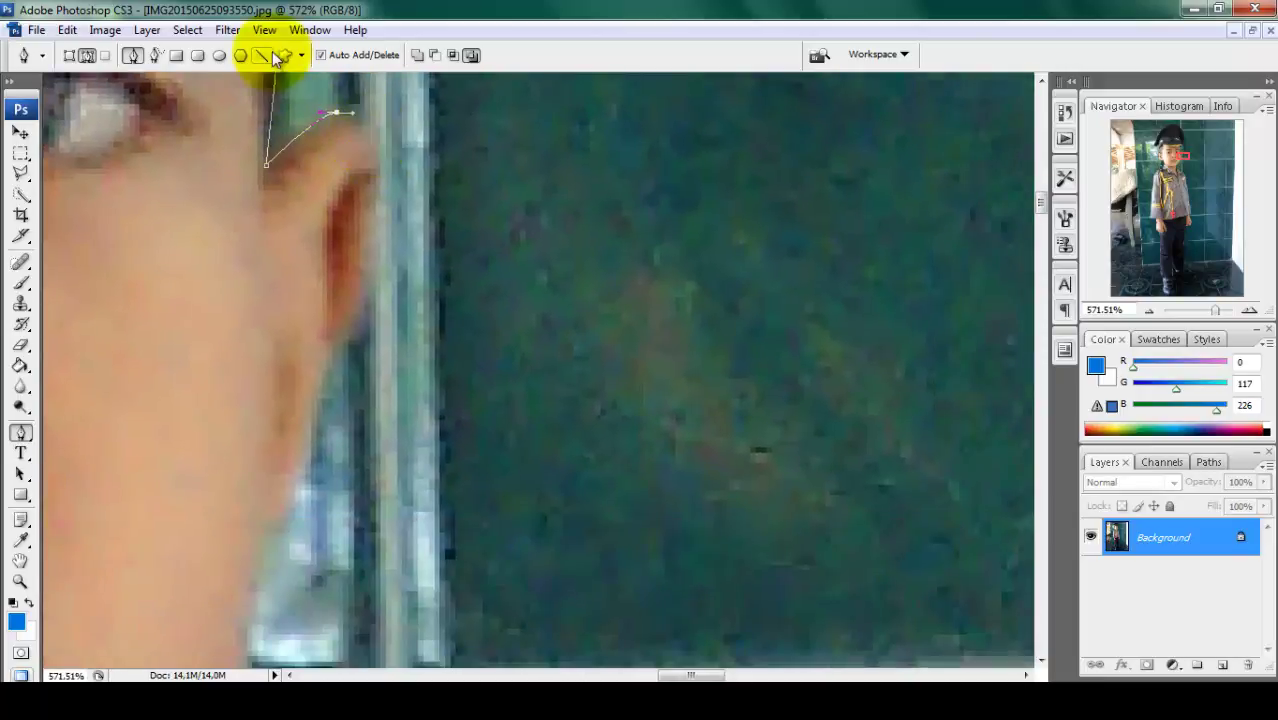
{"action": "left_click", "coordinate": [381, 181]}
{"action": "left_click", "coordinate": [320, 385]}
{"action": "left_click_drag", "start_coordinate": [331, 417], "coordinate": [374, 131]}
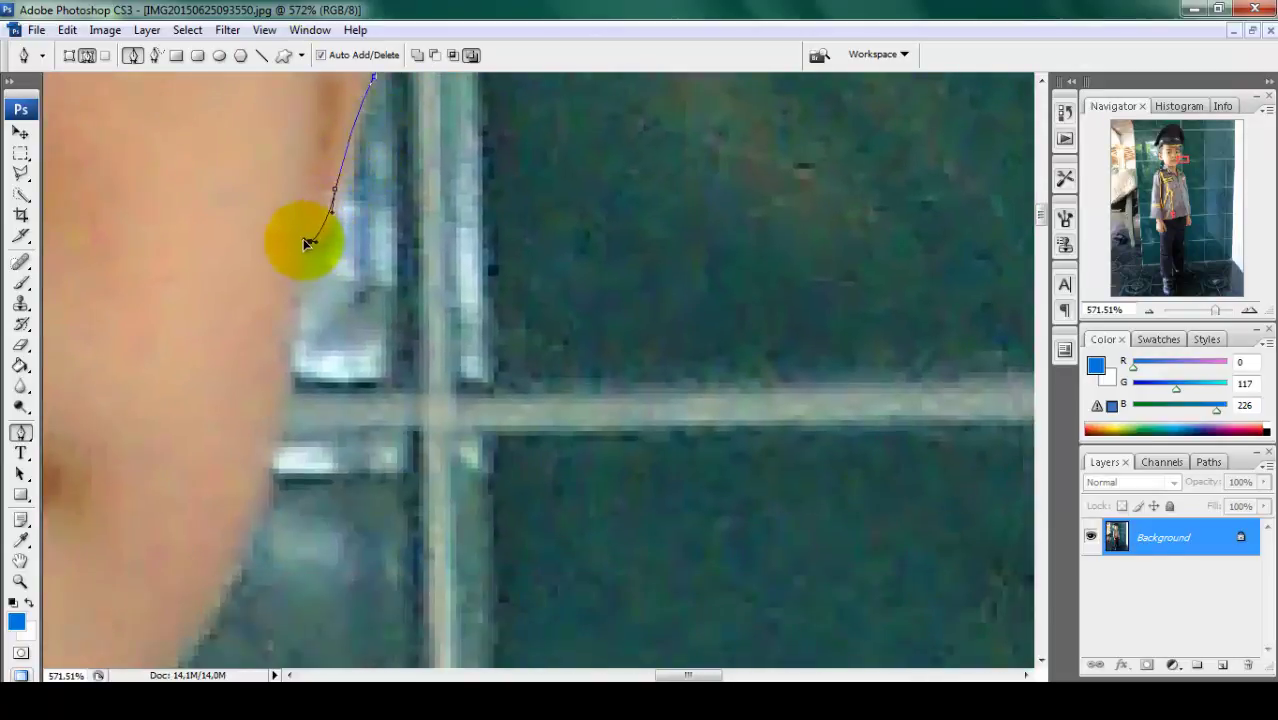
{"action": "scroll", "coordinate": [328, 285], "scroll_direction": "down", "scroll_amount": 3}
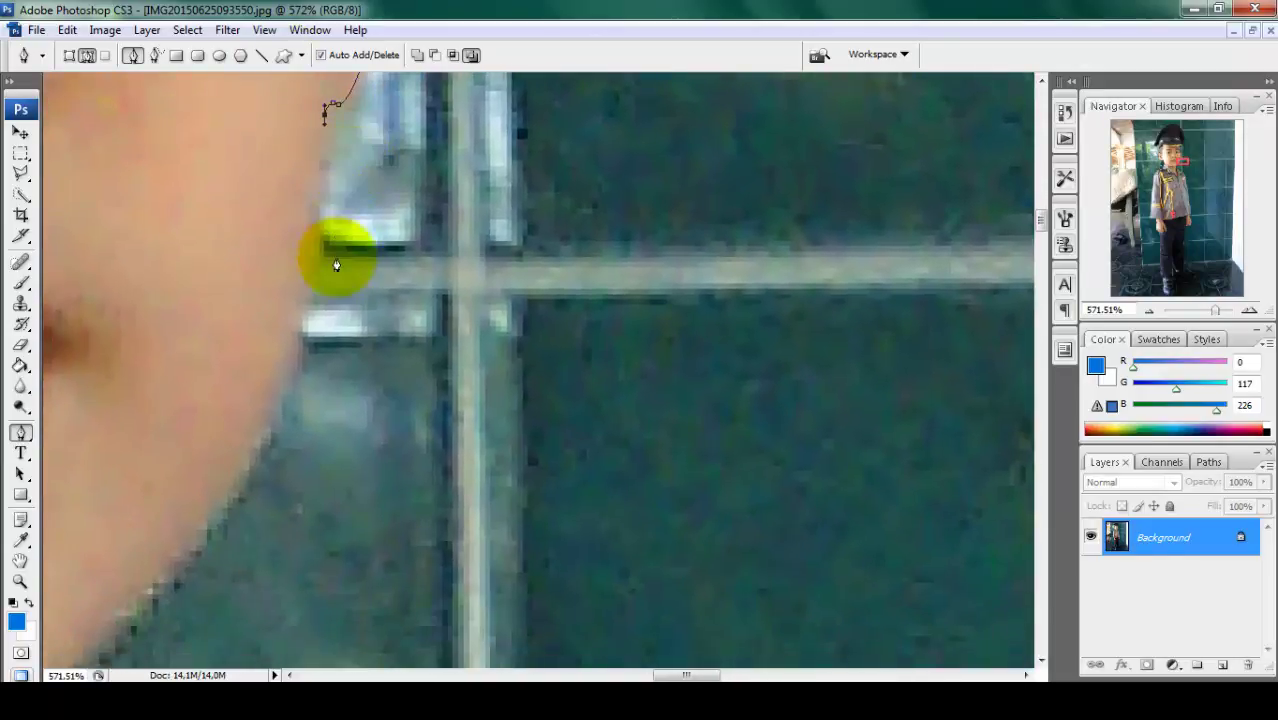
{"action": "scroll", "coordinate": [294, 378], "scroll_direction": "down", "scroll_amount": 4}
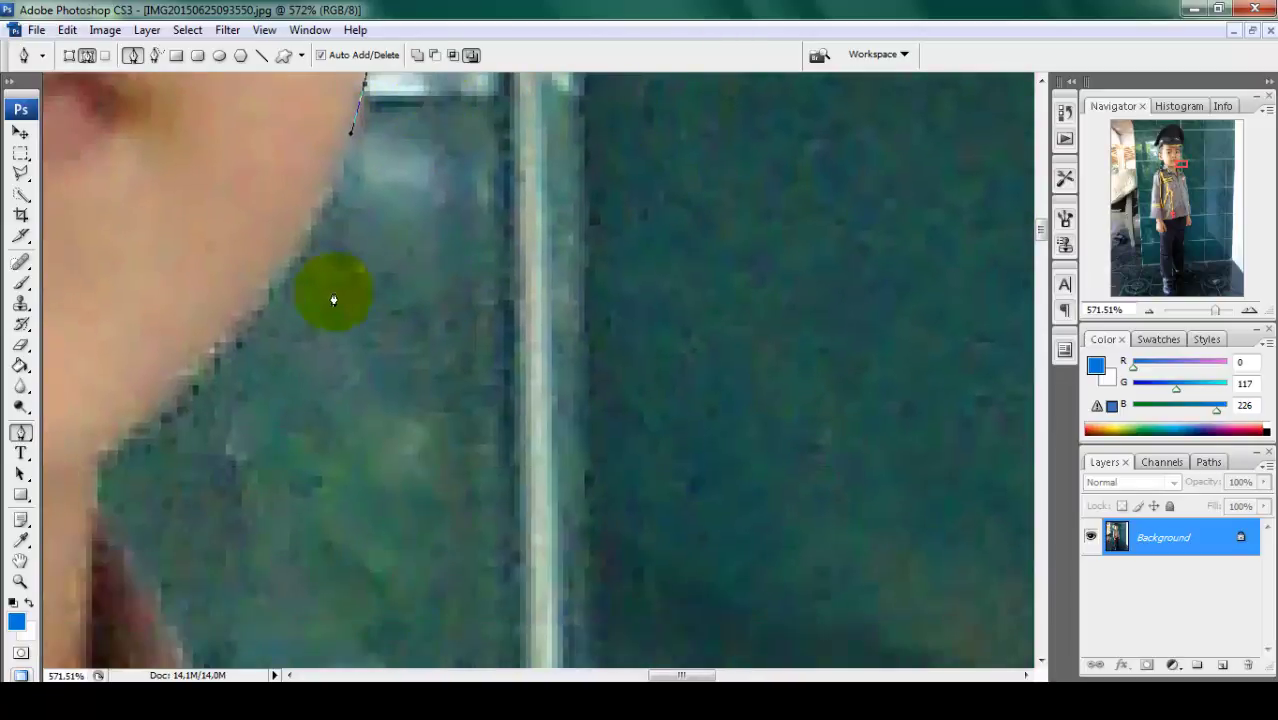
{"action": "left_click_drag", "start_coordinate": [242, 351], "coordinate": [416, 202]}
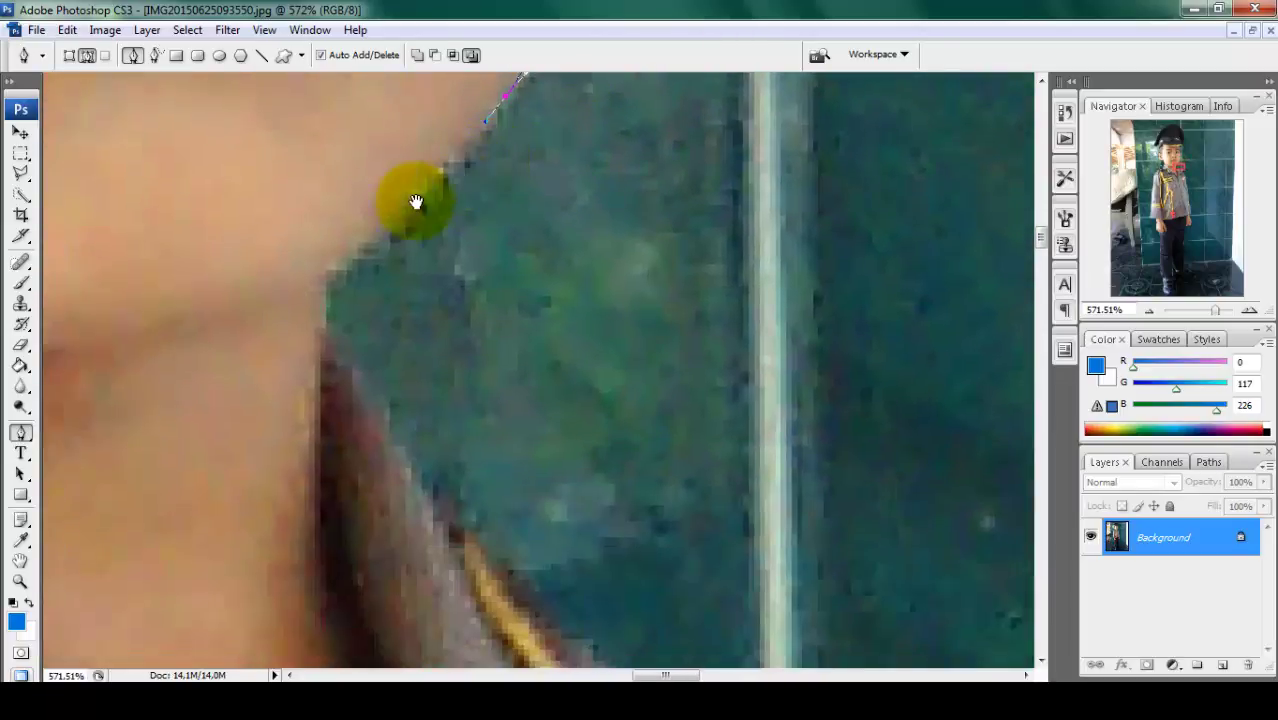
{"action": "left_click_drag", "start_coordinate": [362, 291], "coordinate": [301, 258]}
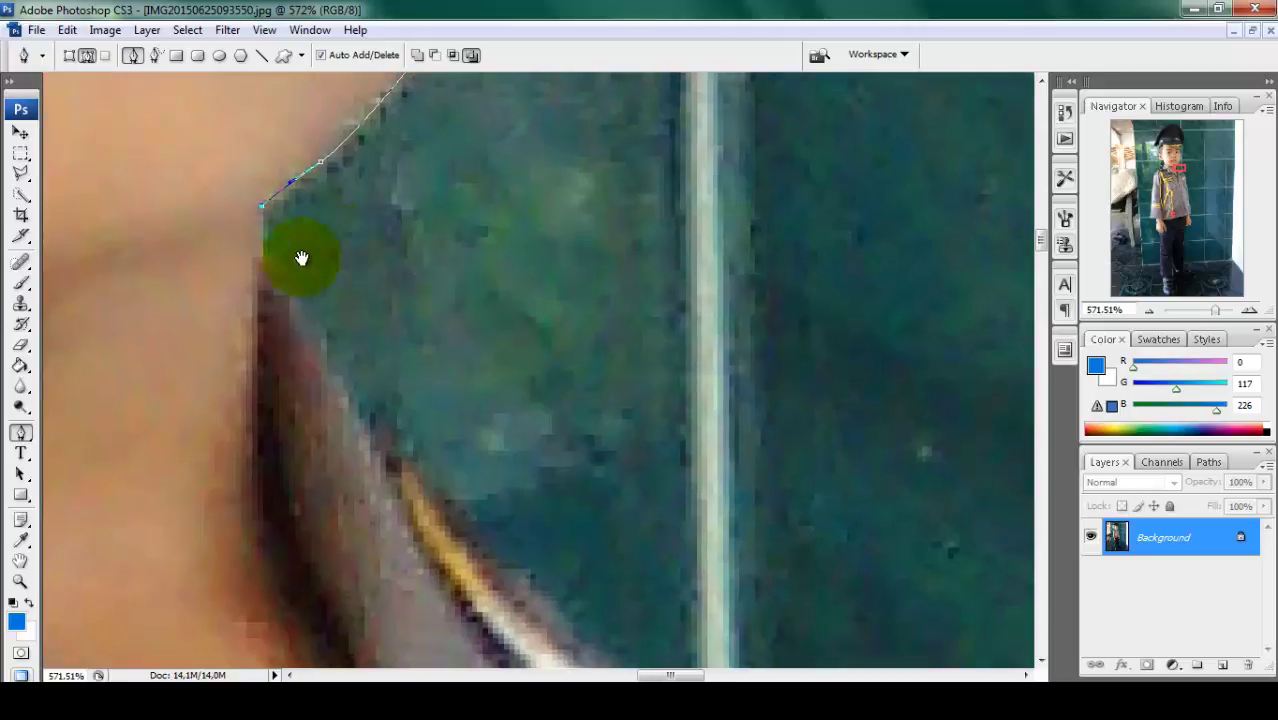
{"action": "left_click", "coordinate": [259, 258]}
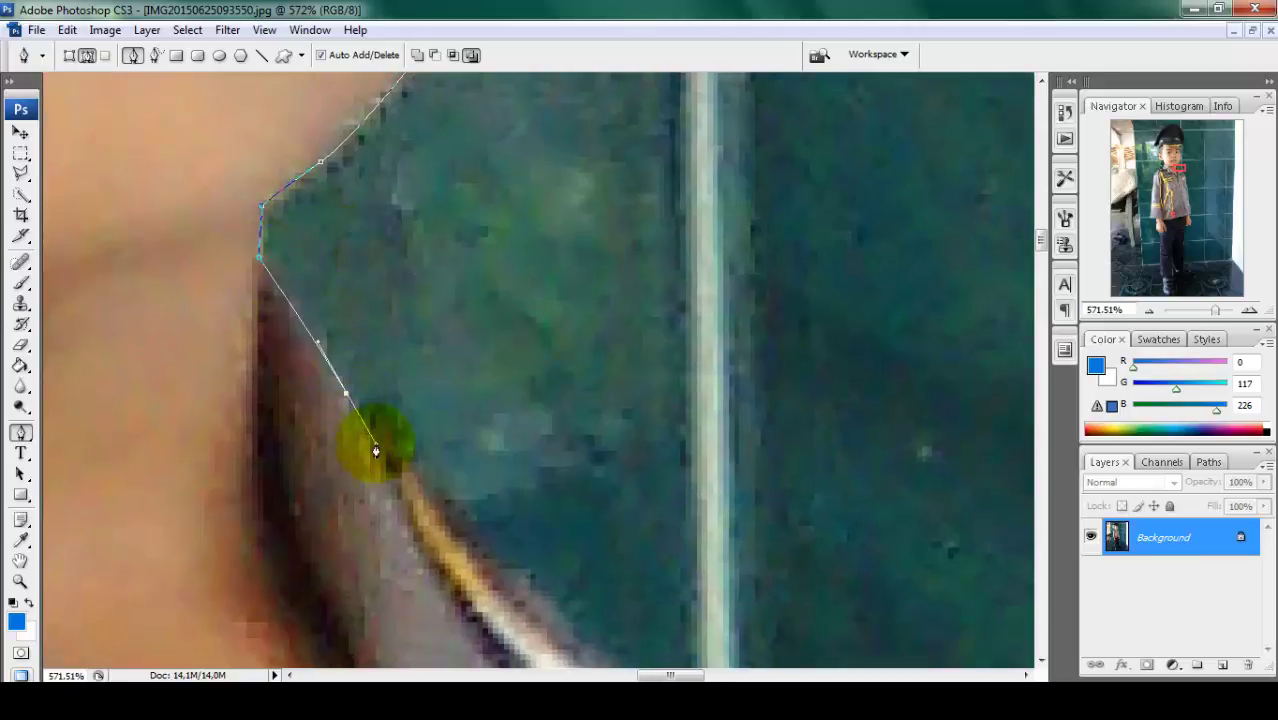
{"action": "left_click_drag", "start_coordinate": [456, 470], "coordinate": [280, 301]}
Curve the path down the far shoulder and along the shirt edge
{"action": "left_click_drag", "start_coordinate": [357, 417], "coordinate": [208, 200]}
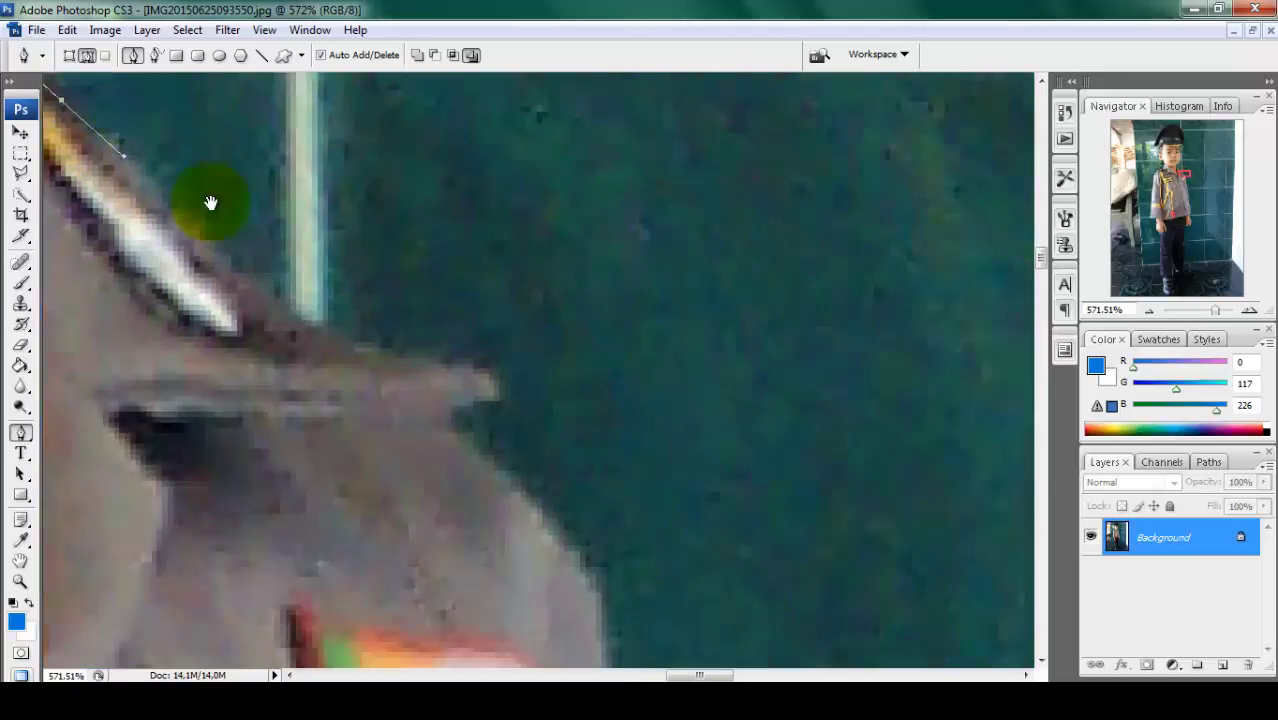
{"action": "left_click_drag", "start_coordinate": [352, 337], "coordinate": [376, 344]}
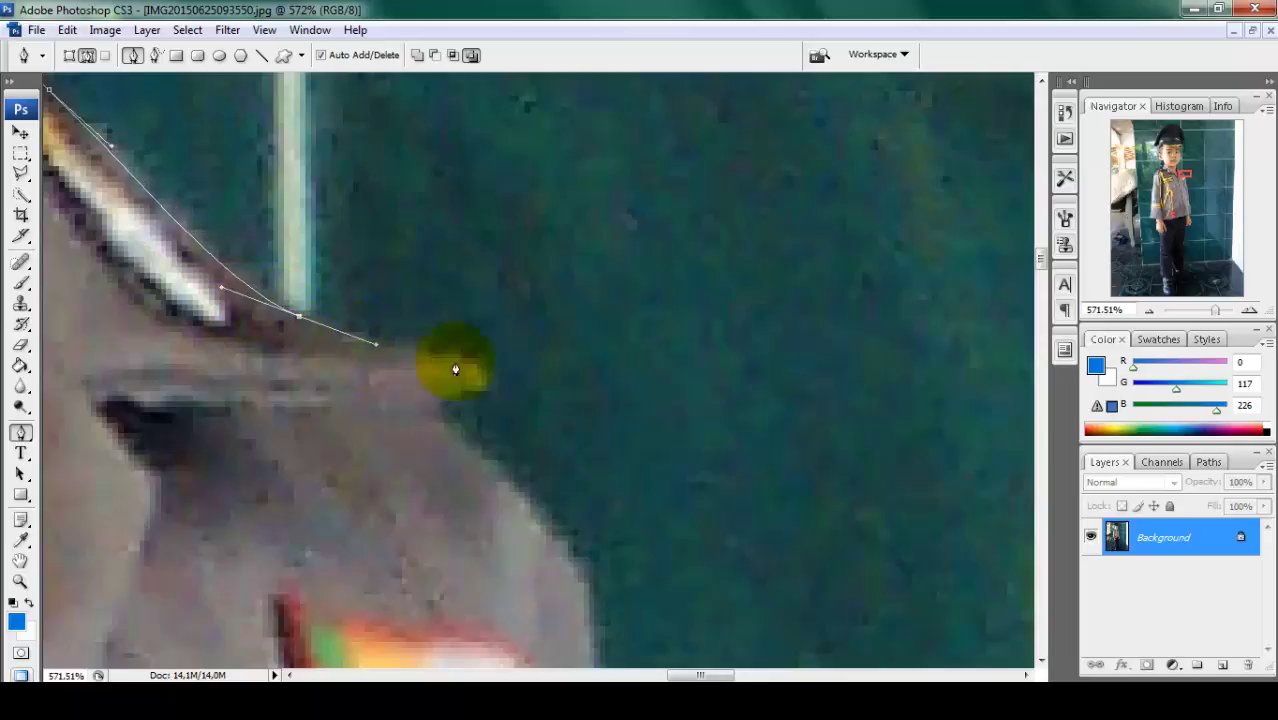
{"action": "left_click_drag", "start_coordinate": [447, 427], "coordinate": [361, 300]}
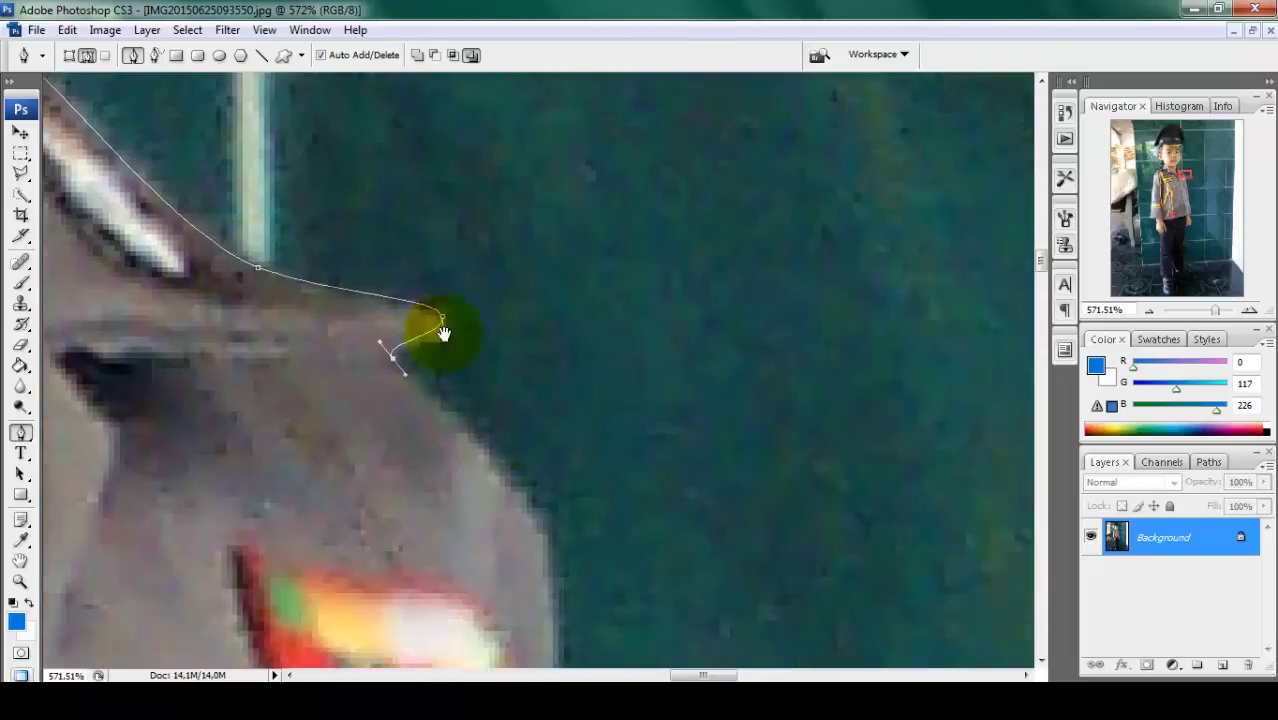
{"action": "left_click_drag", "start_coordinate": [374, 404], "coordinate": [425, 143]}
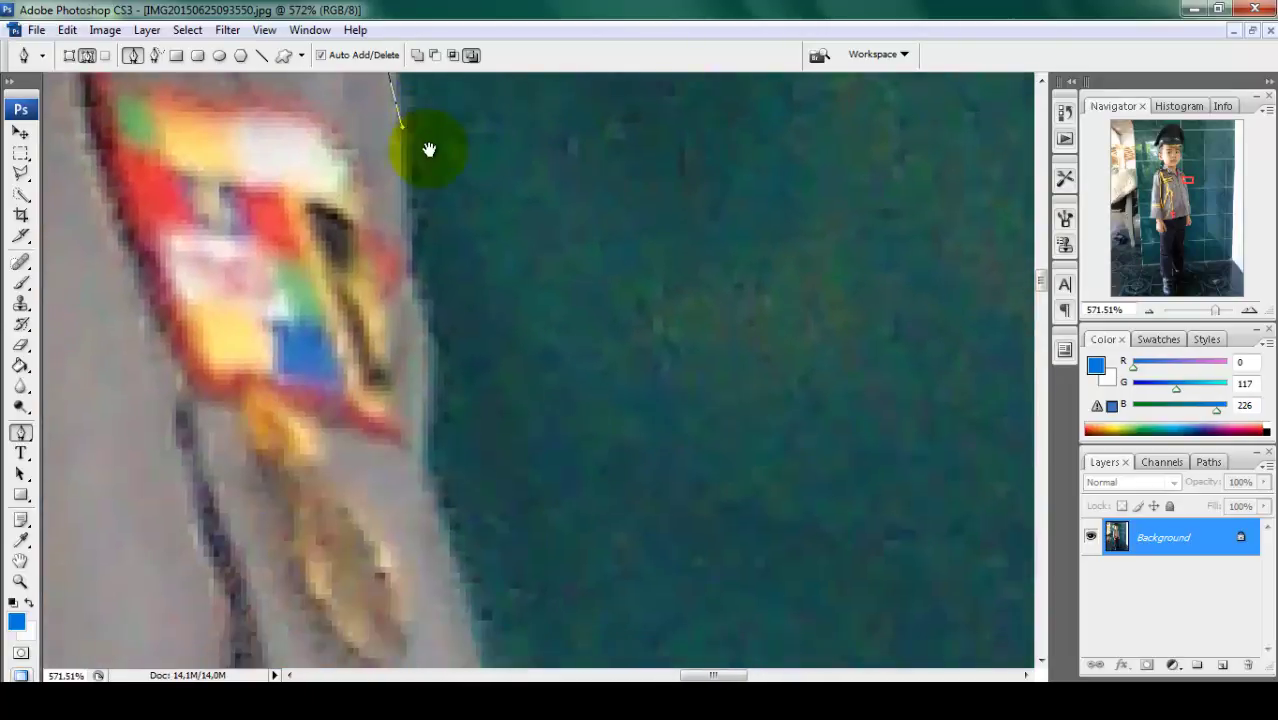
{"action": "mouse_move", "coordinate": [408, 299]}
{"action": "left_mouse_down"}
{"action": "mouse_move", "coordinate": [424, 366]}
{"action": "mouse_move", "coordinate": [391, 265]}
{"action": "left_mouse_up"}
{"action": "left_click_drag", "start_coordinate": [399, 322], "coordinate": [390, 15]}
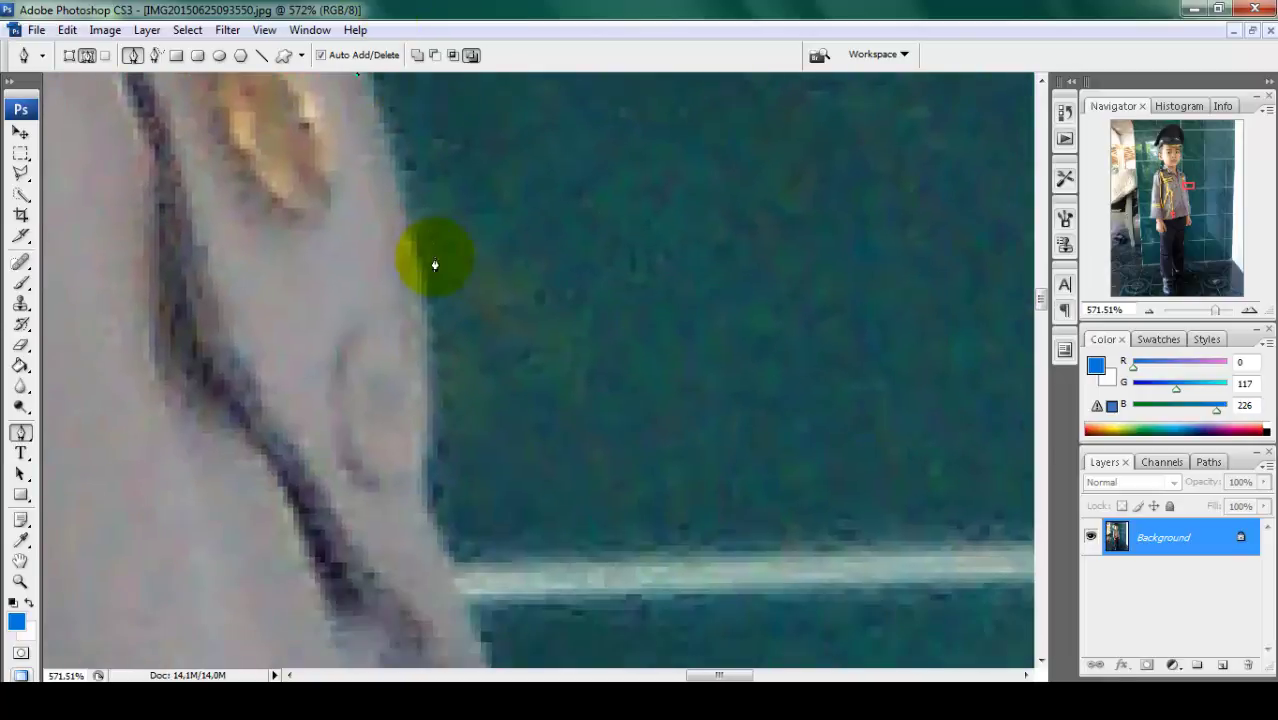
{"action": "left_click", "coordinate": [422, 358]}
Add anchors down the sleeve edge to its bottom corner where the arm begins
{"action": "left_click_drag", "start_coordinate": [469, 409], "coordinate": [419, 194]}
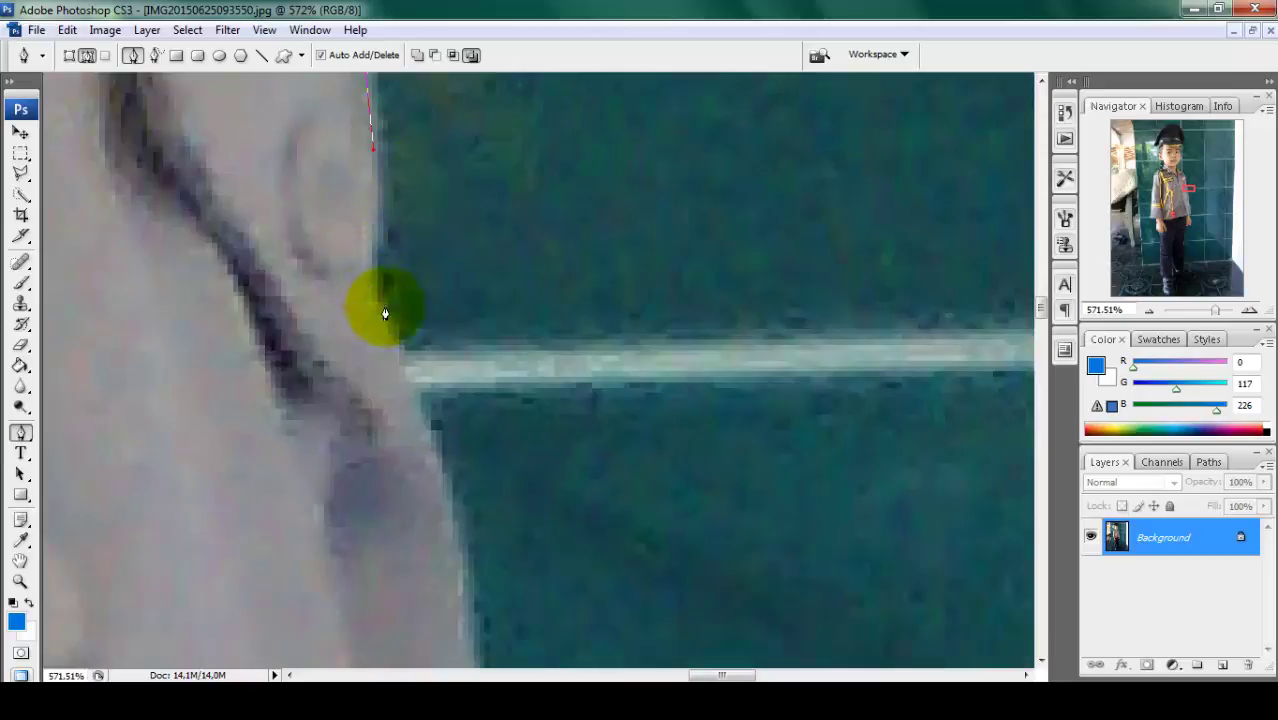
{"action": "left_click_drag", "start_coordinate": [413, 375], "coordinate": [408, 148]}
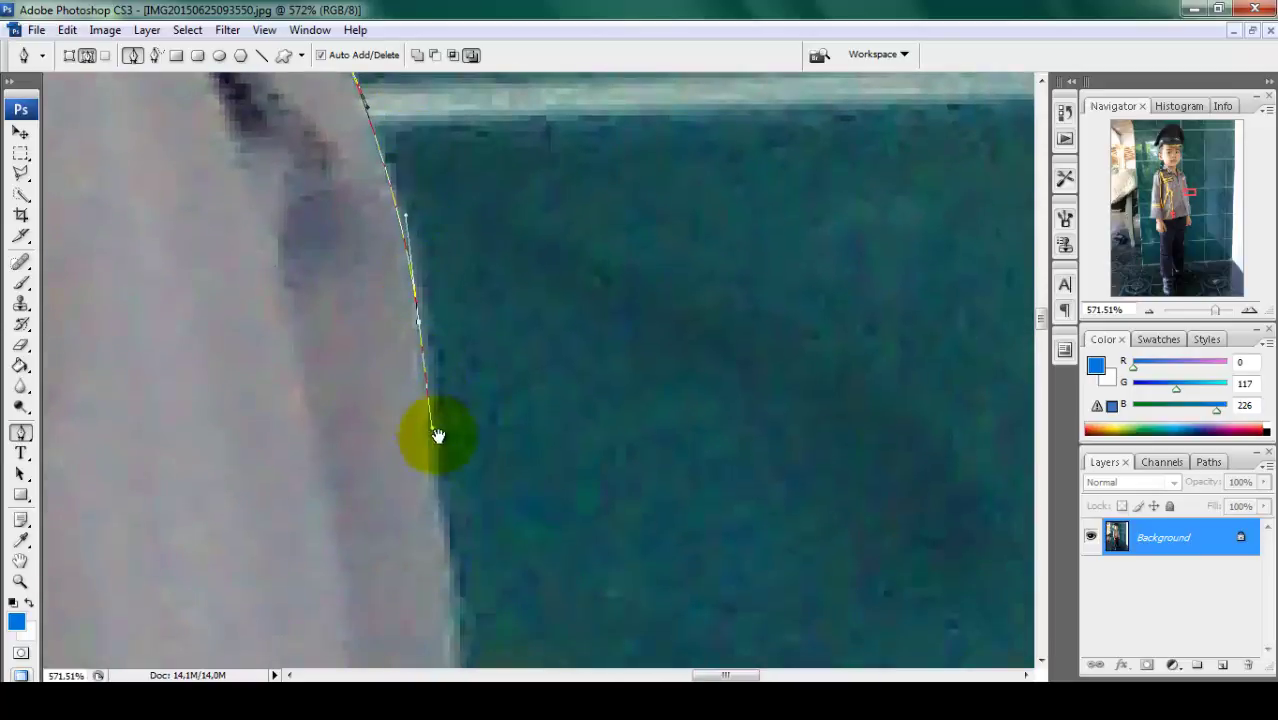
{"action": "left_click_drag", "start_coordinate": [438, 435], "coordinate": [440, 100]}
{"action": "left_click", "coordinate": [448, 400]}
{"action": "left_click_drag", "start_coordinate": [448, 400], "coordinate": [424, 132]}
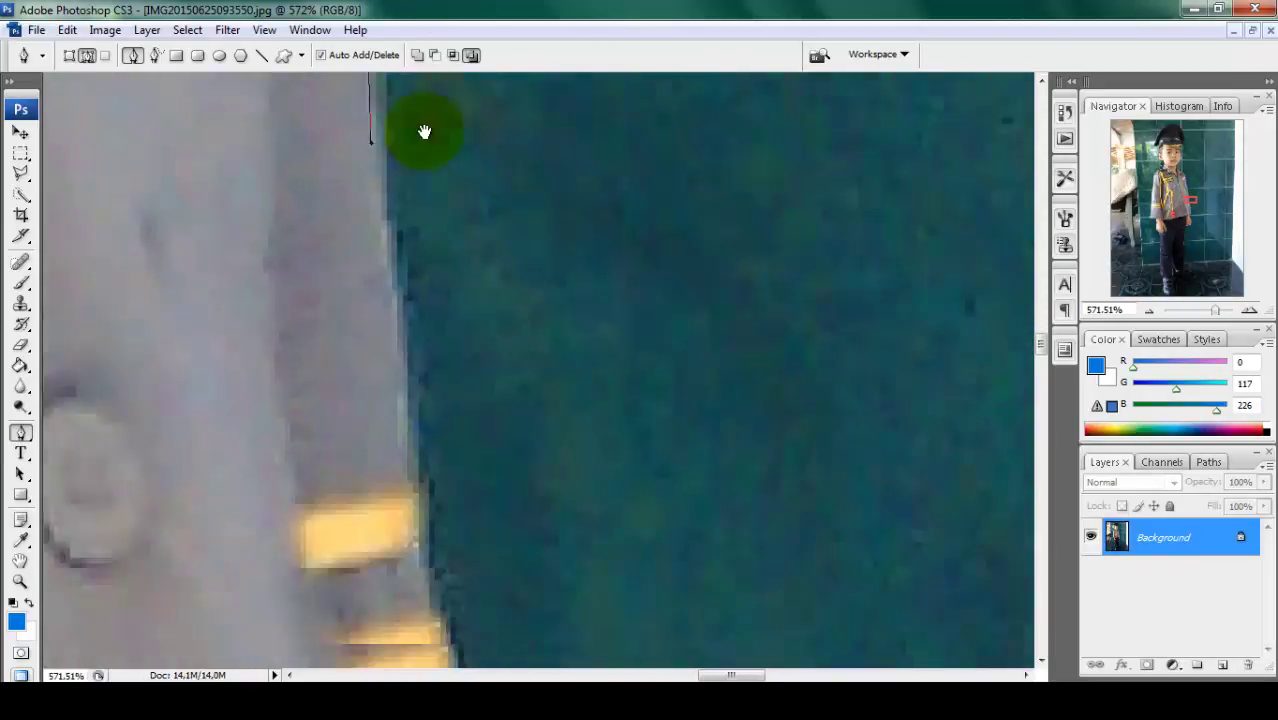
{"action": "left_click", "coordinate": [386, 328]}
{"action": "left_click_drag", "start_coordinate": [389, 410], "coordinate": [322, 186]}
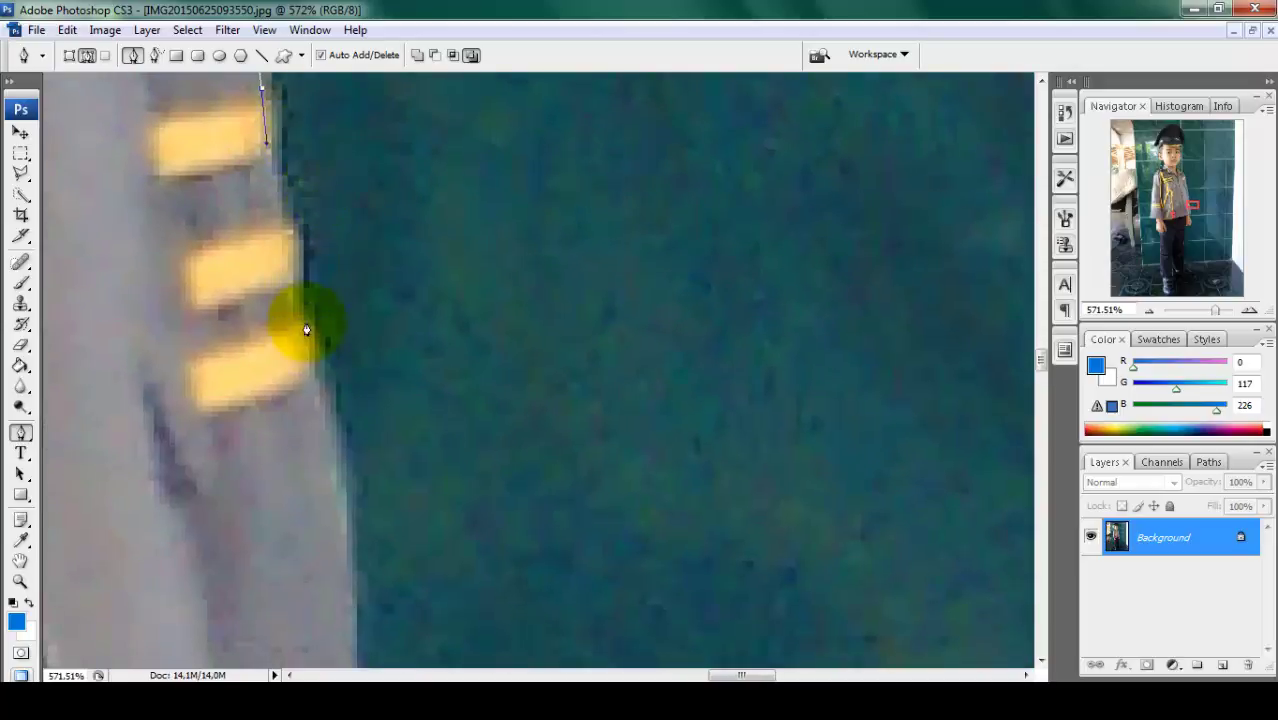
{"action": "left_click_drag", "start_coordinate": [359, 345], "coordinate": [330, 319]}
{"action": "left_click", "coordinate": [333, 447]}
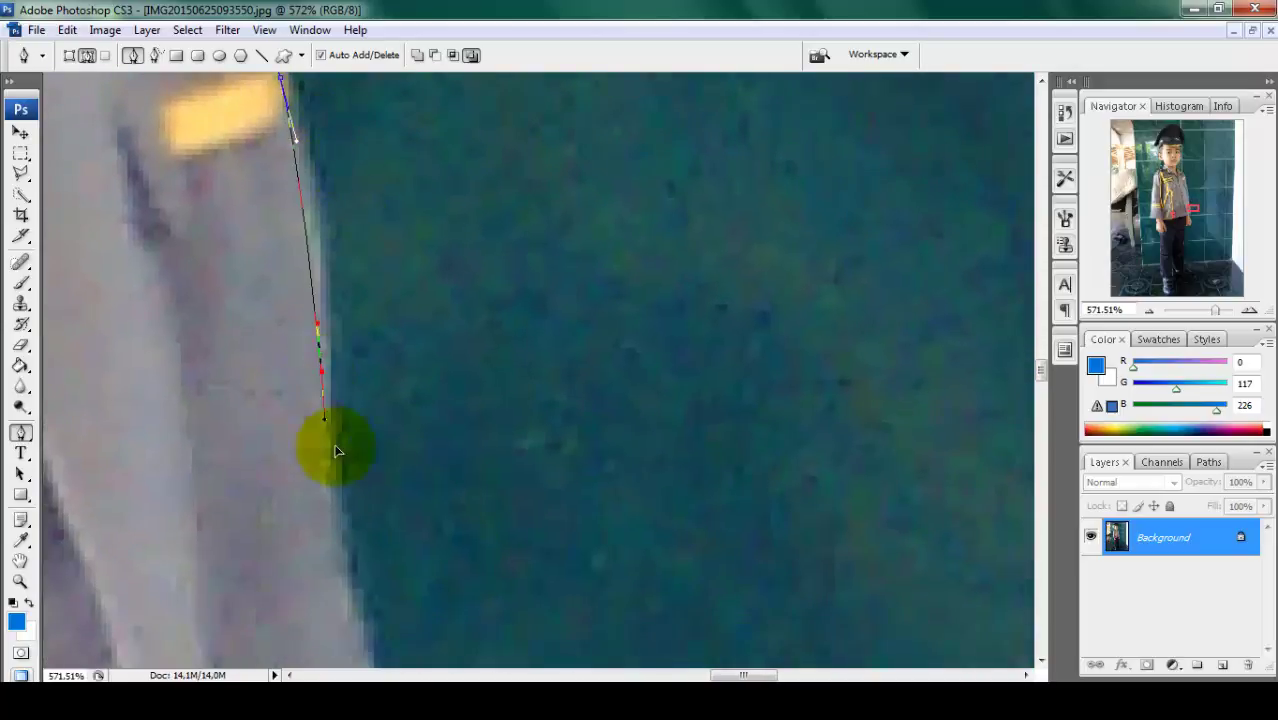
{"action": "left_click_drag", "start_coordinate": [333, 447], "coordinate": [399, 132]}
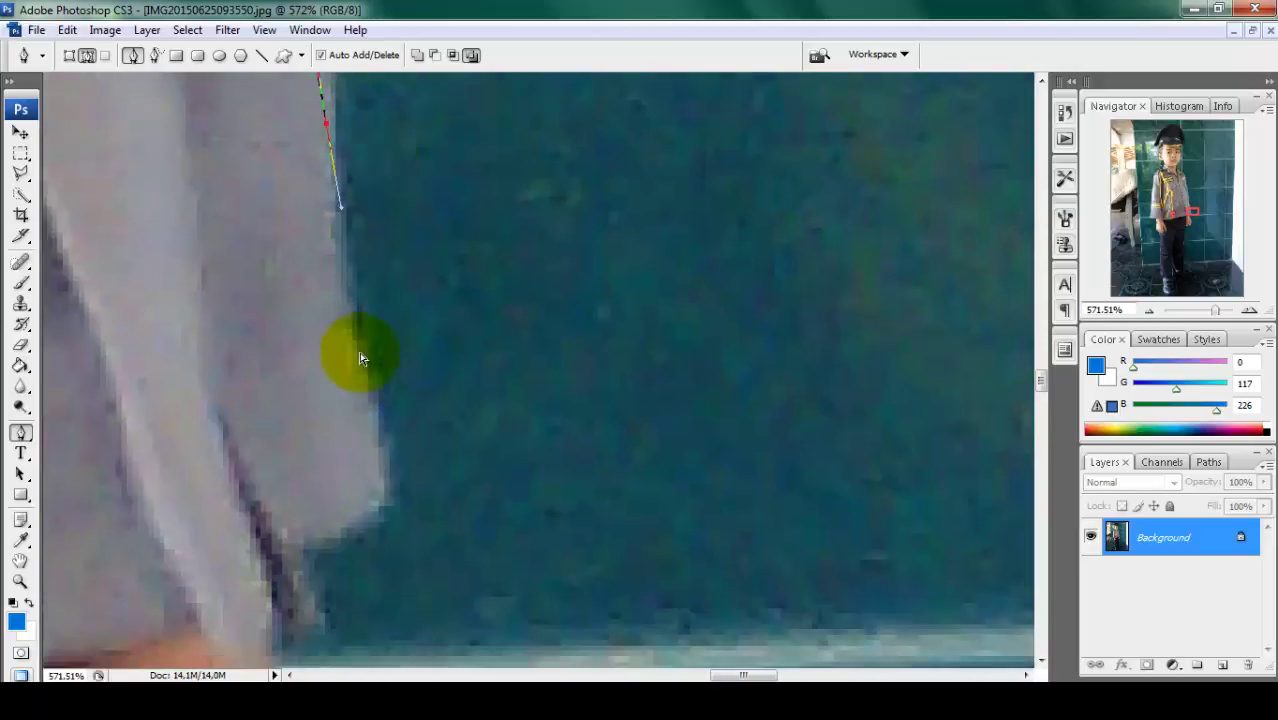
{"action": "left_click_drag", "start_coordinate": [363, 371], "coordinate": [368, 314]}
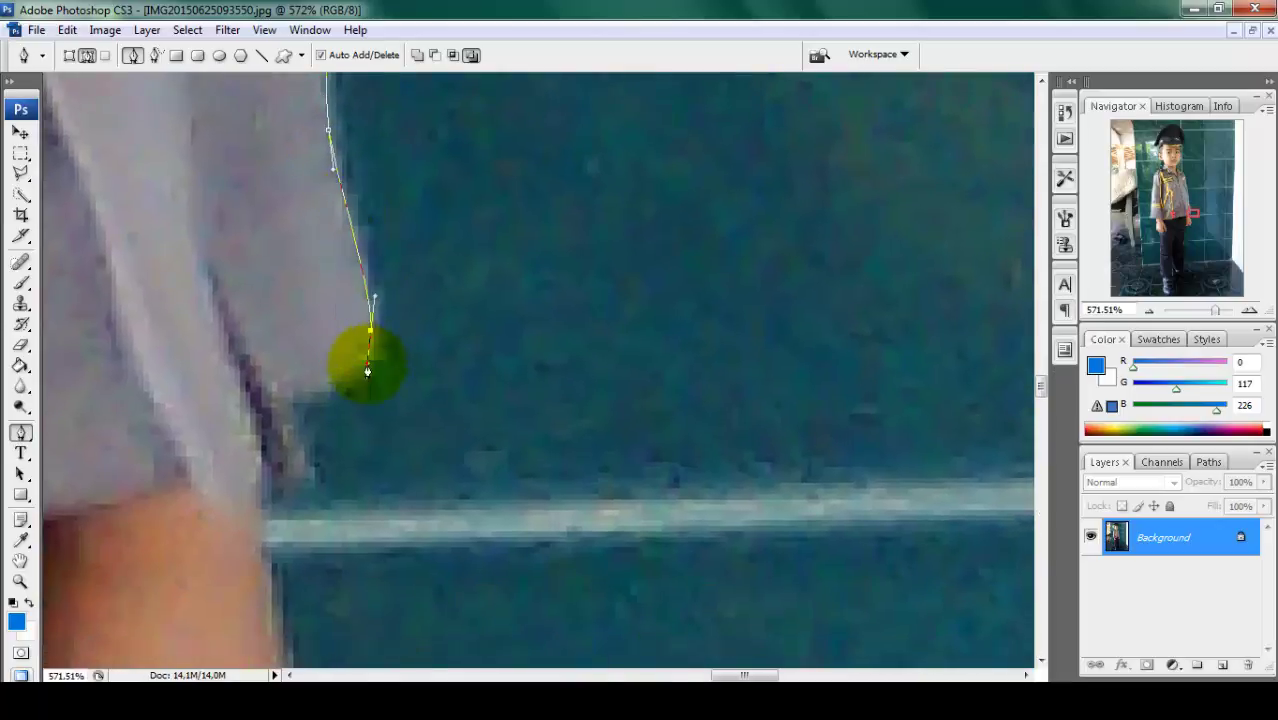
{"action": "left_click_drag", "start_coordinate": [288, 408], "coordinate": [337, 243]}
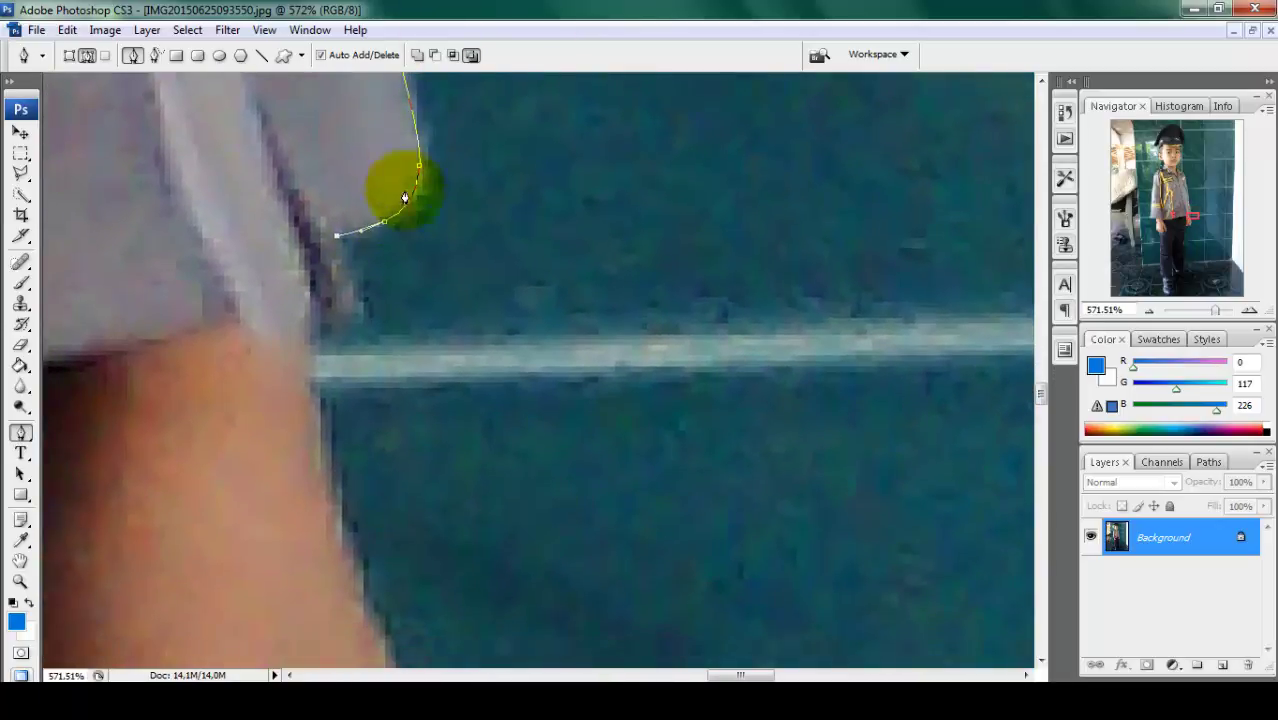
Place pen anchors at the sleeve's bottom corner, down the arm edge and the hand's outer side
{"action": "left_click", "coordinate": [309, 318]}
{"action": "left_click_drag", "start_coordinate": [330, 500], "coordinate": [300, 342]}
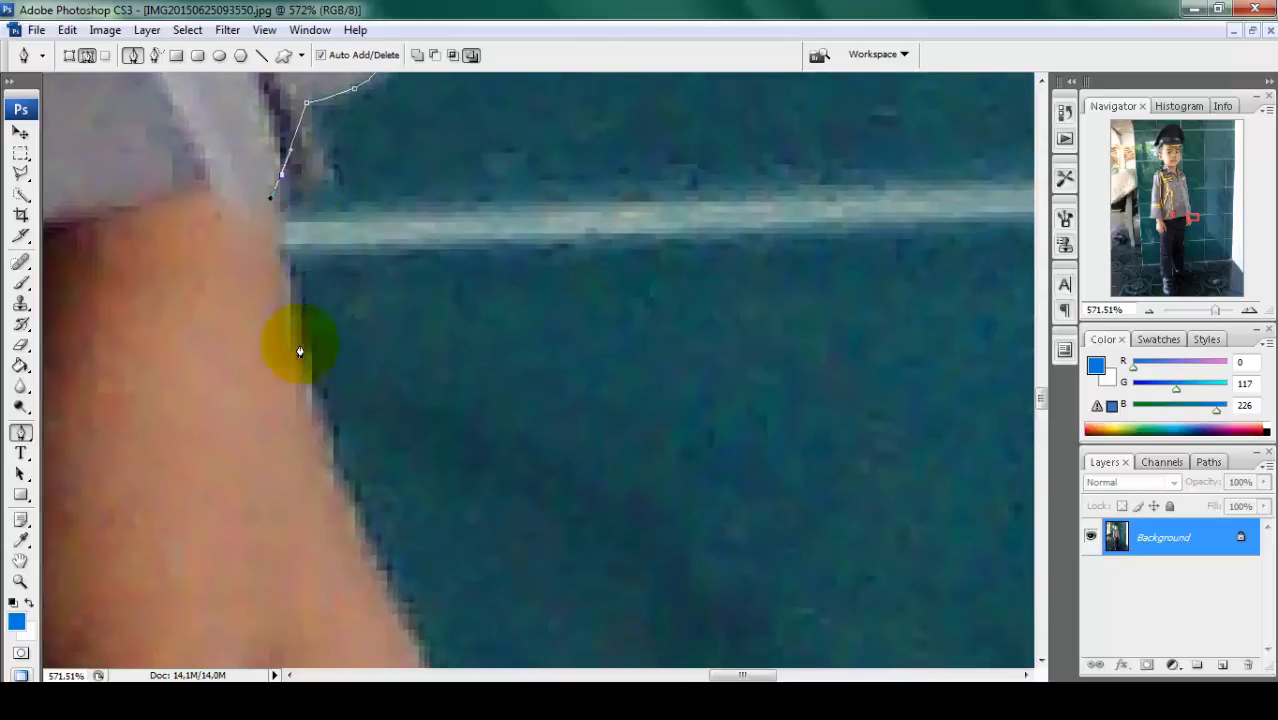
{"action": "left_click", "coordinate": [310, 400]}
{"action": "left_click_drag", "start_coordinate": [419, 526], "coordinate": [294, 294]}
{"action": "left_click", "coordinate": [317, 374]}
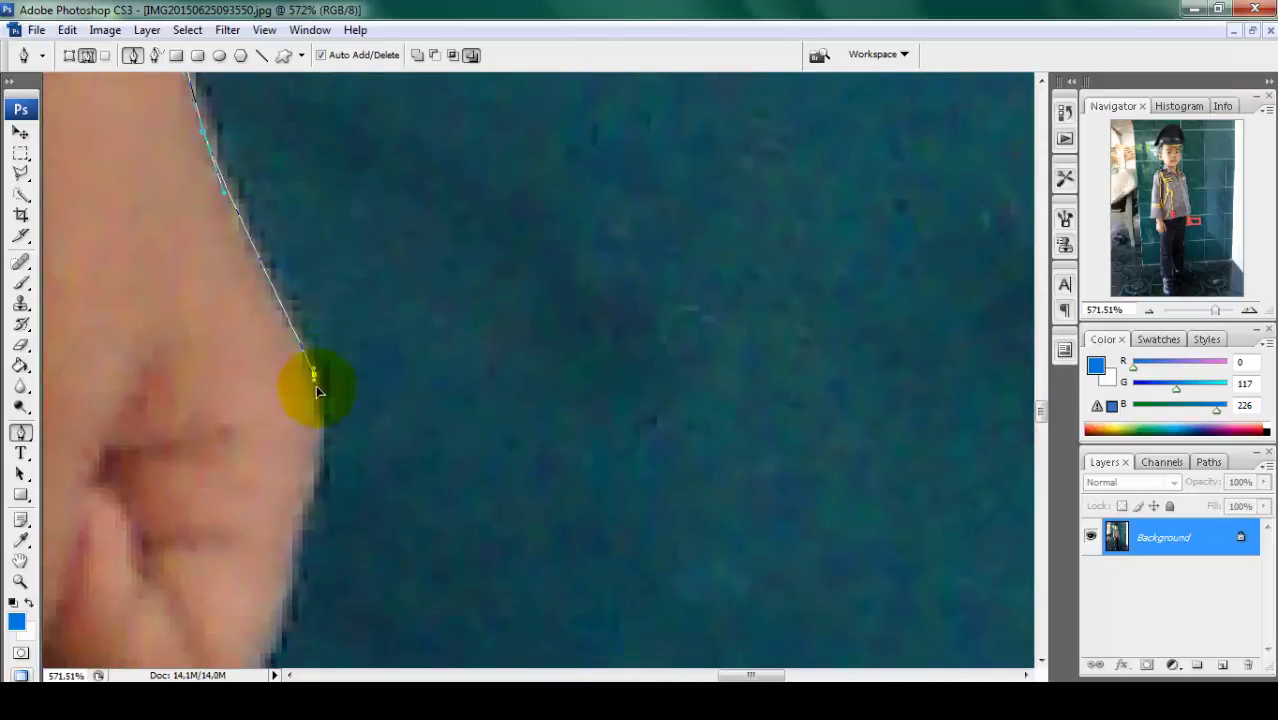
{"action": "left_click_drag", "start_coordinate": [322, 422], "coordinate": [398, 217]}
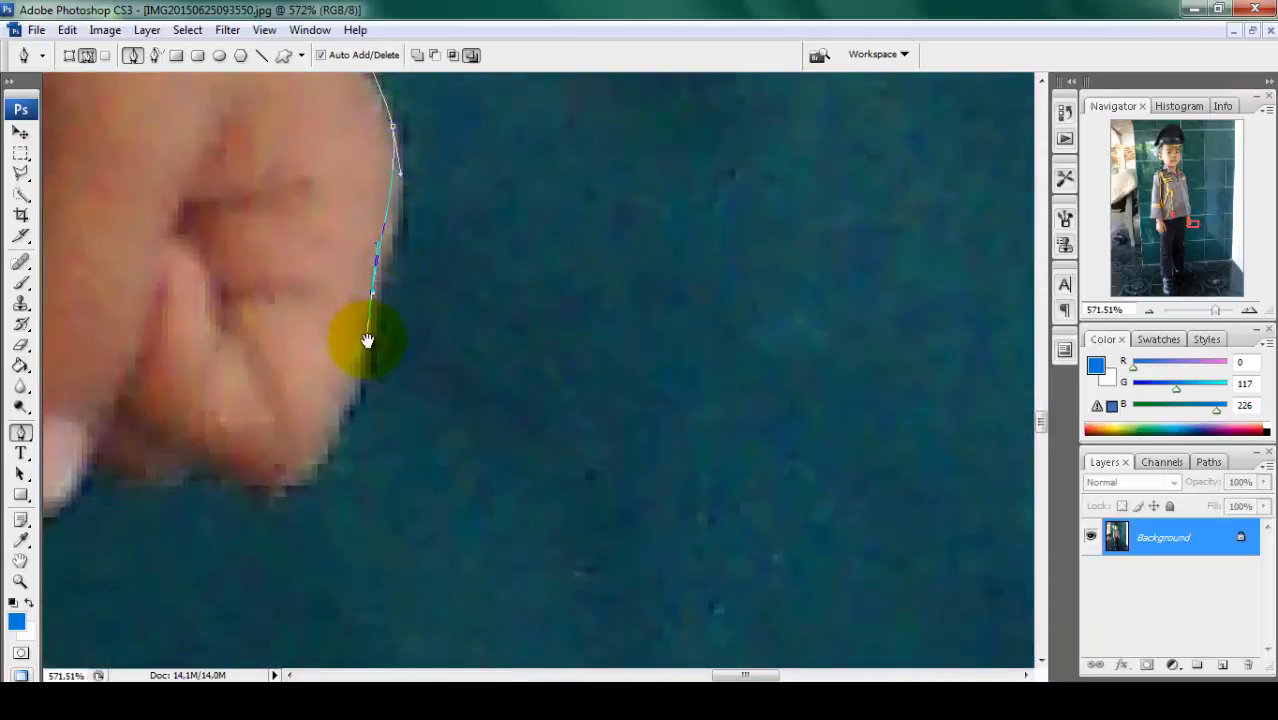
{"action": "left_click_drag", "start_coordinate": [367, 340], "coordinate": [661, 271]}
Wrap the path under the fist, fingers and knuckles and around the fingertip
{"action": "left_click", "coordinate": [612, 358]}
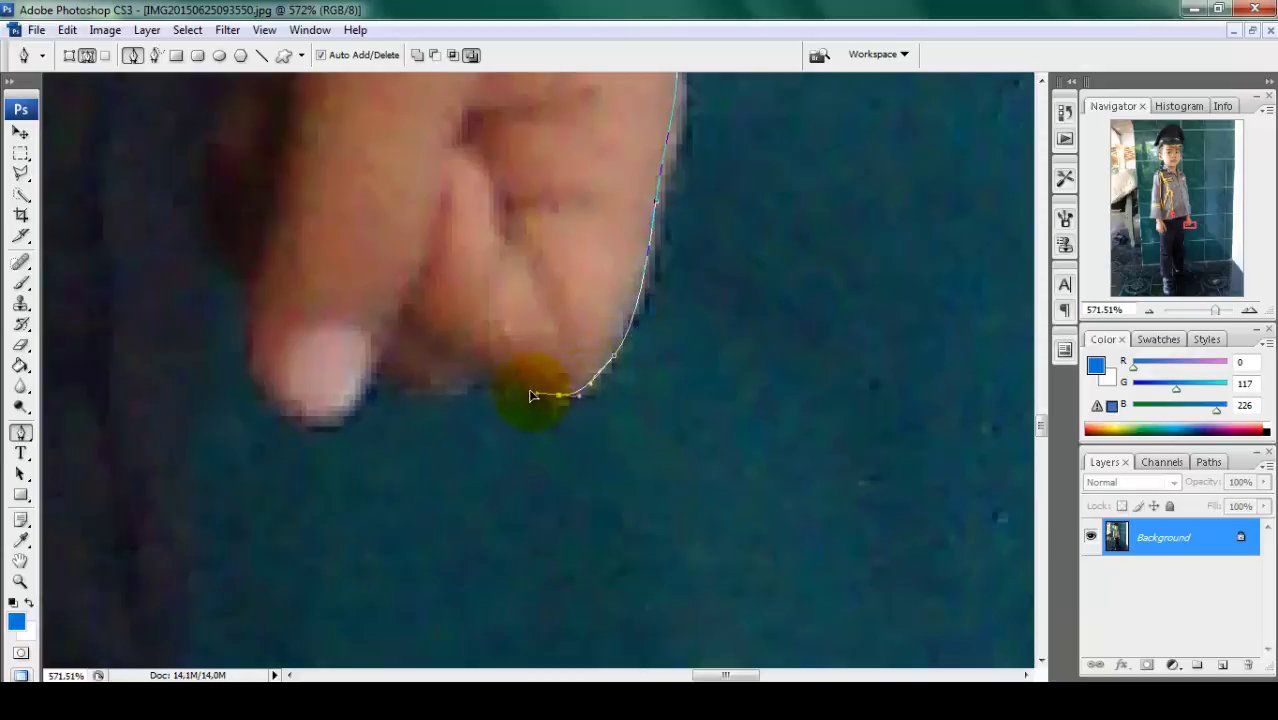
{"action": "left_click", "coordinate": [471, 369]}
{"action": "left_click_drag", "start_coordinate": [583, 342], "coordinate": [642, 275]}
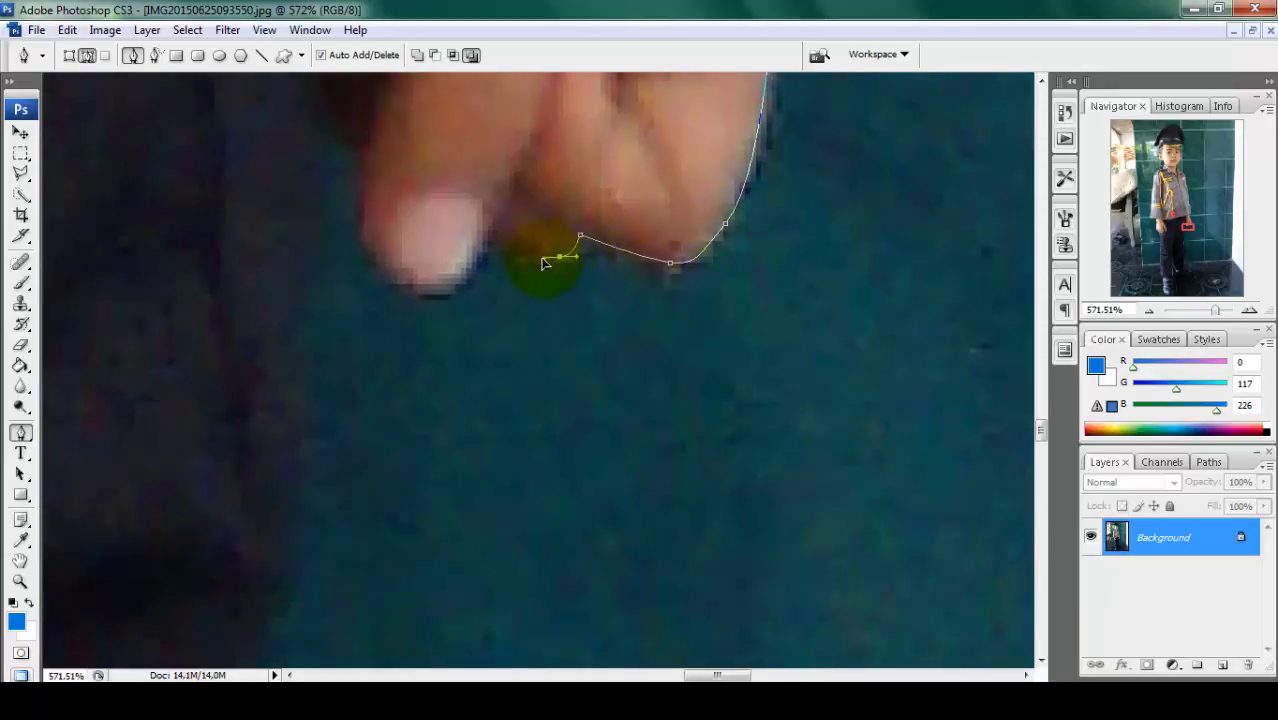
{"action": "left_click", "coordinate": [490, 241]}
{"action": "left_click_drag", "start_coordinate": [460, 284], "coordinate": [483, 279]}
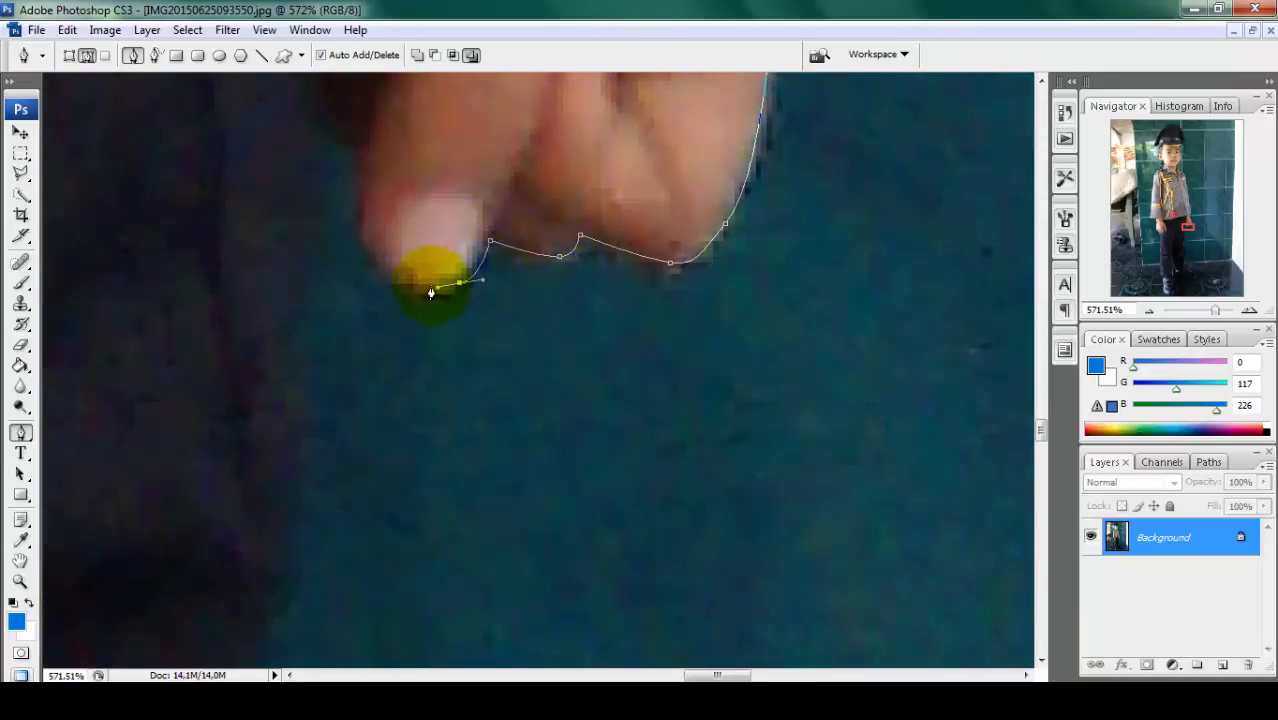
{"action": "mouse_move", "coordinate": [365, 235]}
{"action": "left_mouse_down"}
{"action": "mouse_move", "coordinate": [363, 179]}
{"action": "mouse_move", "coordinate": [489, 314]}
{"action": "left_mouse_up"}
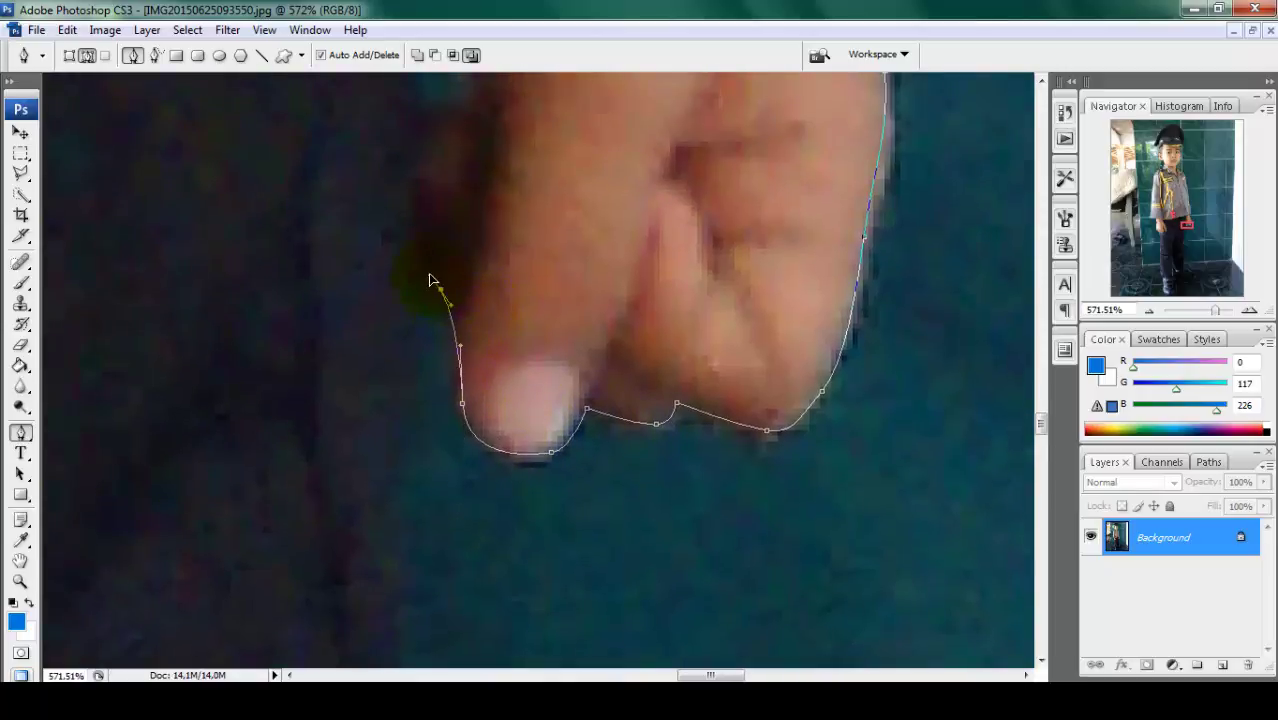
Add a curved anchor along the inner edge of the hand
{"action": "left_click_drag", "start_coordinate": [449, 188], "coordinate": [563, 416]}
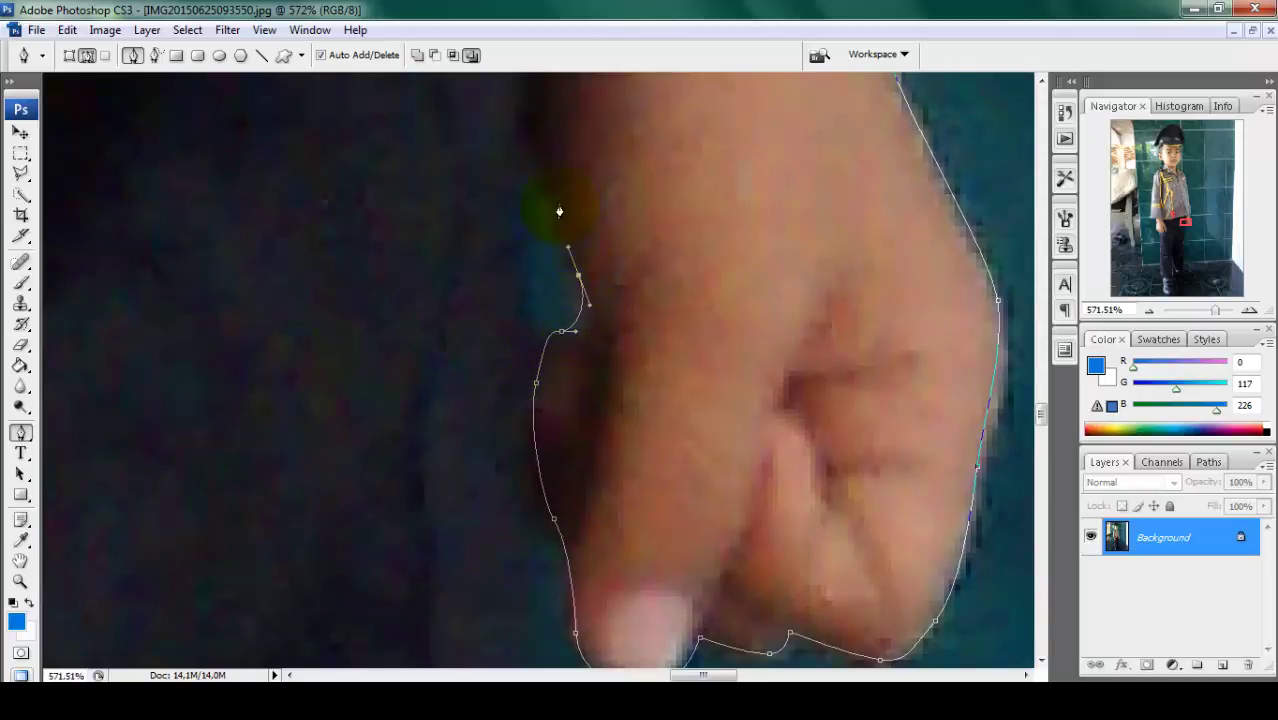
{"action": "scroll", "coordinate": [559, 211], "scroll_direction": "down", "scroll_amount": 2}
{"action": "scroll", "coordinate": [570, 268], "scroll_direction": "down", "scroll_amount": 1}
{"action": "scroll", "coordinate": [575, 272], "scroll_direction": "down", "scroll_amount": 1}
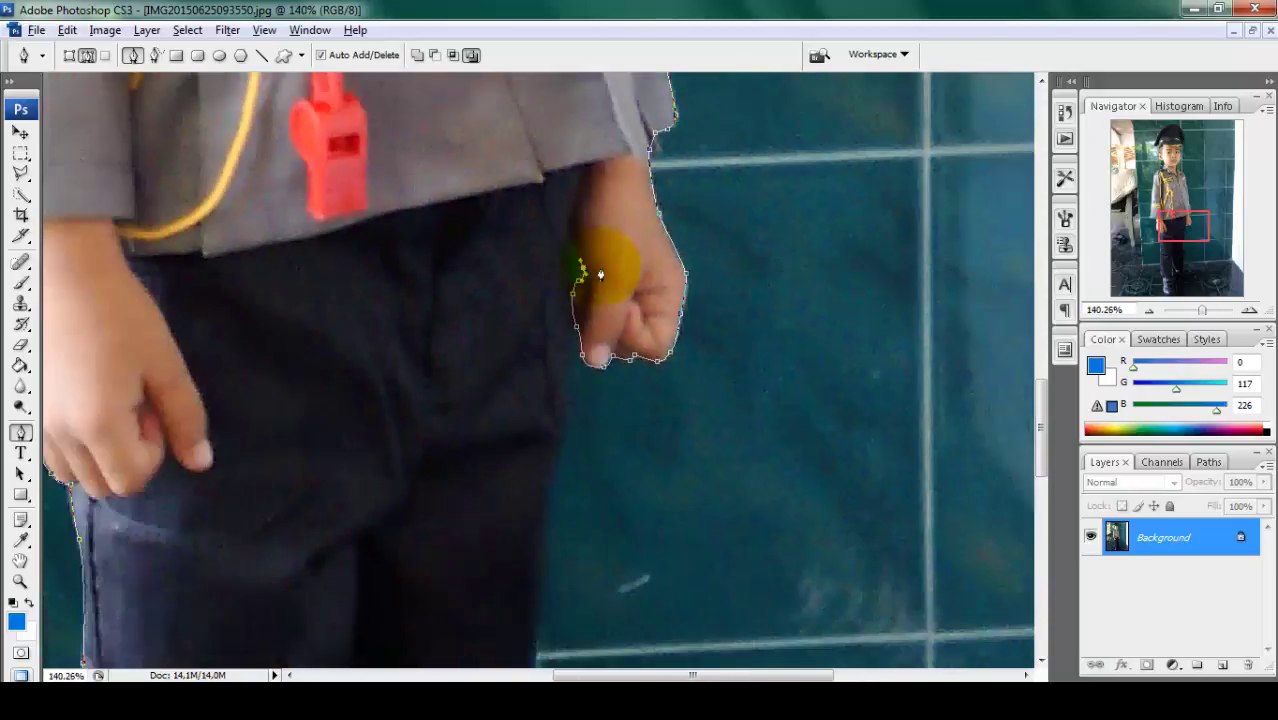
{"action": "scroll", "coordinate": [600, 275], "scroll_direction": "down", "scroll_amount": 1}
{"action": "scroll", "coordinate": [603, 270], "scroll_direction": "down", "scroll_amount": 1}
{"action": "scroll", "coordinate": [610, 272], "scroll_direction": "down", "scroll_amount": 1}
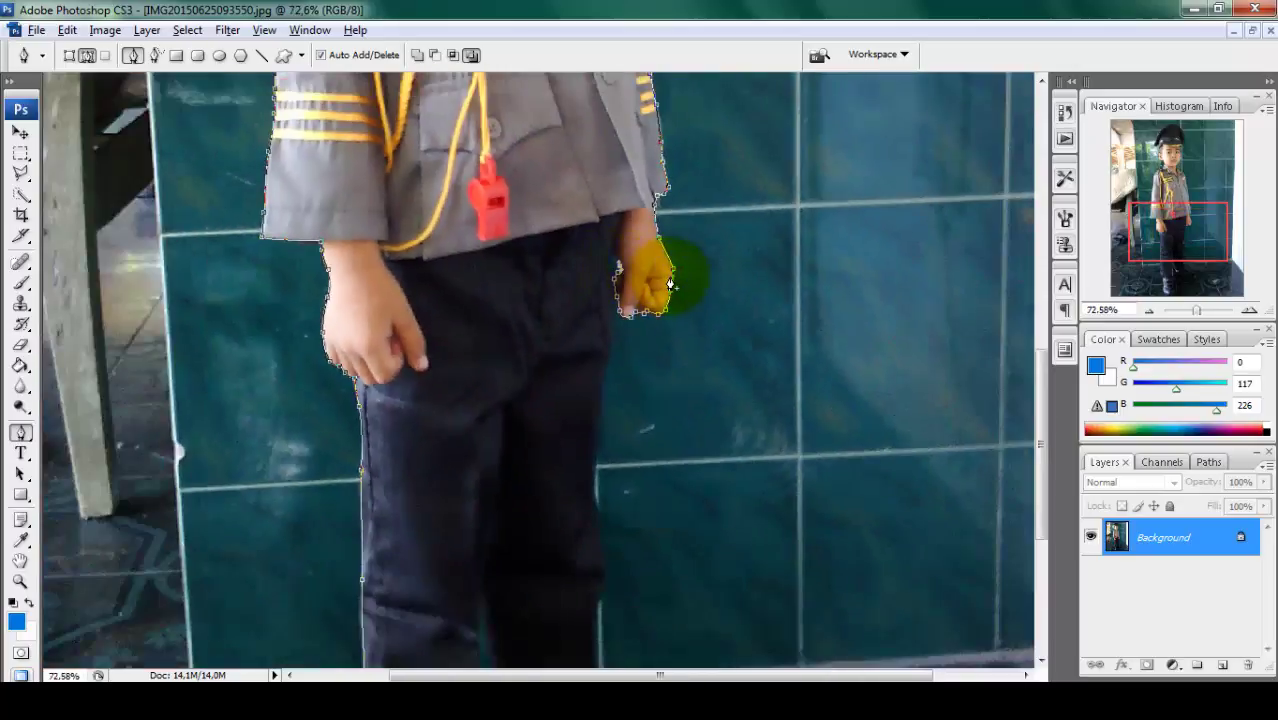
{"action": "scroll", "coordinate": [668, 283], "scroll_direction": "up", "scroll_amount": 1}
{"action": "scroll", "coordinate": [600, 265], "scroll_direction": "up", "scroll_amount": 1}
{"action": "scroll", "coordinate": [575, 255], "scroll_direction": "up", "scroll_amount": 1}
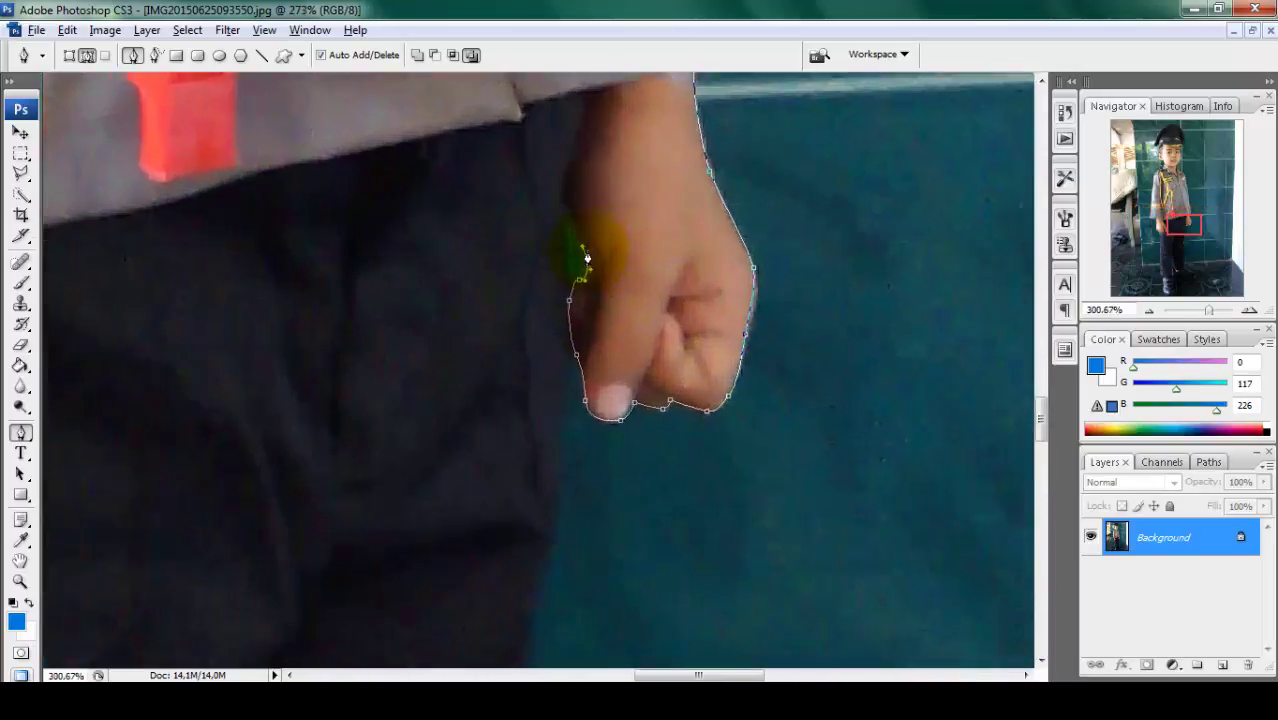
{"action": "scroll", "coordinate": [585, 258], "scroll_direction": "up", "scroll_amount": 1}
{"action": "scroll", "coordinate": [587, 258], "scroll_direction": "down", "scroll_amount": 2}
{"action": "scroll", "coordinate": [575, 245], "scroll_direction": "up", "scroll_amount": 2}
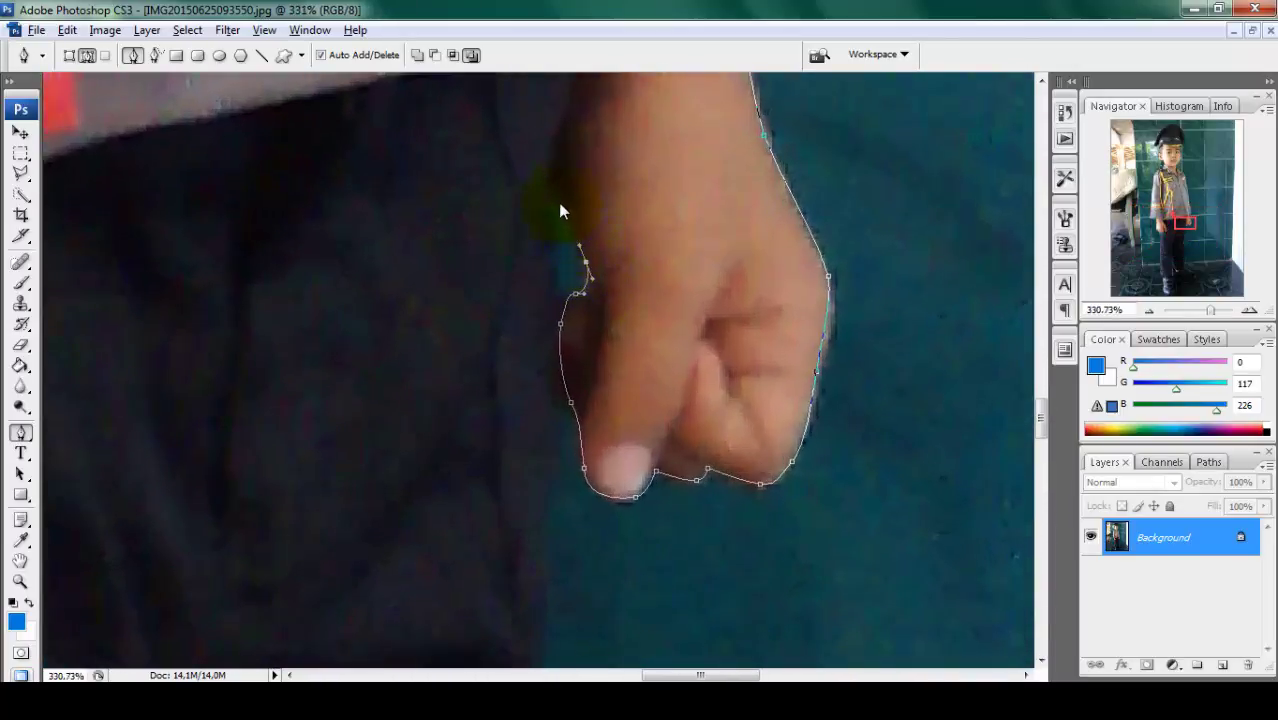
{"action": "left_click_drag", "start_coordinate": [571, 356], "coordinate": [561, 221]}
Add an anchor on the trouser edge just below the hand
{"action": "scroll", "coordinate": [560, 305], "scroll_direction": "down", "scroll_amount": 2}
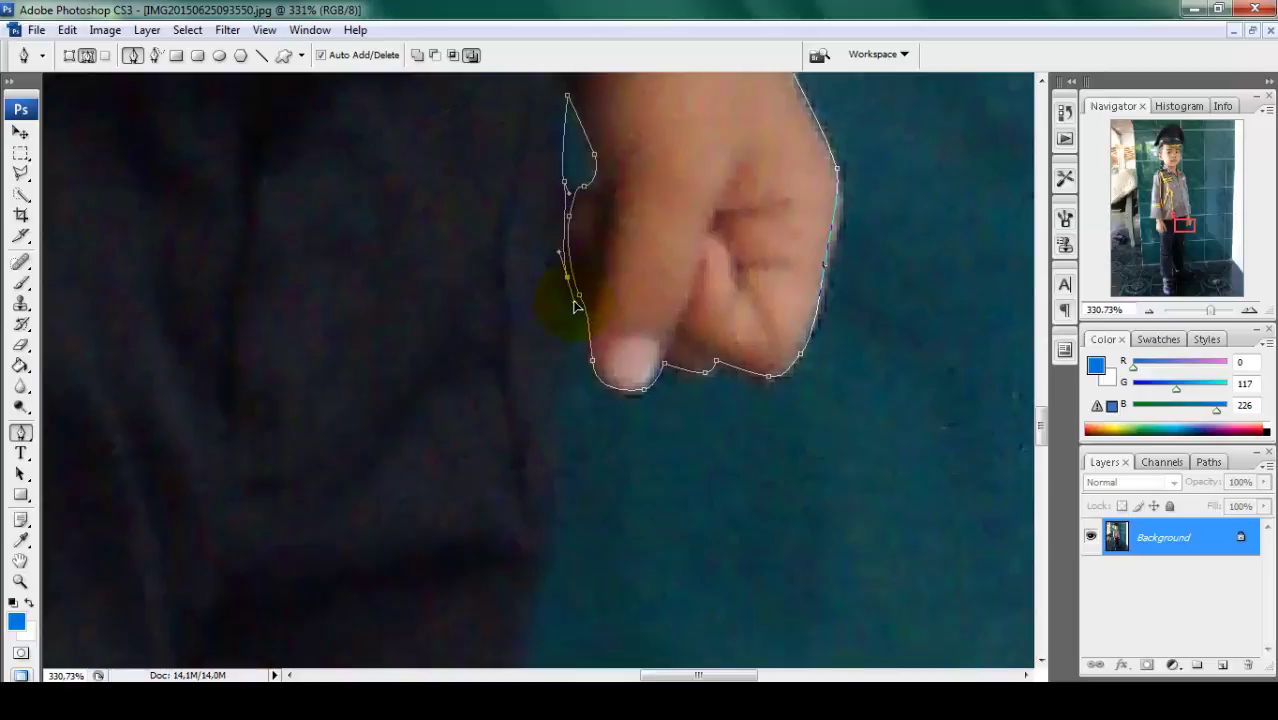
{"action": "scroll", "coordinate": [615, 219], "scroll_direction": "down", "scroll_amount": 3}
{"action": "scroll", "coordinate": [570, 250], "scroll_direction": "down", "scroll_amount": 3}
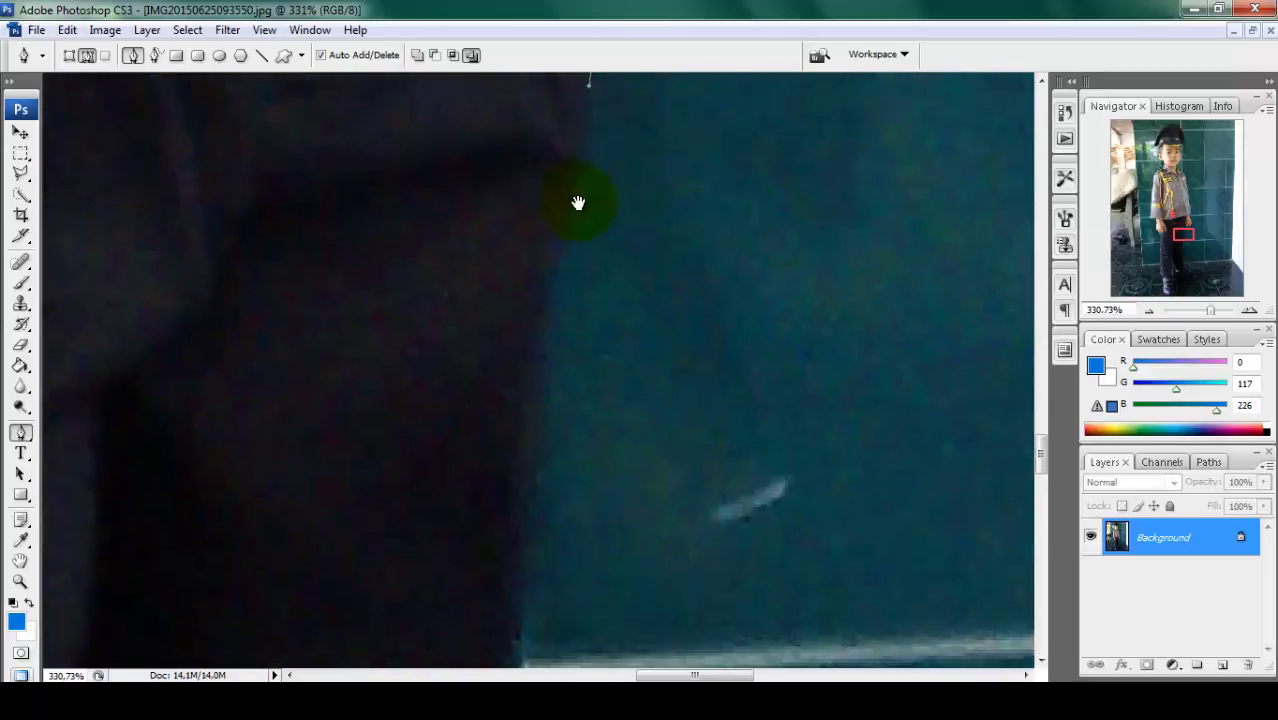
{"action": "left_click", "coordinate": [551, 310]}
{"action": "scroll", "coordinate": [582, 206], "scroll_direction": "down", "scroll_amount": 1}
{"action": "scroll", "coordinate": [552, 314], "scroll_direction": "down", "scroll_amount": 3}
Continue the path down the lower trouser edge past the tile line
{"action": "left_click", "coordinate": [542, 430]}
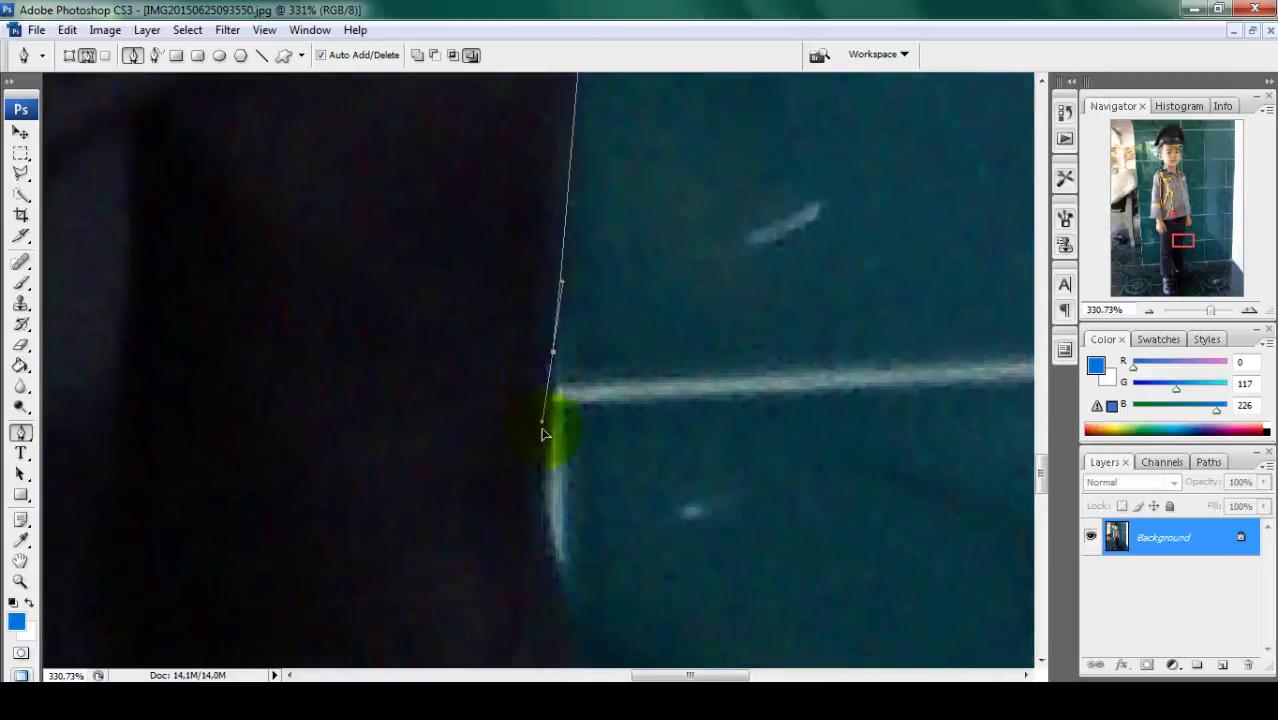
{"action": "scroll", "coordinate": [576, 462], "scroll_direction": "down", "scroll_amount": 6}
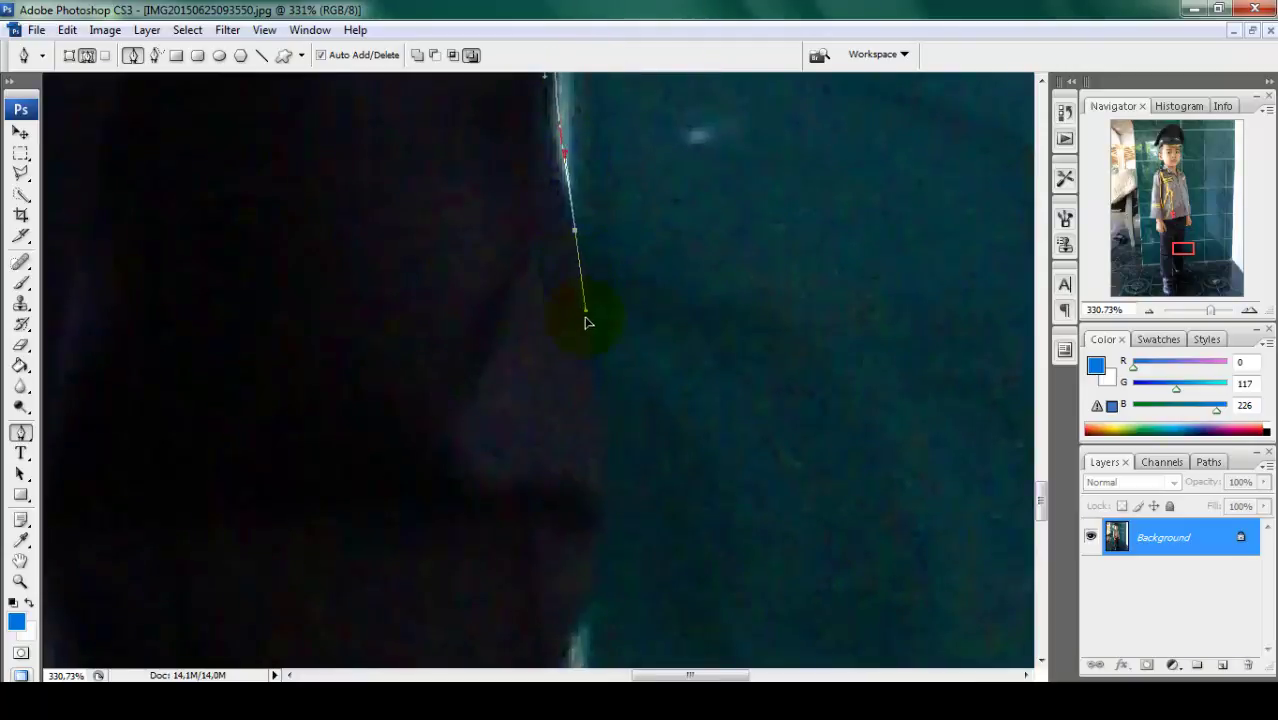
{"action": "left_click_drag", "start_coordinate": [610, 328], "coordinate": [639, 126]}
{"action": "mouse_move", "coordinate": [628, 400]}
{"action": "left_mouse_down"}
{"action": "mouse_move", "coordinate": [705, 277]}
{"action": "mouse_move", "coordinate": [662, 236]}
{"action": "left_mouse_up"}
{"action": "left_click_drag", "start_coordinate": [627, 298], "coordinate": [657, 85]}
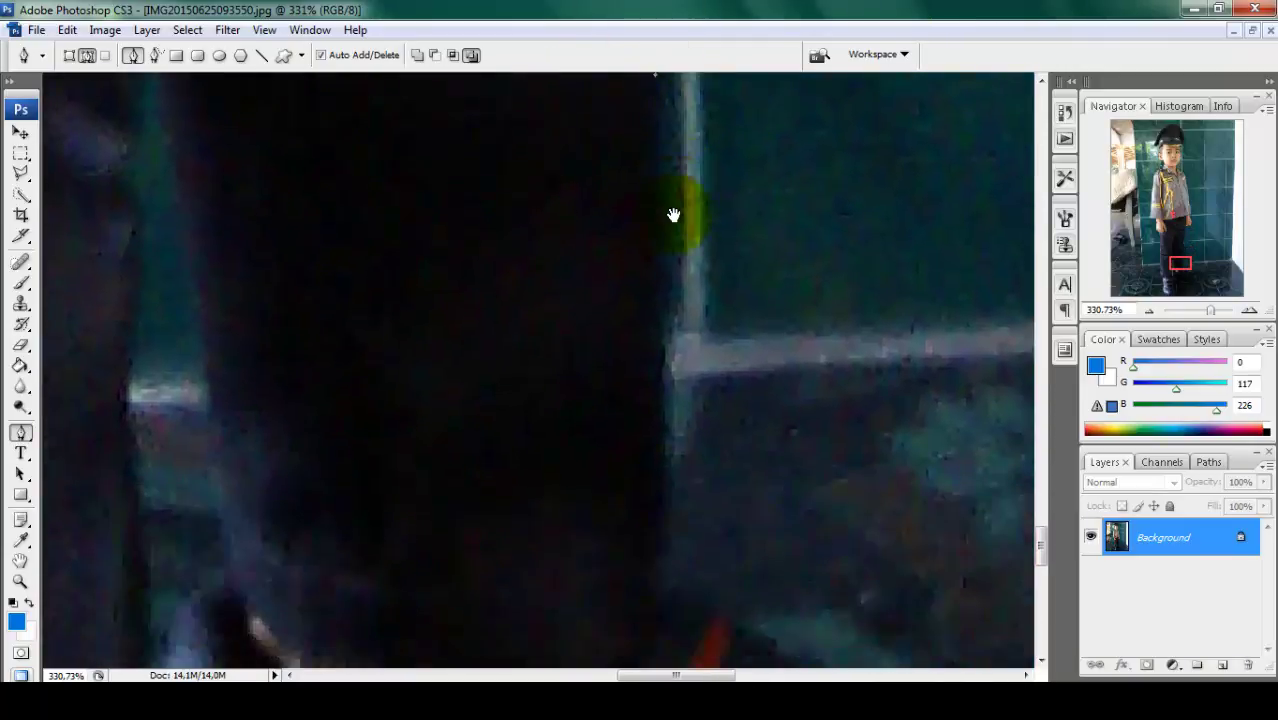
{"action": "left_click", "coordinate": [663, 362]}
Curve the path along the black shoe's top and around its toe
{"action": "left_click_drag", "start_coordinate": [690, 457], "coordinate": [542, 188]}
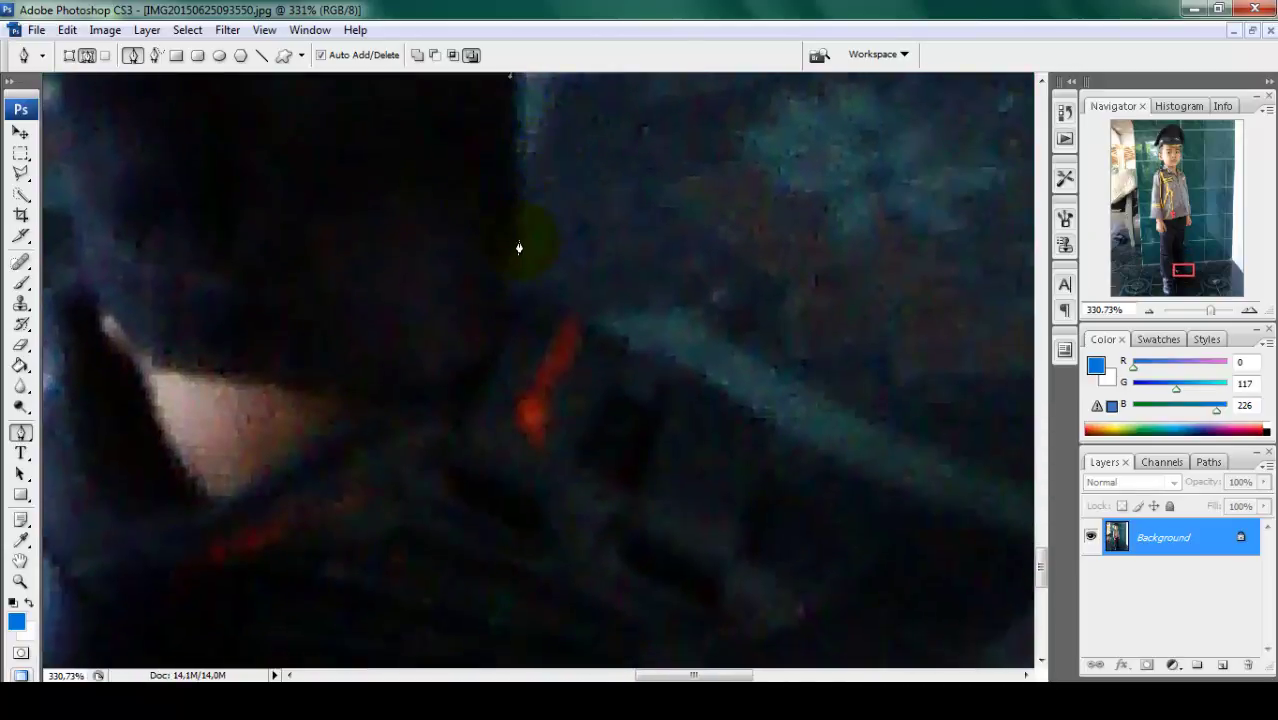
{"action": "left_click_drag", "start_coordinate": [679, 303], "coordinate": [498, 169]}
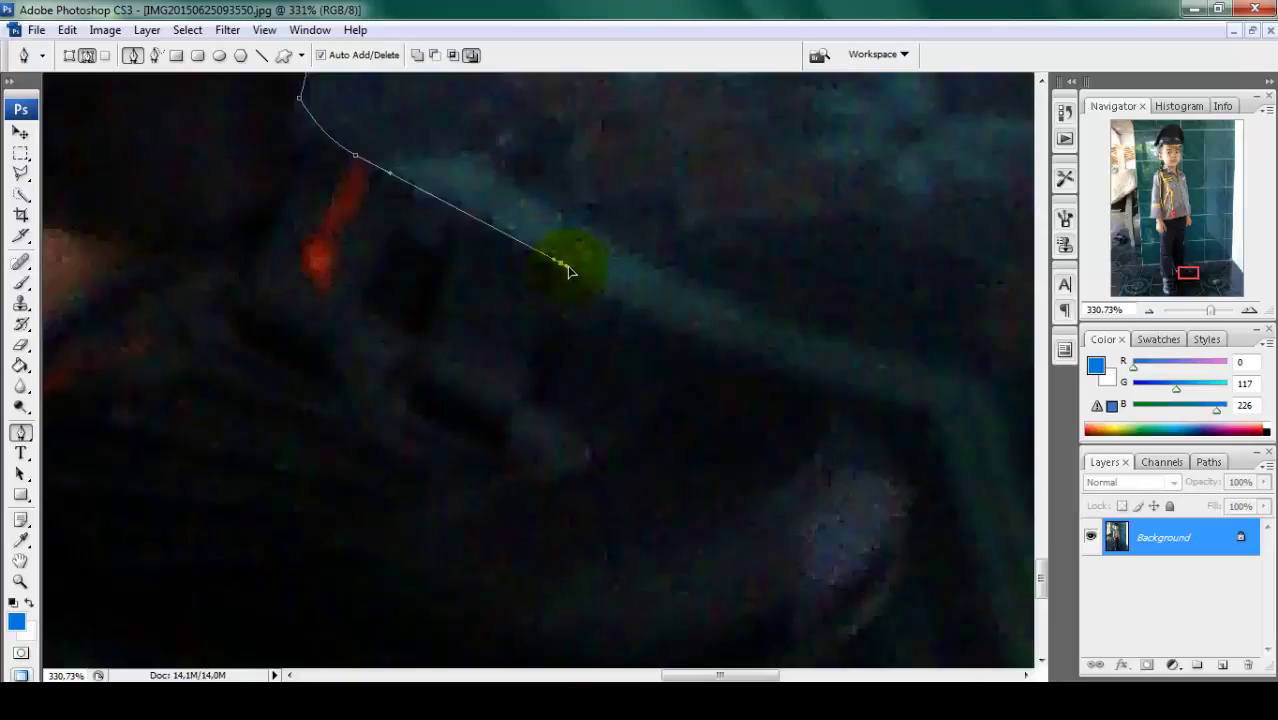
{"action": "left_click_drag", "start_coordinate": [560, 262], "coordinate": [600, 297]}
{"action": "mouse_move", "coordinate": [800, 350]}
{"action": "left_mouse_down"}
{"action": "mouse_move", "coordinate": [637, 200]}
{"action": "mouse_move", "coordinate": [678, 276]}
{"action": "left_mouse_up"}
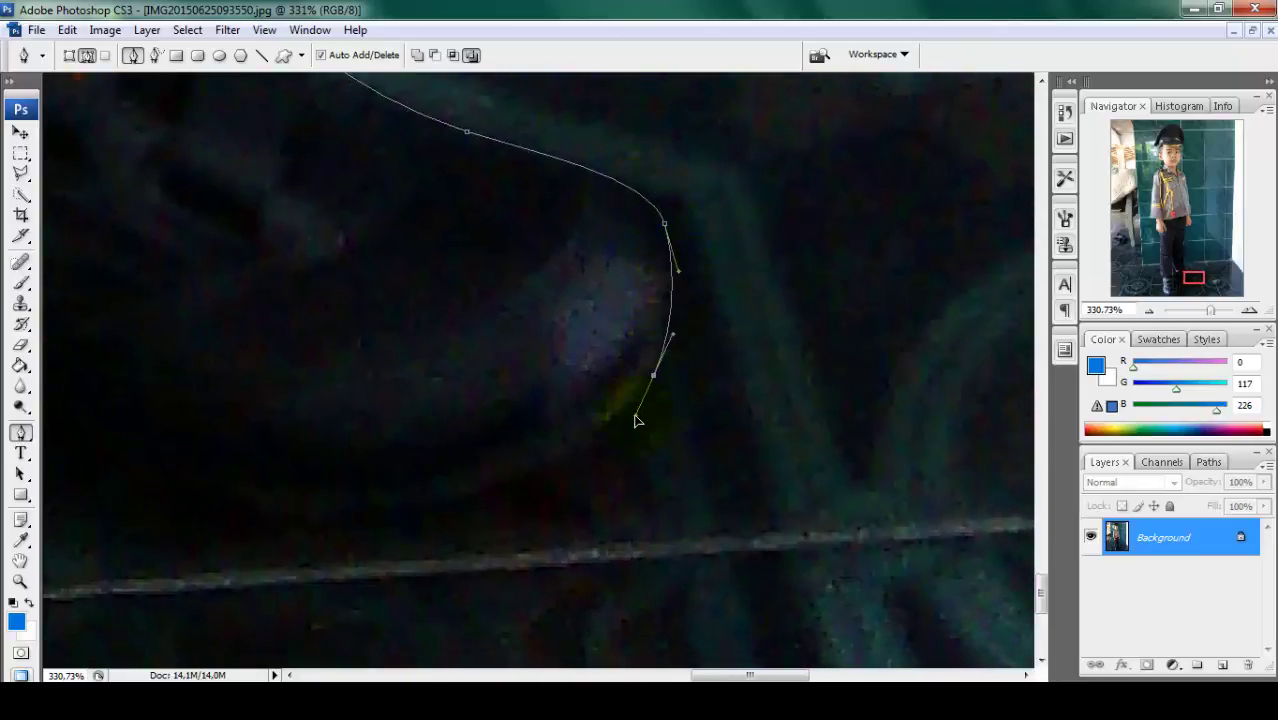
{"action": "left_click_drag", "start_coordinate": [641, 425], "coordinate": [608, 460]}
{"action": "left_click_drag", "start_coordinate": [511, 506], "coordinate": [776, 411]}
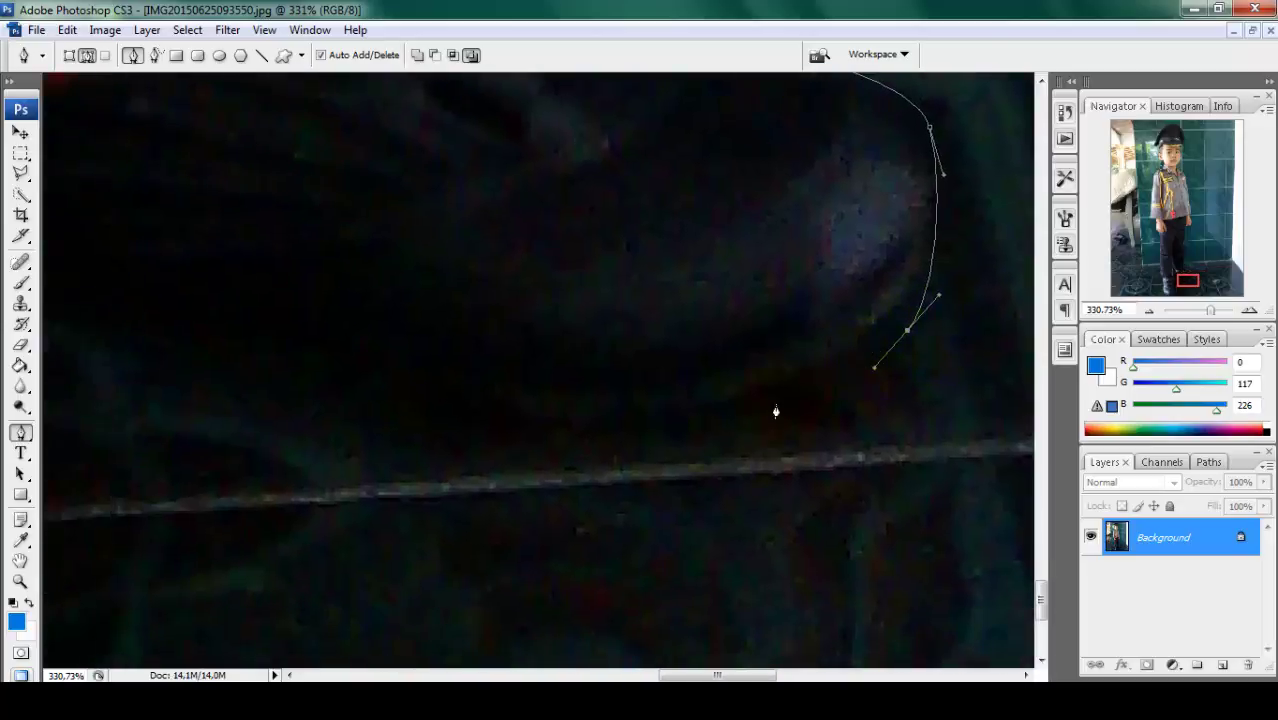
{"action": "key", "text": "ctrl+minus"}
{"action": "left_click_drag", "start_coordinate": [699, 413], "coordinate": [755, 265]}
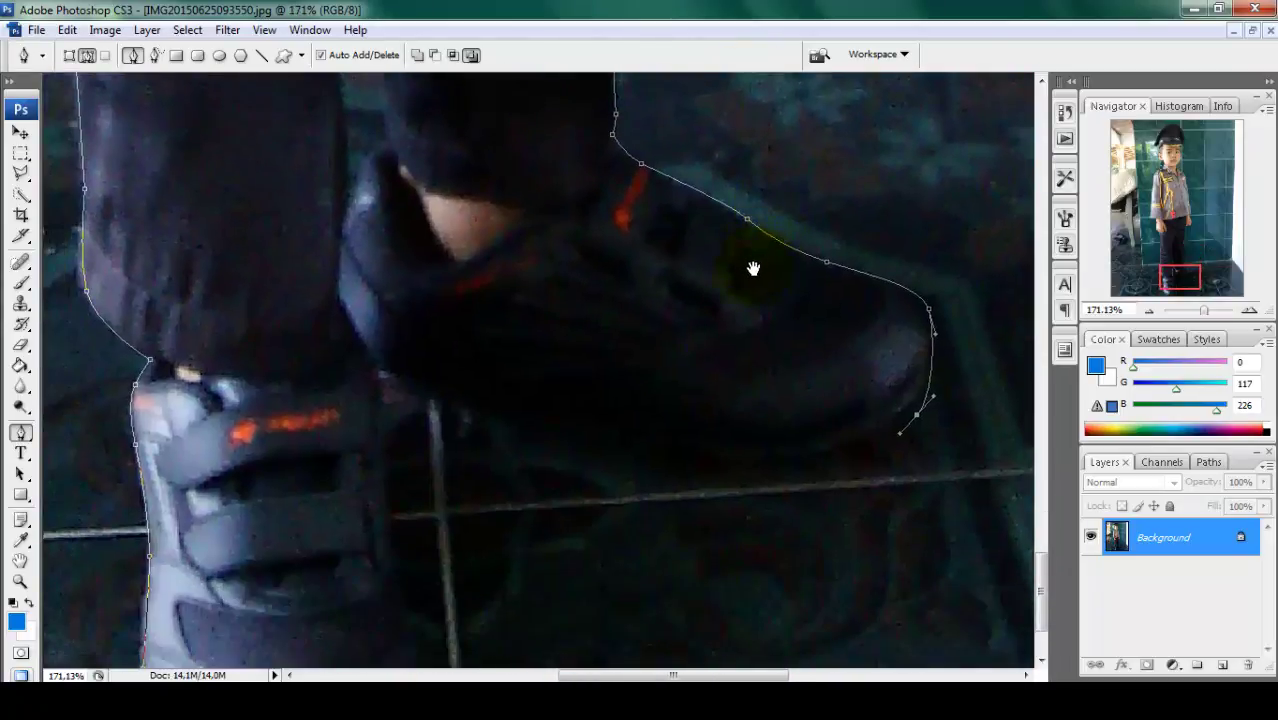
{"action": "left_click_drag", "start_coordinate": [712, 460], "coordinate": [677, 455]}
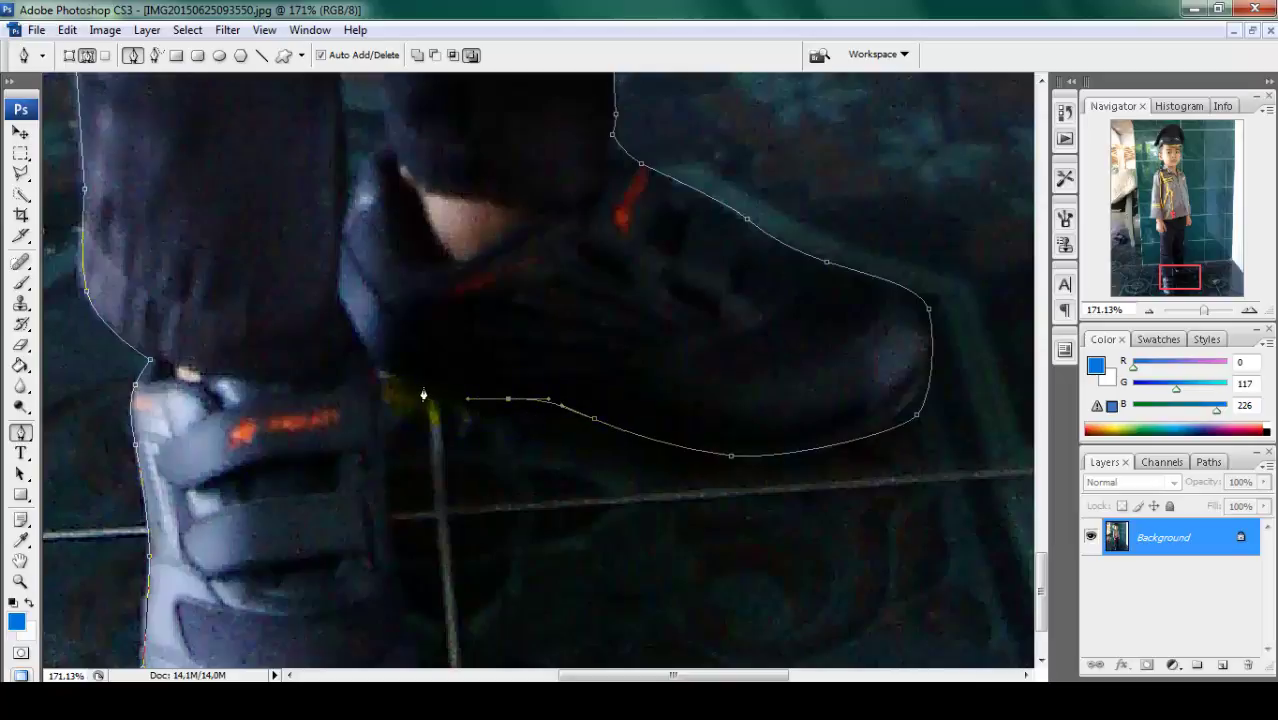
Finish the path along the grey shoe's sole and left edge
{"action": "left_click_drag", "start_coordinate": [440, 440], "coordinate": [465, 260]}
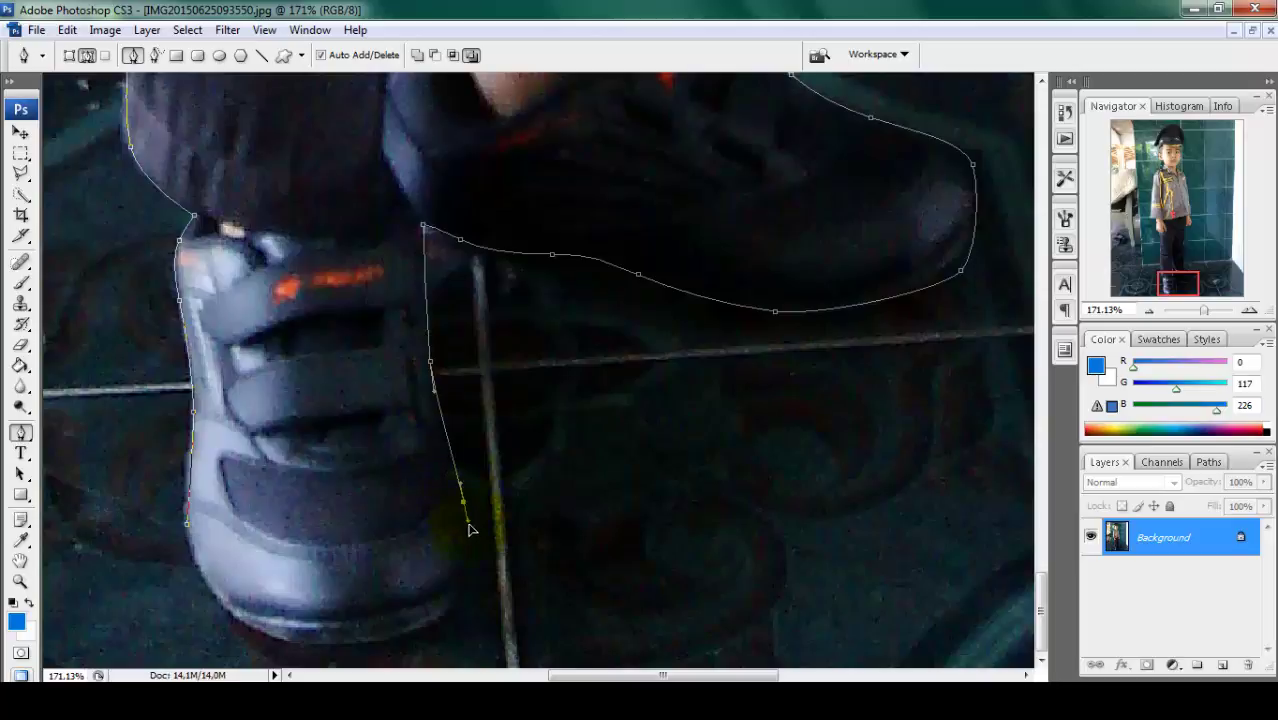
{"action": "left_click_drag", "start_coordinate": [487, 560], "coordinate": [530, 573]}
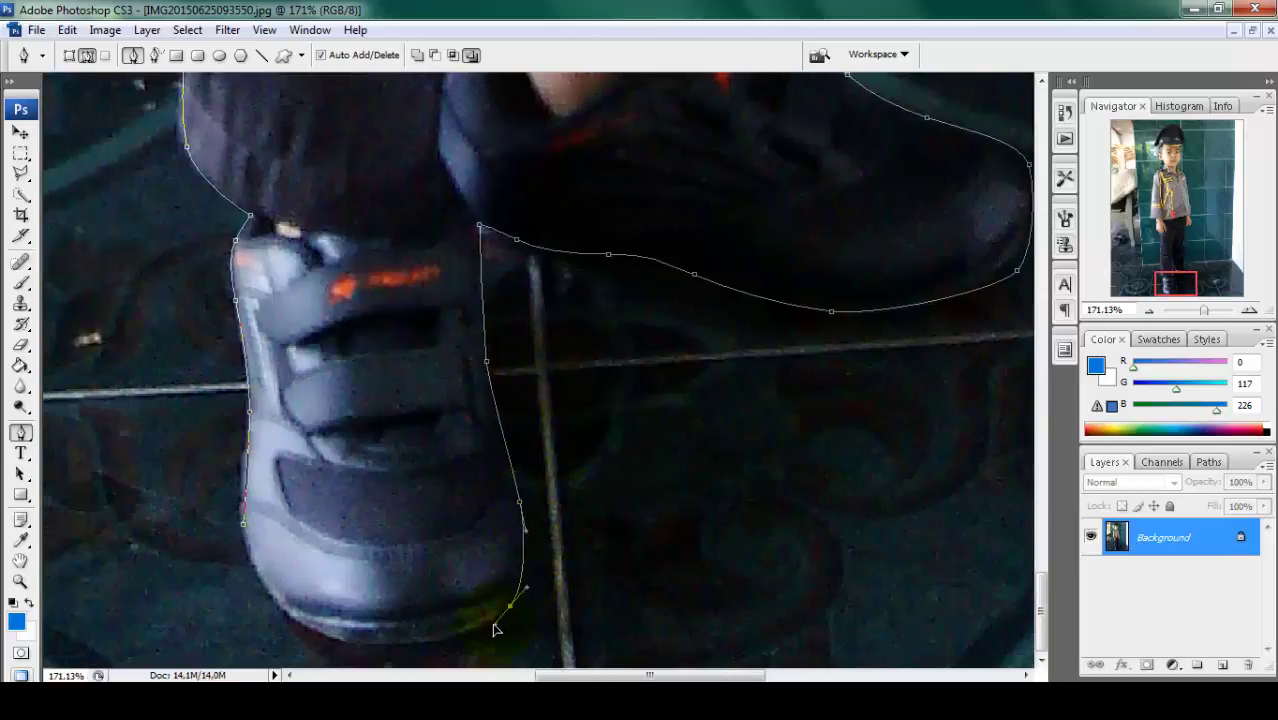
{"action": "left_click_drag", "start_coordinate": [379, 640], "coordinate": [297, 621]}
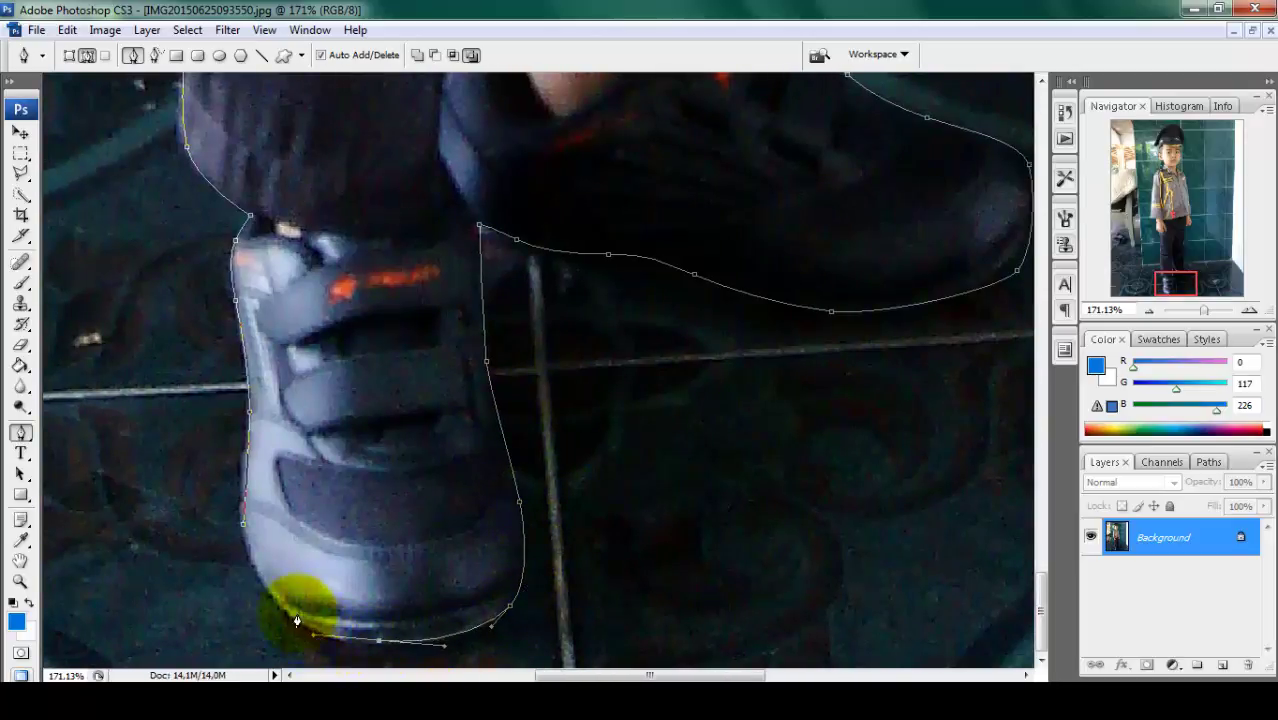
{"action": "left_click_drag", "start_coordinate": [258, 578], "coordinate": [241, 540]}
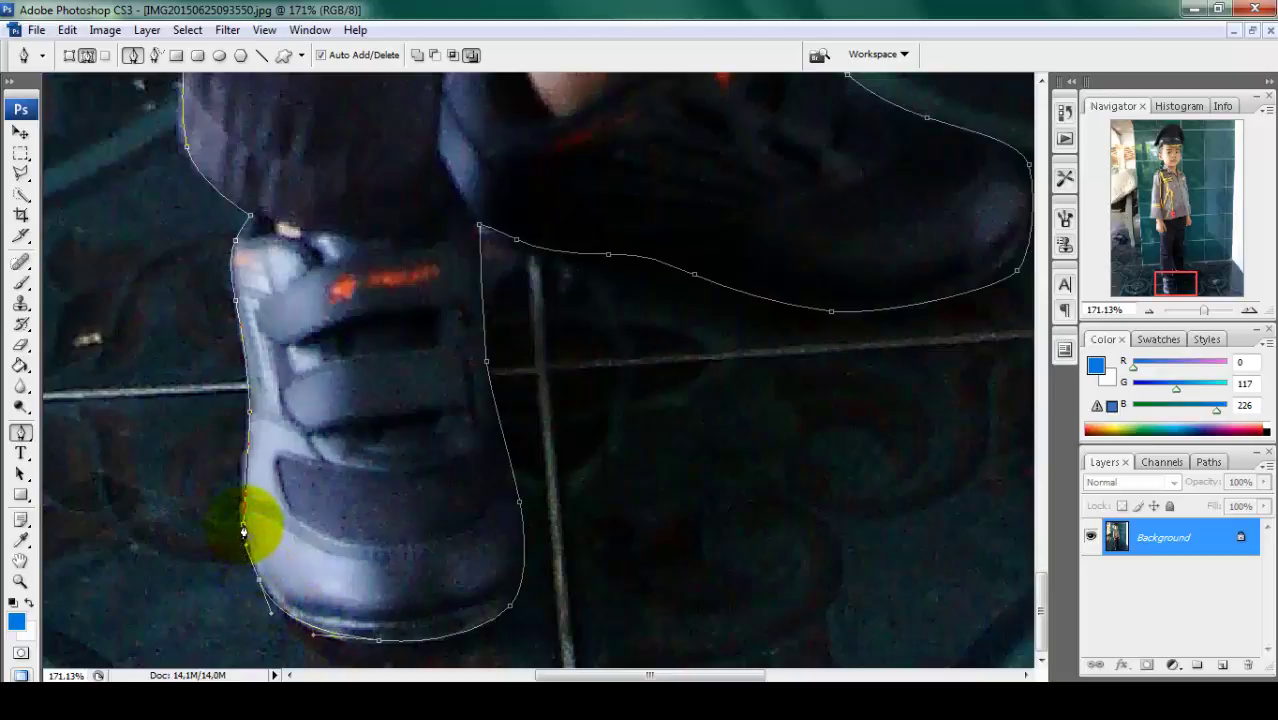
{"action": "right_click", "coordinate": [408, 284]}
Convert the finished outline path into a selection
{"action": "left_click", "coordinate": [491, 371]}
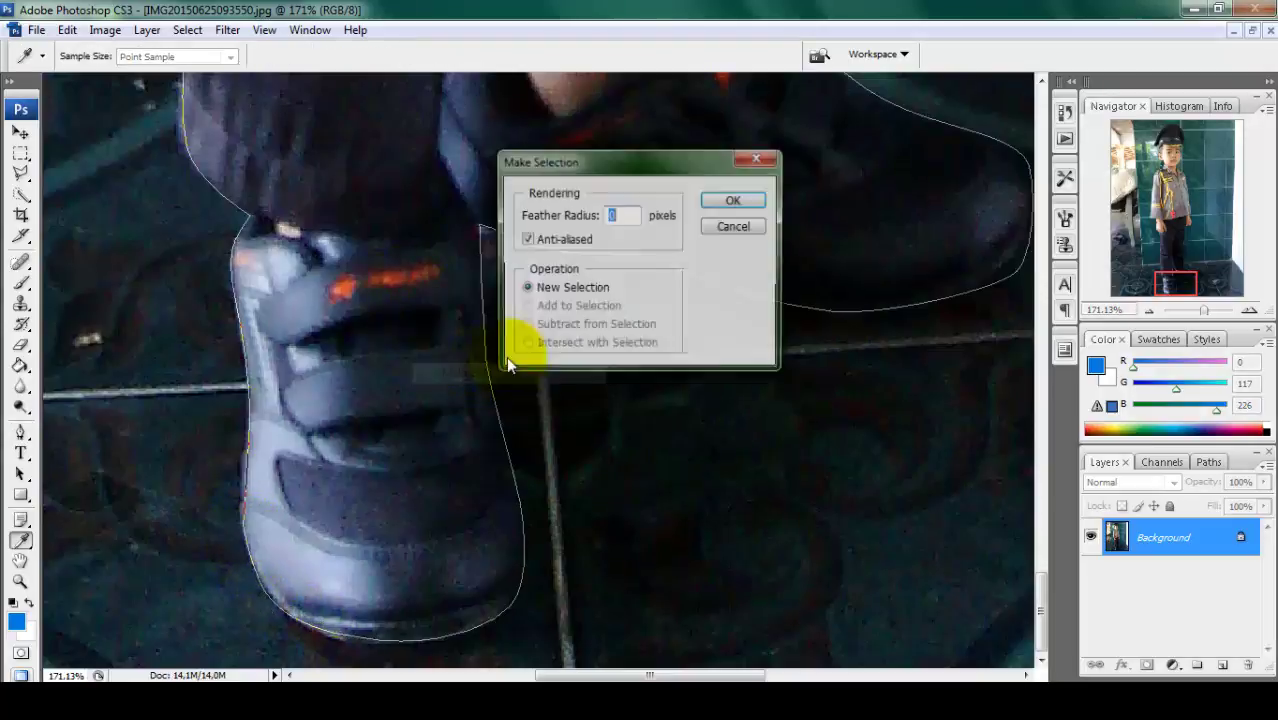
{"action": "left_click", "coordinate": [735, 200]}
{"action": "scroll", "coordinate": [608, 217], "scroll_direction": "down", "scroll_amount": 2}
{"action": "scroll", "coordinate": [634, 266], "scroll_direction": "down", "scroll_amount": 4}
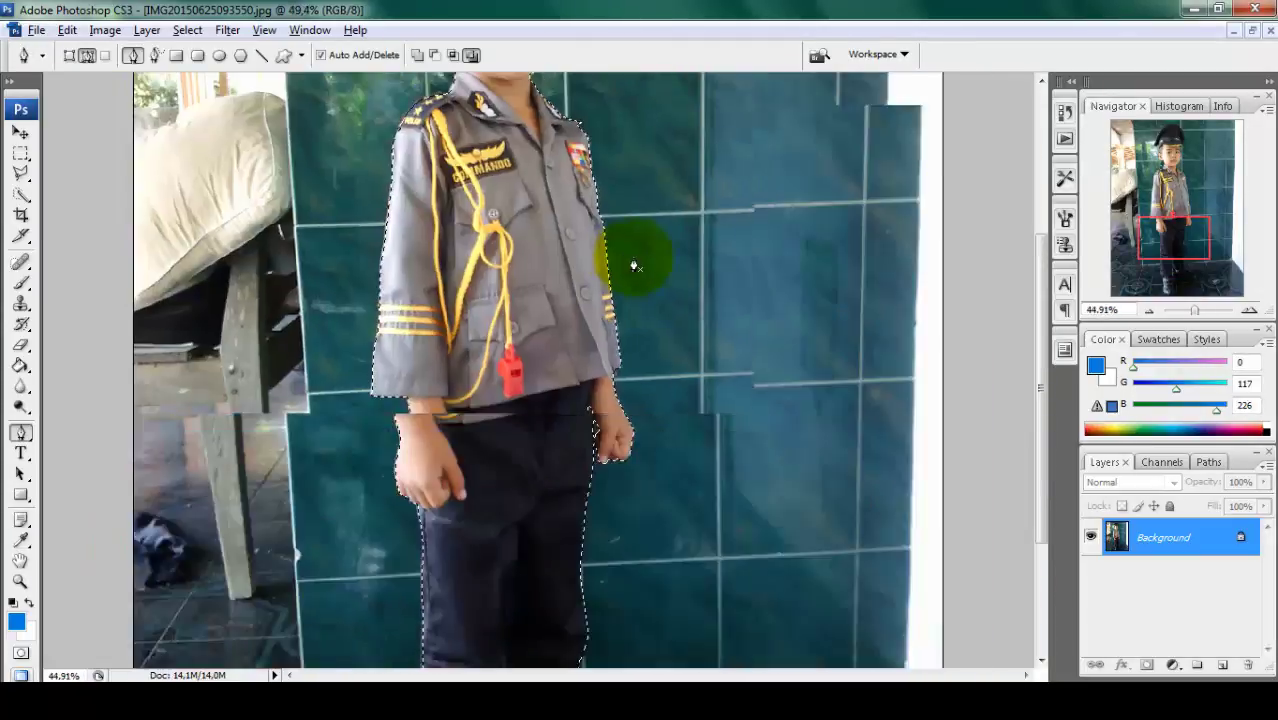
{"action": "scroll", "coordinate": [630, 264], "scroll_direction": "down", "scroll_amount": 3}
{"action": "scroll", "coordinate": [640, 200], "scroll_direction": "up", "scroll_amount": 2}
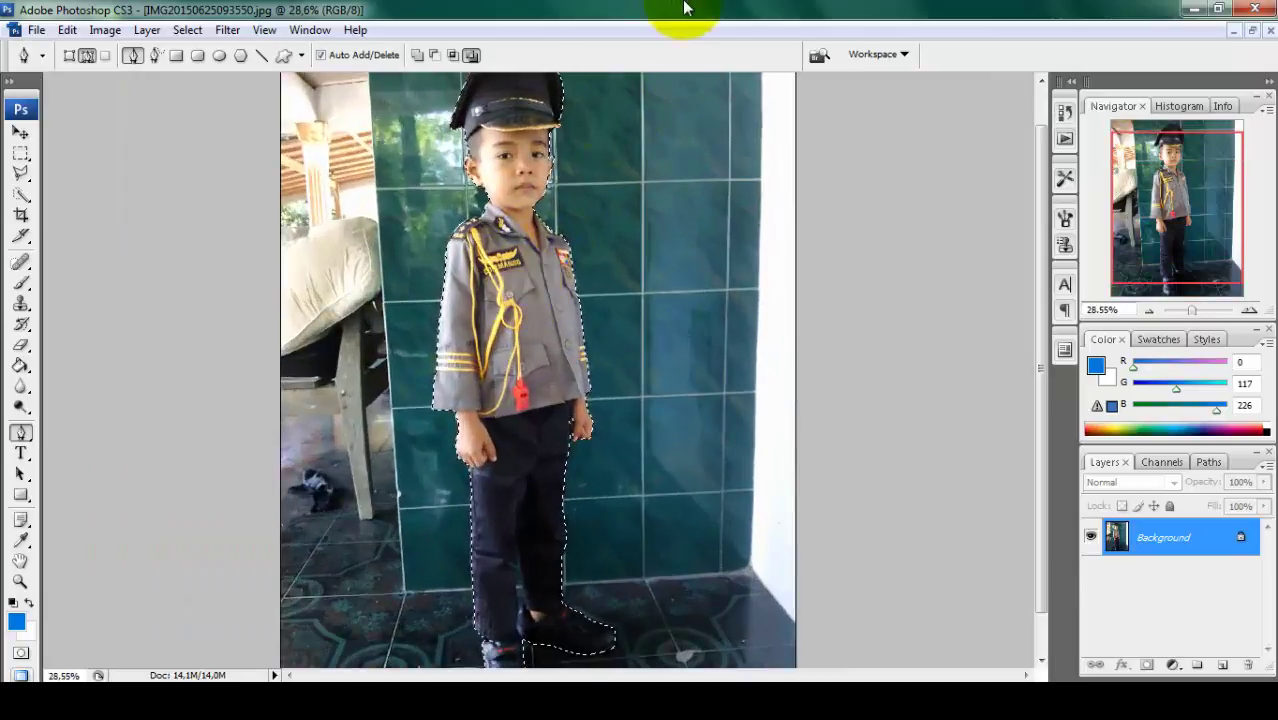
Copy the boy to Layer 1, put a new empty Layer 2 below it, and hide Background
{"action": "key", "text": "ctrl+j"}
{"action": "left_click", "coordinate": [1220, 667]}
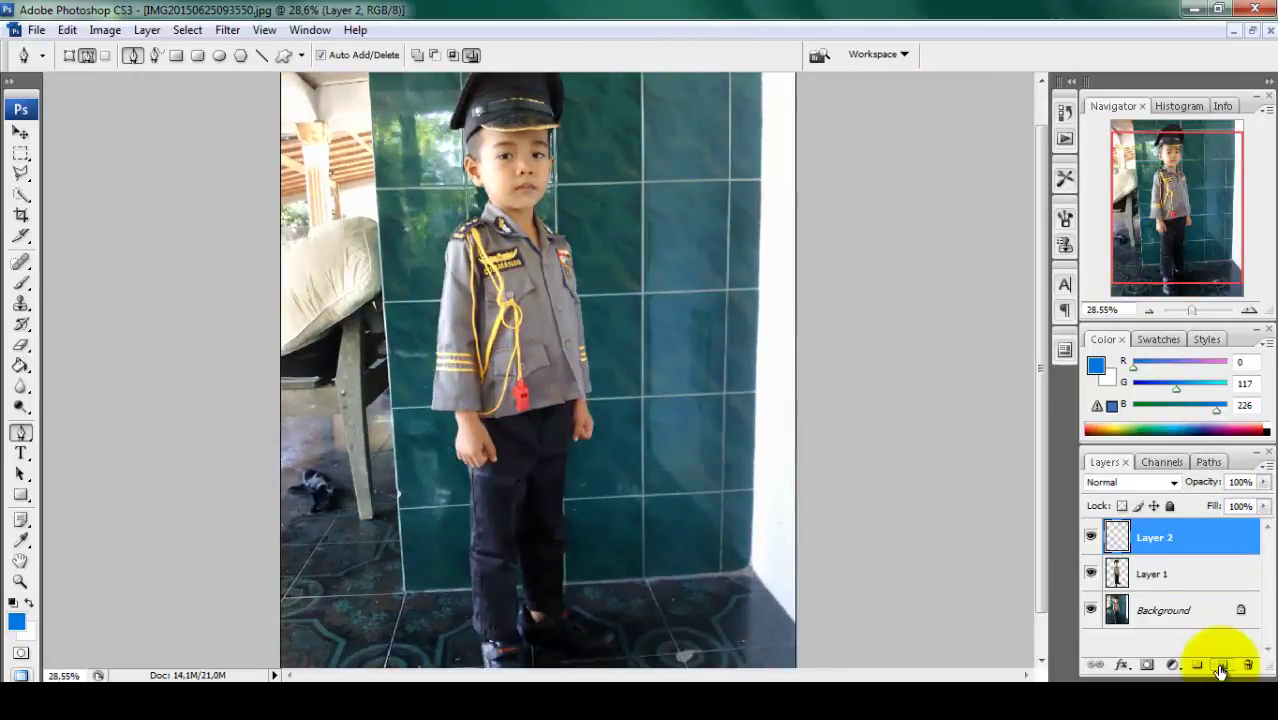
{"action": "left_click_drag", "start_coordinate": [1160, 537], "coordinate": [1160, 592]}
{"action": "left_click", "coordinate": [1090, 610]}
{"action": "scroll", "coordinate": [416, 462], "scroll_direction": "down", "scroll_amount": 1}
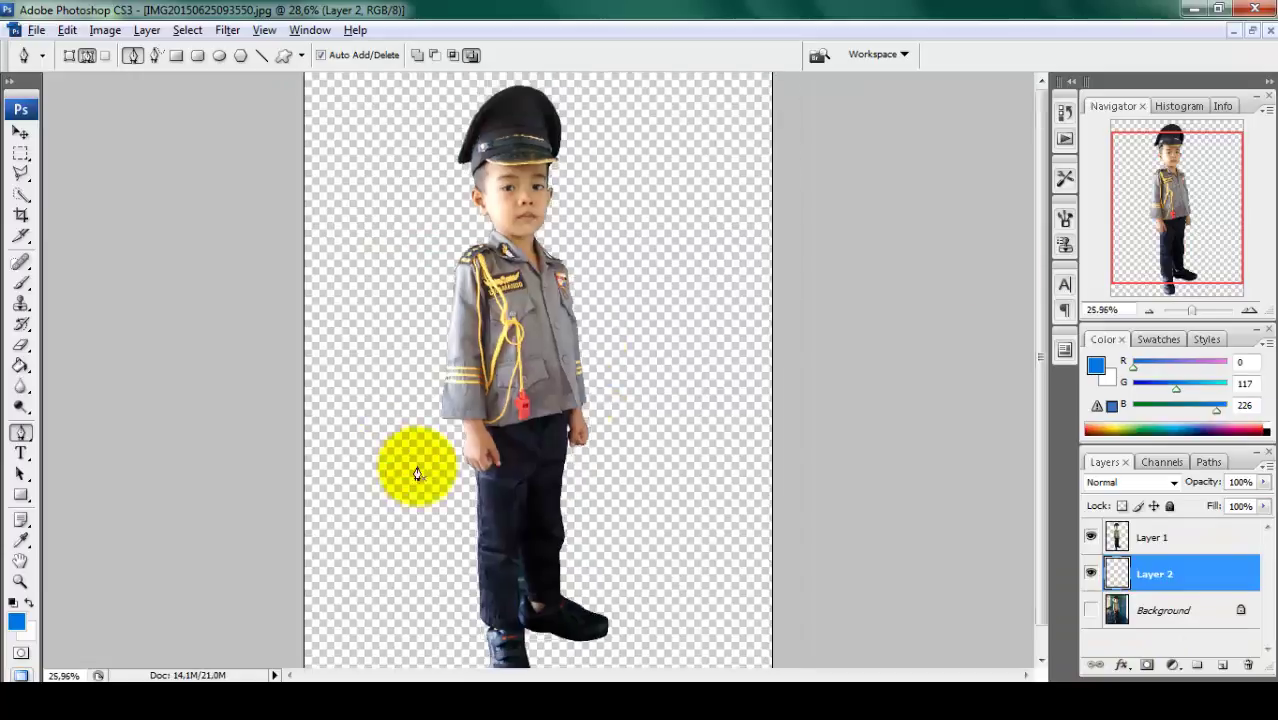
{"action": "scroll", "coordinate": [513, 522], "scroll_direction": "down", "scroll_amount": 1}
{"action": "scroll", "coordinate": [513, 522], "scroll_direction": "up", "scroll_amount": 2}
{"action": "scroll", "coordinate": [570, 542], "scroll_direction": "up", "scroll_amount": 2}
{"action": "scroll", "coordinate": [570, 185], "scroll_direction": "up", "scroll_amount": 1}
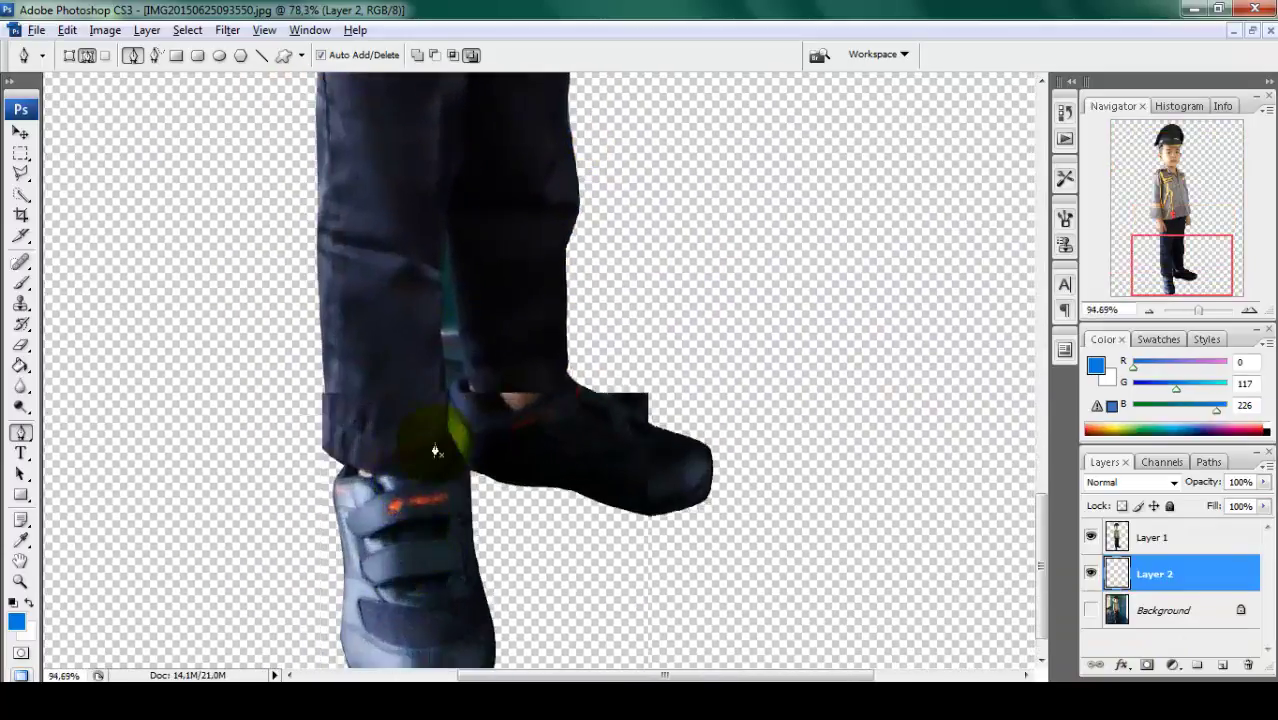
{"action": "scroll", "coordinate": [428, 428], "scroll_direction": "up", "scroll_amount": 2}
{"action": "scroll", "coordinate": [499, 245], "scroll_direction": "up", "scroll_amount": 3}
Start a pen path along the leftover teal tile strip beside the ankle
{"action": "left_click", "coordinate": [21, 173]}
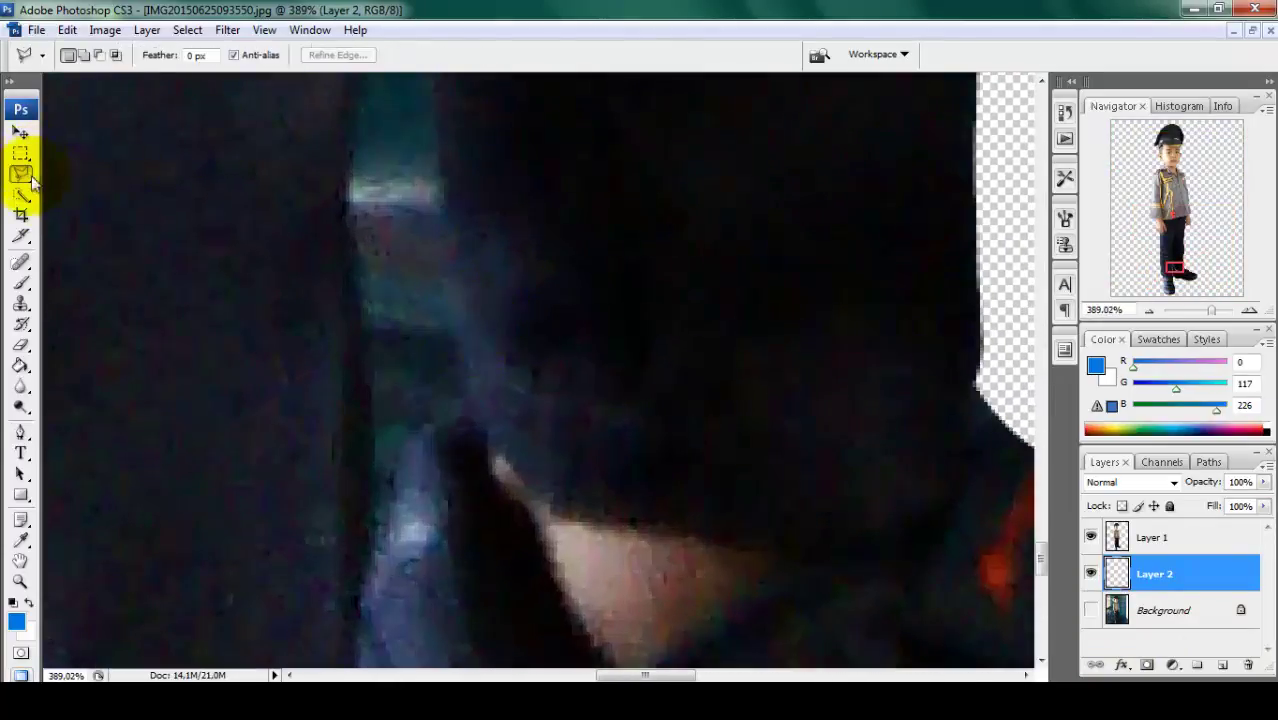
{"action": "left_click", "coordinate": [21, 432]}
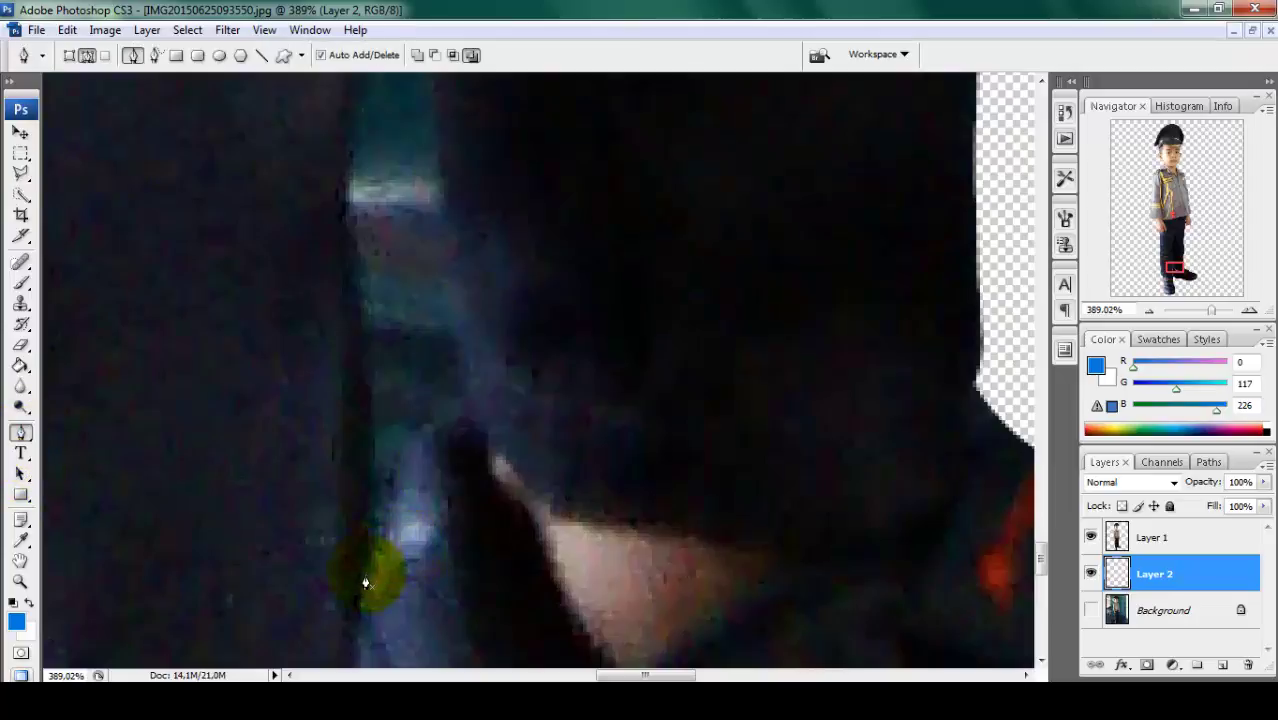
{"action": "left_click", "coordinate": [349, 176]}
{"action": "left_click_drag", "start_coordinate": [362, 188], "coordinate": [404, 414]}
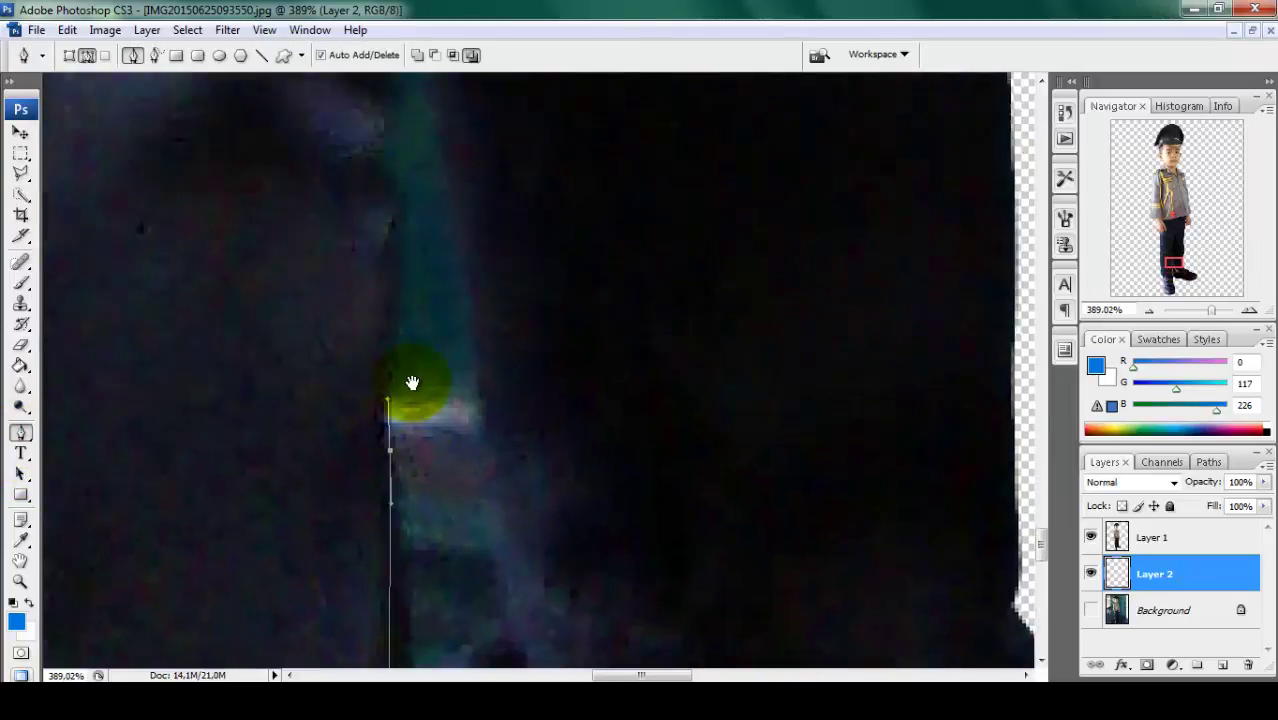
{"action": "left_click", "coordinate": [387, 147]}
{"action": "left_click_drag", "start_coordinate": [420, 136], "coordinate": [448, 262]}
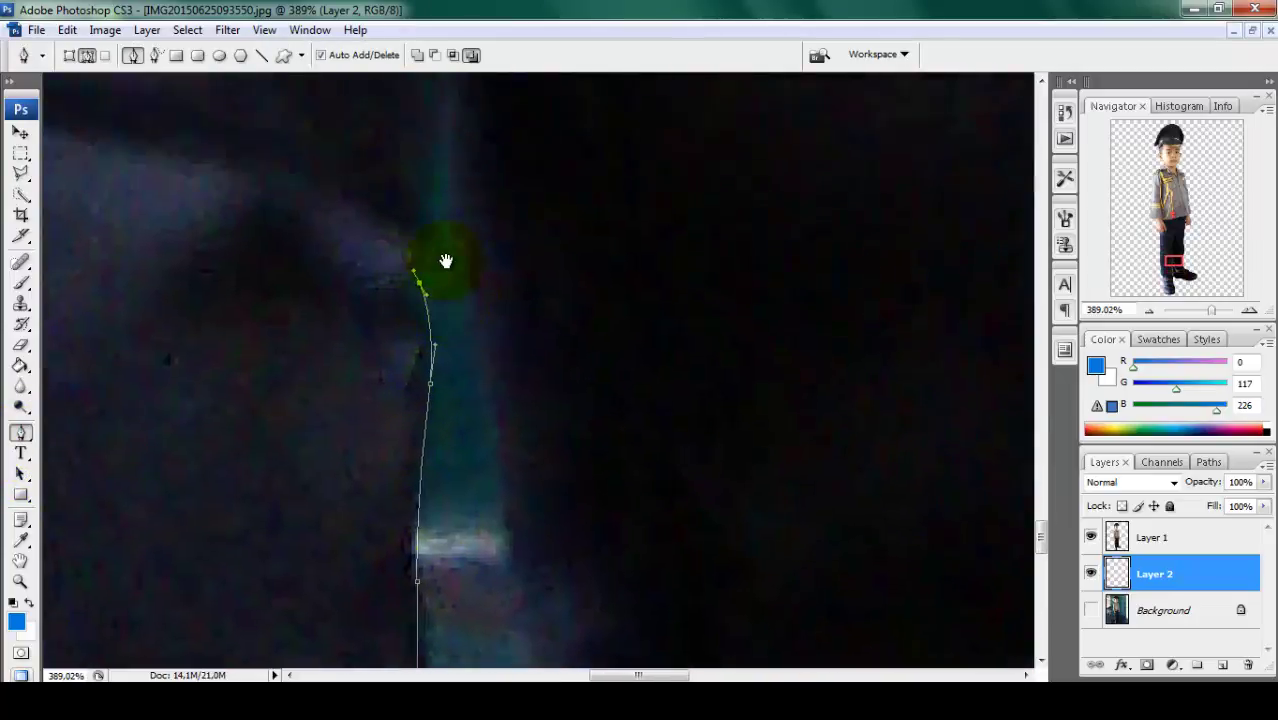
{"action": "key", "text": "ctrl+z"}
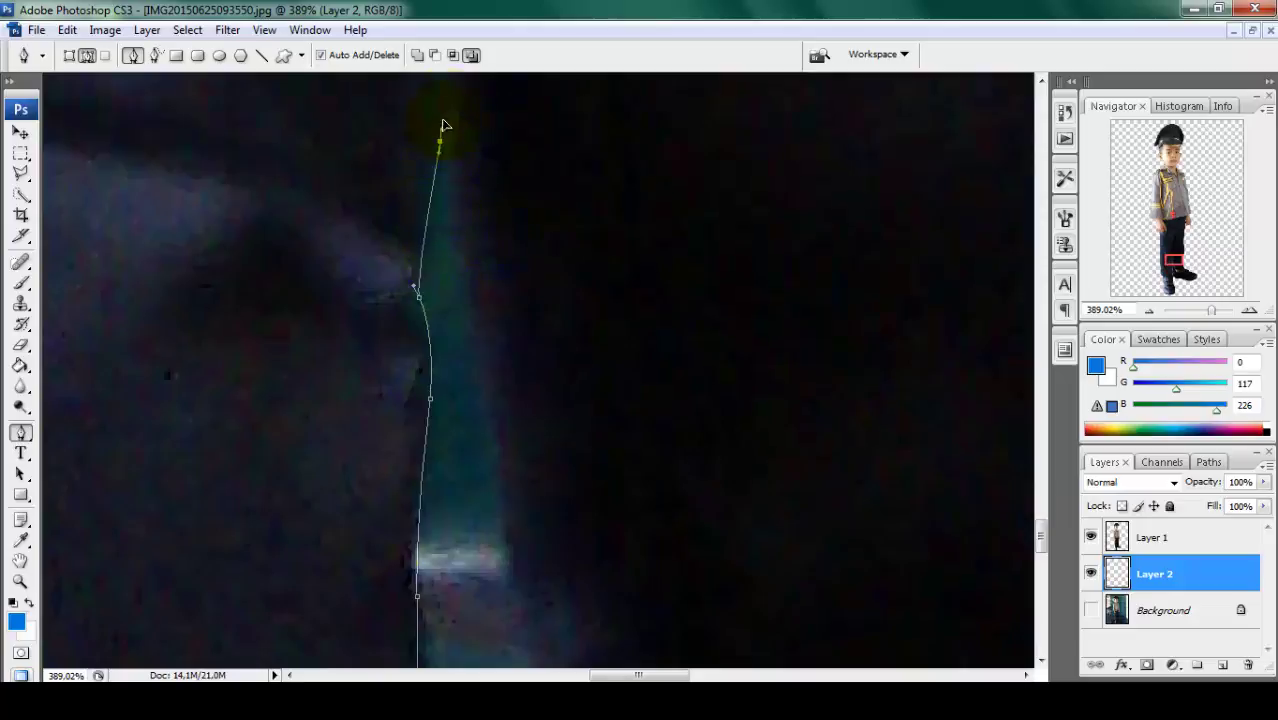
{"action": "left_click", "coordinate": [446, 78]}
{"action": "mouse_move", "coordinate": [446, 78]}
{"action": "left_mouse_down"}
{"action": "mouse_move", "coordinate": [499, 362]}
{"action": "mouse_move", "coordinate": [435, 214]}
{"action": "left_mouse_up"}
{"action": "left_click_drag", "start_coordinate": [417, 327], "coordinate": [428, 387]}
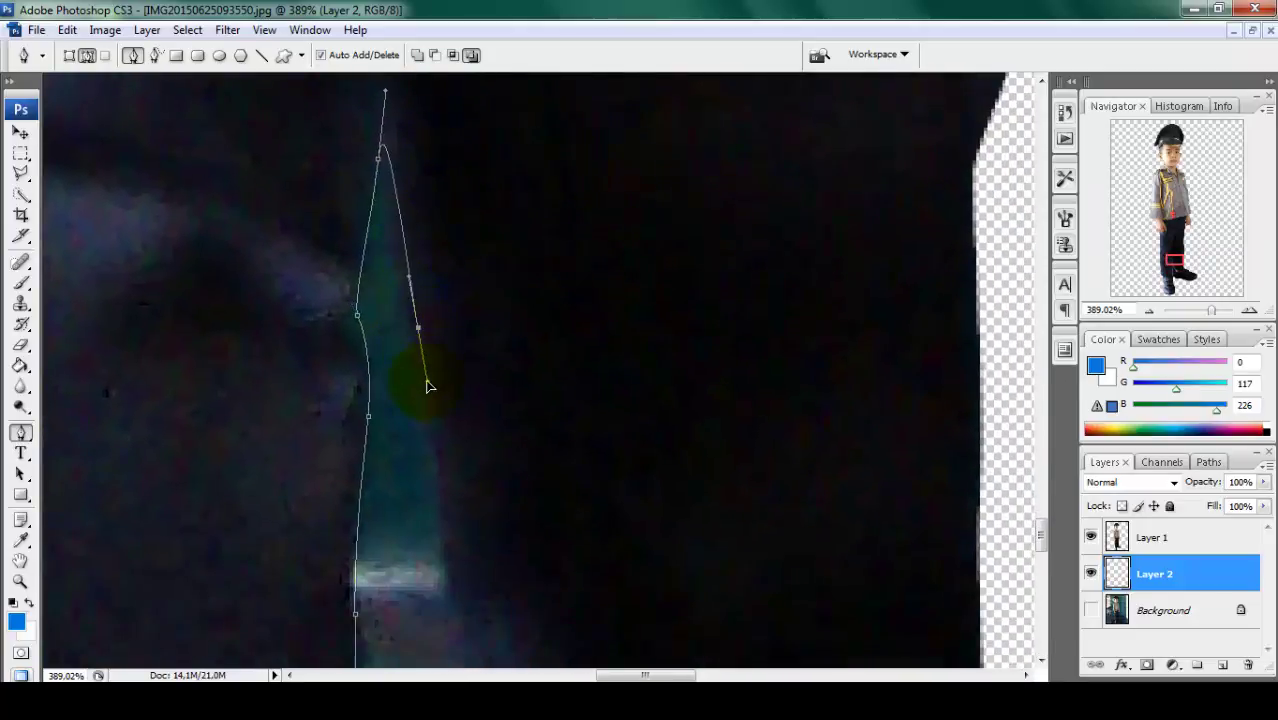
Fix the misplaced point and close the path around the strip along the shoe top
{"action": "key", "text": "ctrl+z"}
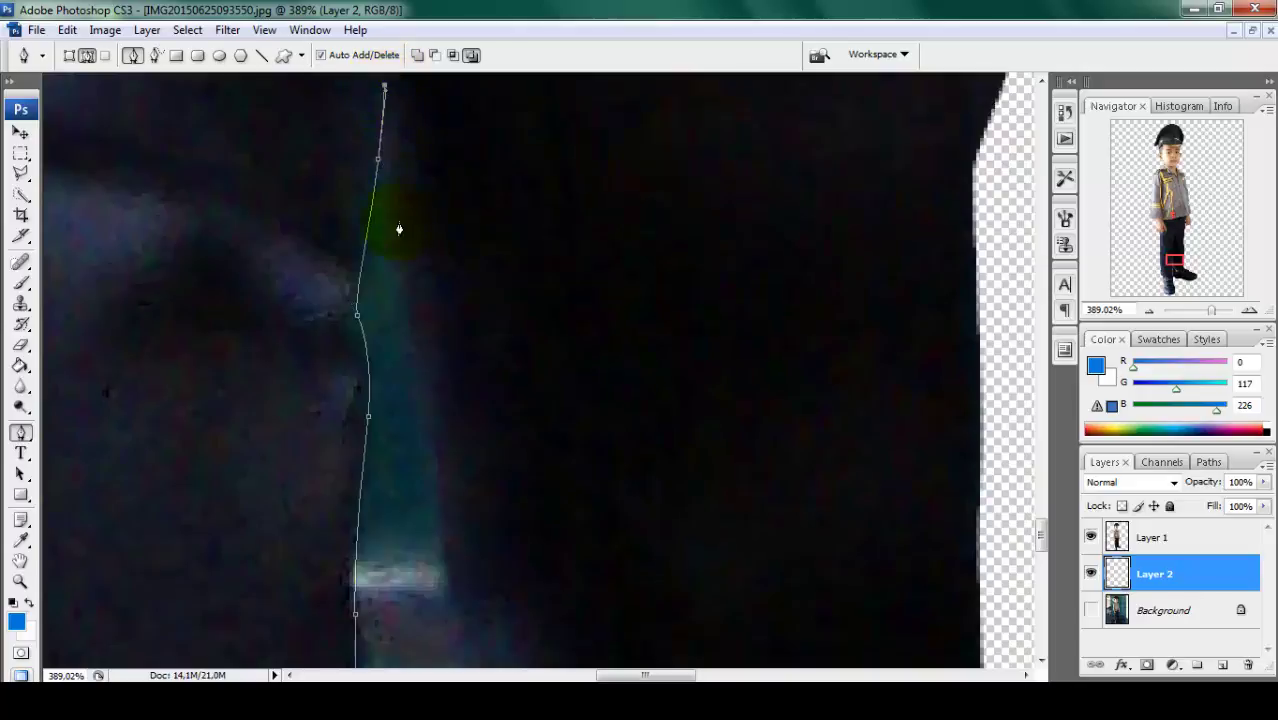
{"action": "left_click_drag", "start_coordinate": [414, 332], "coordinate": [415, 349]}
{"action": "scroll", "coordinate": [451, 486], "scroll_direction": "down", "scroll_amount": 5}
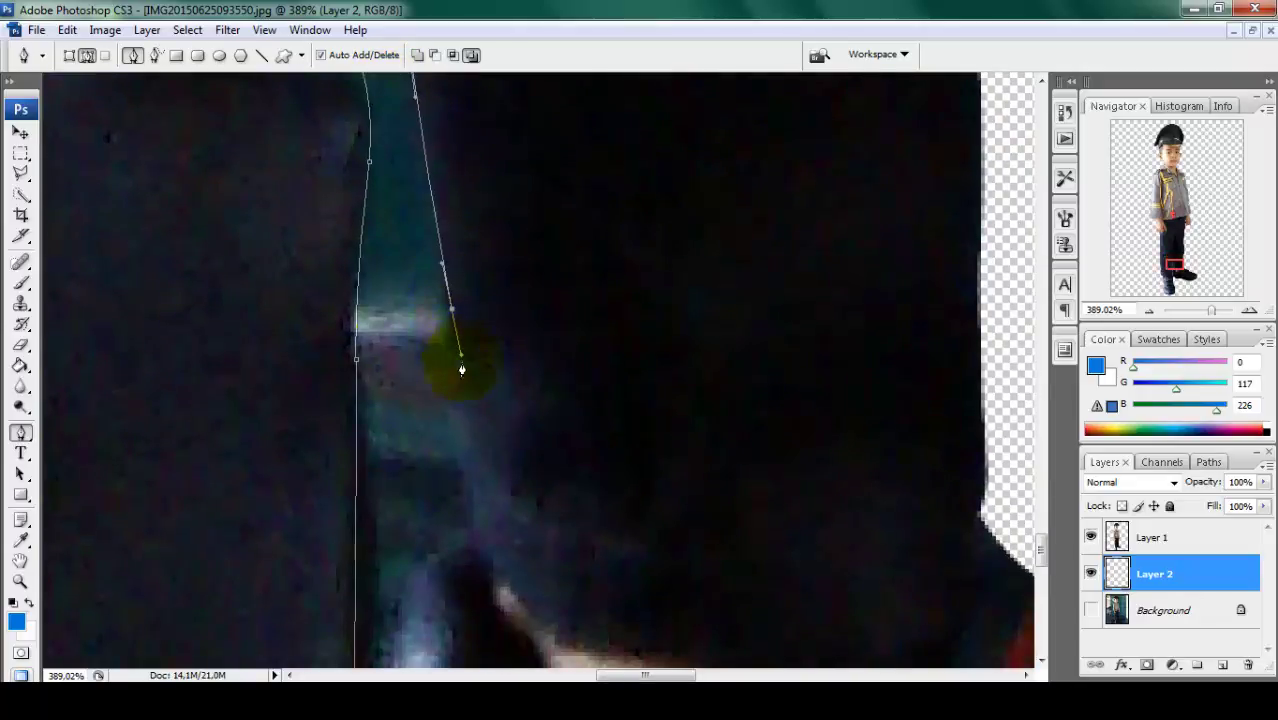
{"action": "left_click_drag", "start_coordinate": [466, 472], "coordinate": [466, 221]}
{"action": "left_click_drag", "start_coordinate": [411, 321], "coordinate": [393, 361]}
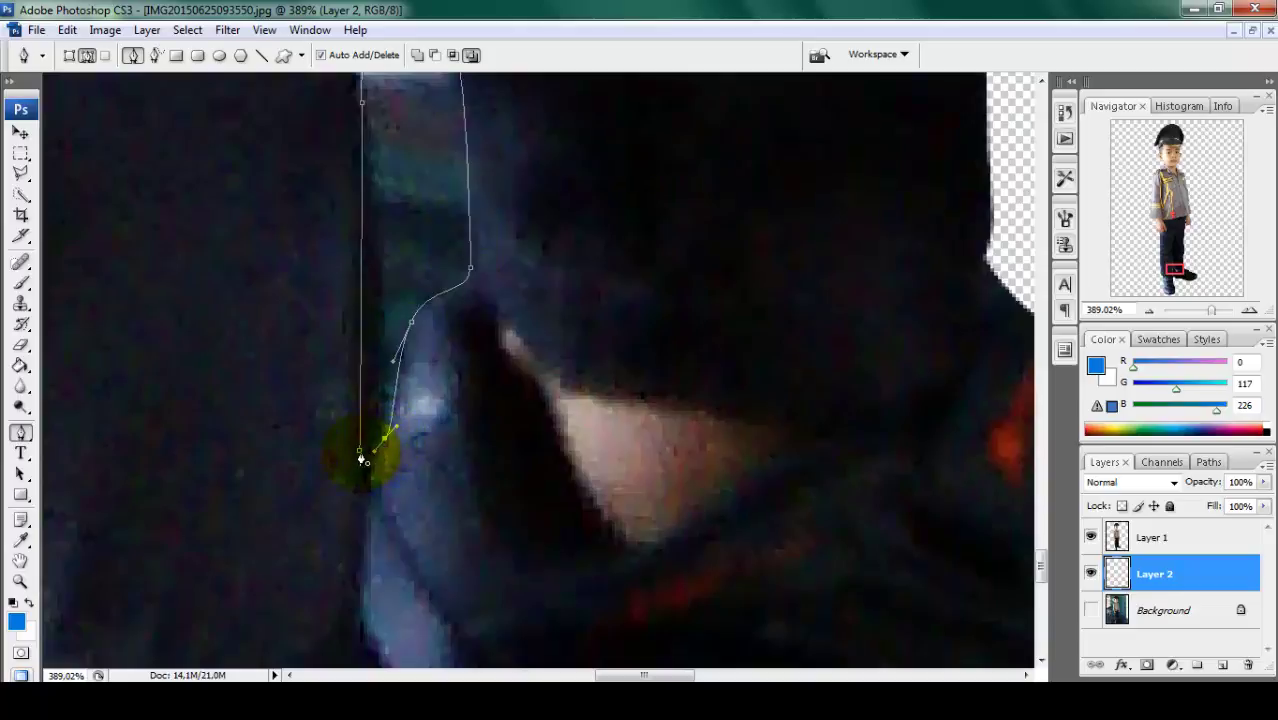
{"action": "left_click", "coordinate": [363, 460]}
Turn the path into a selection, delete the strip from Layer 1, and deselect
{"action": "right_click", "coordinate": [425, 152]}
{"action": "left_click", "coordinate": [489, 245]}
{"action": "key", "text": "Return"}
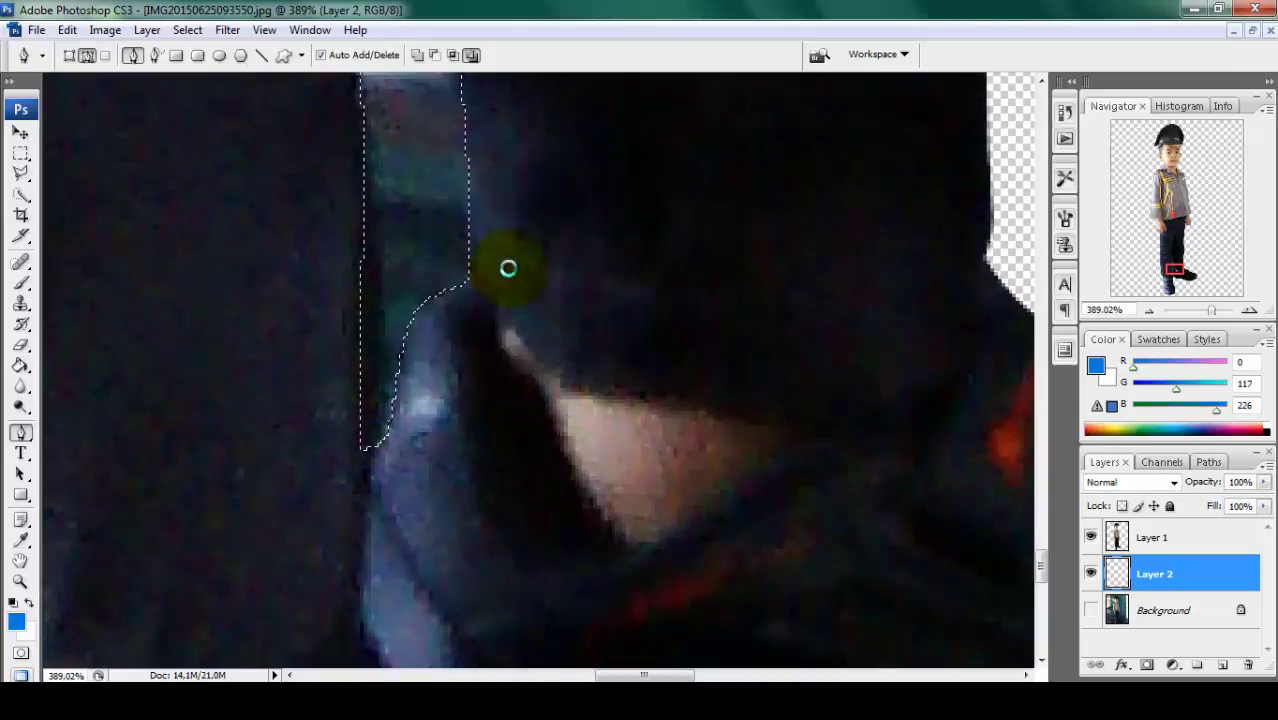
{"action": "left_click", "coordinate": [1140, 540]}
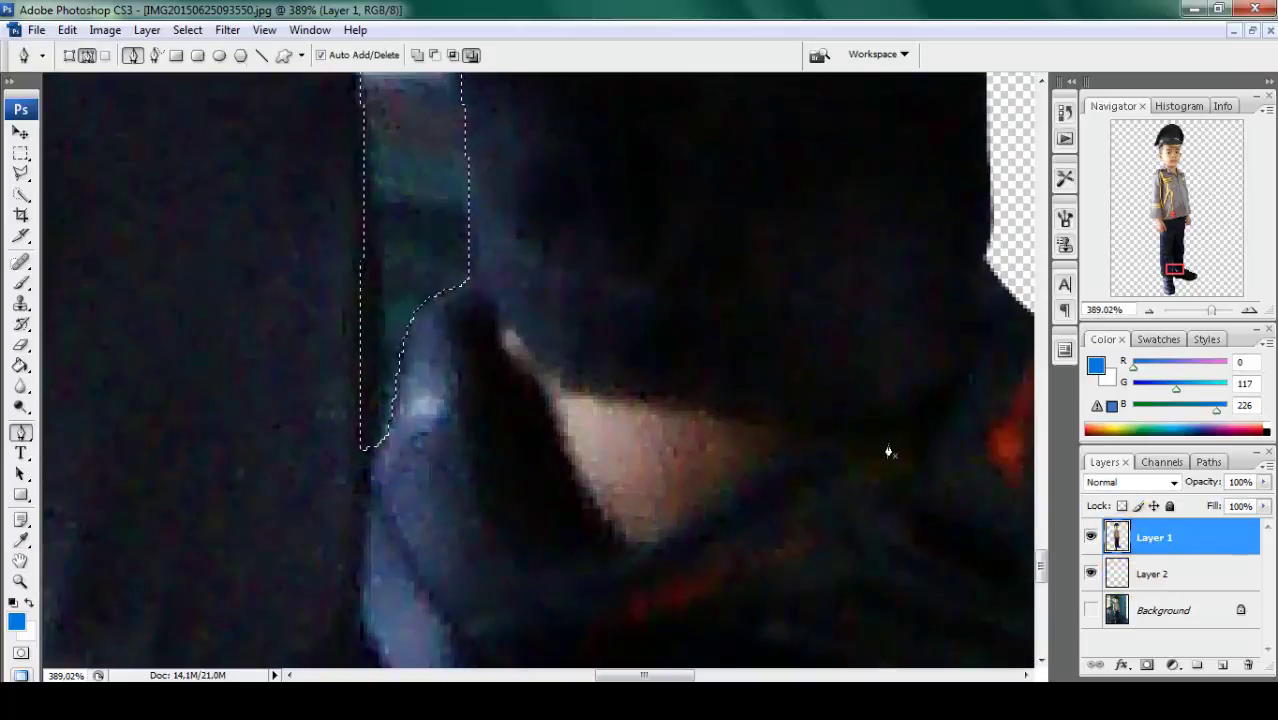
{"action": "key", "text": "Delete"}
{"action": "key", "text": "ctrl+d"}
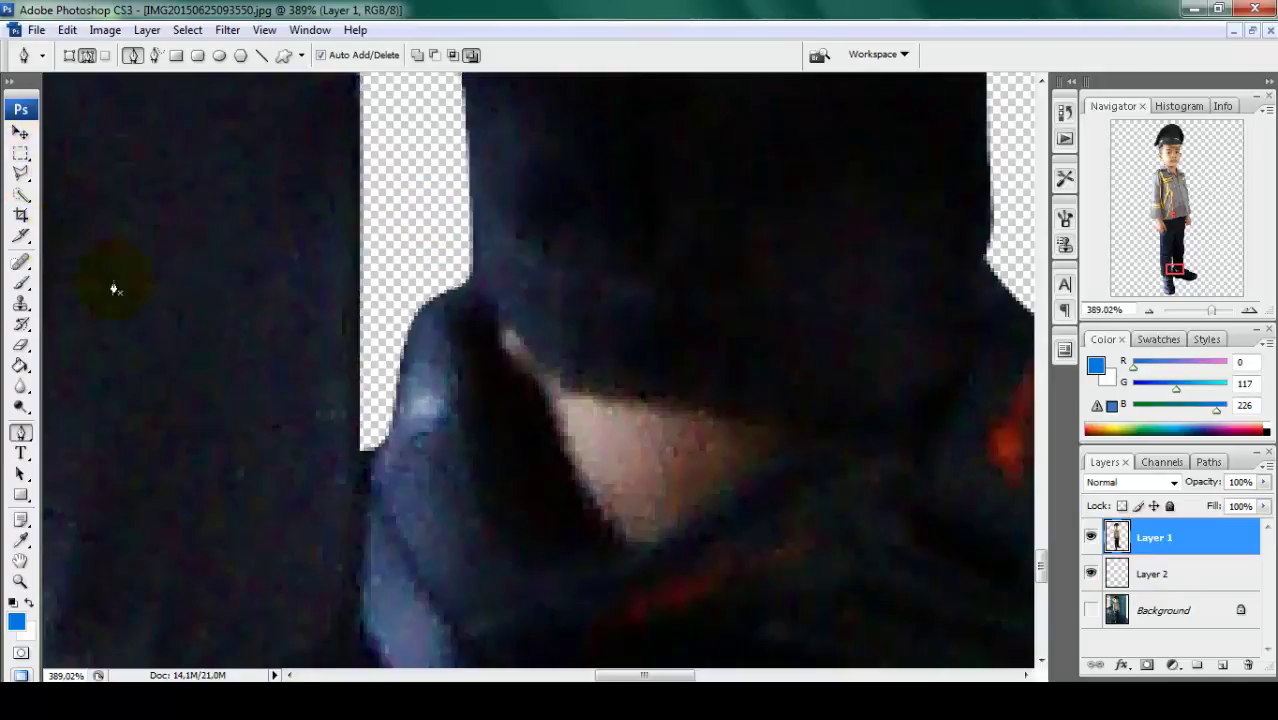
Fill Layer 2 with the blue foreground colour using the Paint Bucket
{"action": "scroll", "coordinate": [400, 360], "scroll_direction": "down", "scroll_amount": 5}
{"action": "scroll", "coordinate": [188, 379], "scroll_direction": "down", "scroll_amount": 3}
{"action": "scroll", "coordinate": [879, 489], "scroll_direction": "up", "scroll_amount": 1}
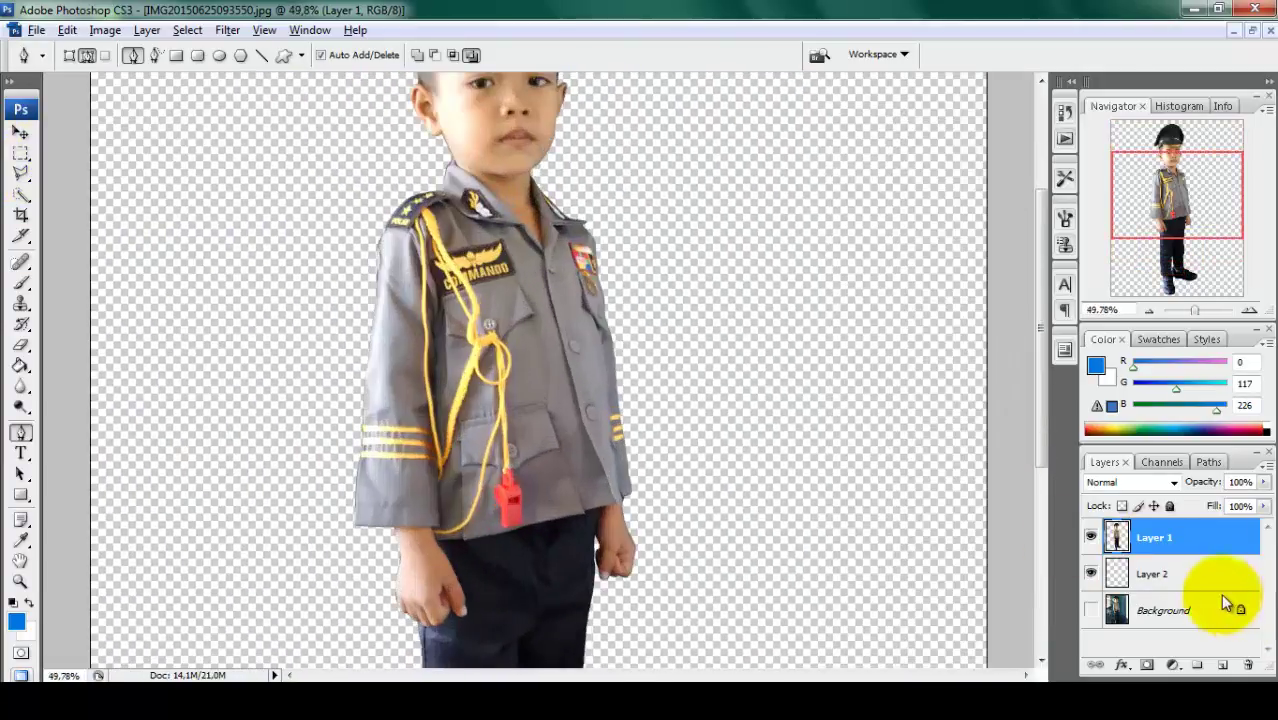
{"action": "left_click", "coordinate": [1220, 578]}
{"action": "left_click", "coordinate": [20, 366]}
{"action": "left_click", "coordinate": [540, 380]}
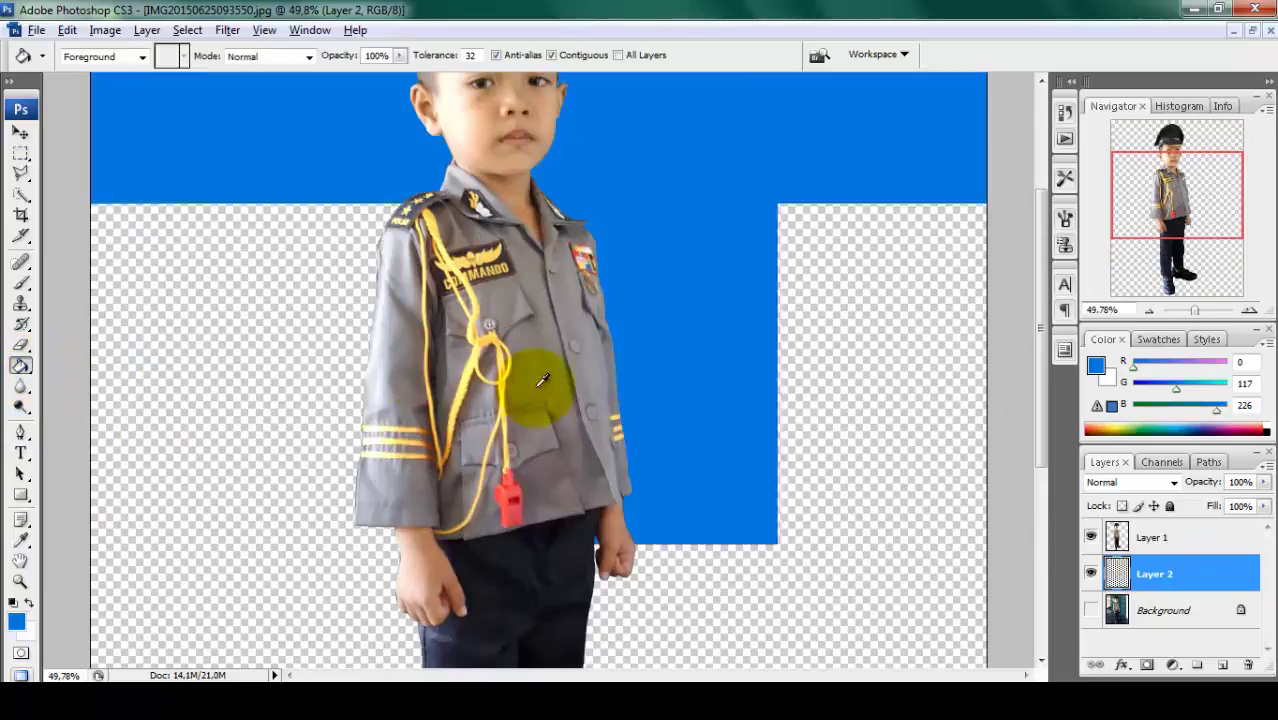
{"action": "scroll", "coordinate": [540, 380], "scroll_direction": "down", "scroll_amount": 5}
{"action": "scroll", "coordinate": [540, 380], "scroll_direction": "up", "scroll_amount": 3}
{"action": "scroll", "coordinate": [540, 380], "scroll_direction": "up", "scroll_amount": 2}
{"action": "scroll", "coordinate": [536, 380], "scroll_direction": "up", "scroll_amount": 1}
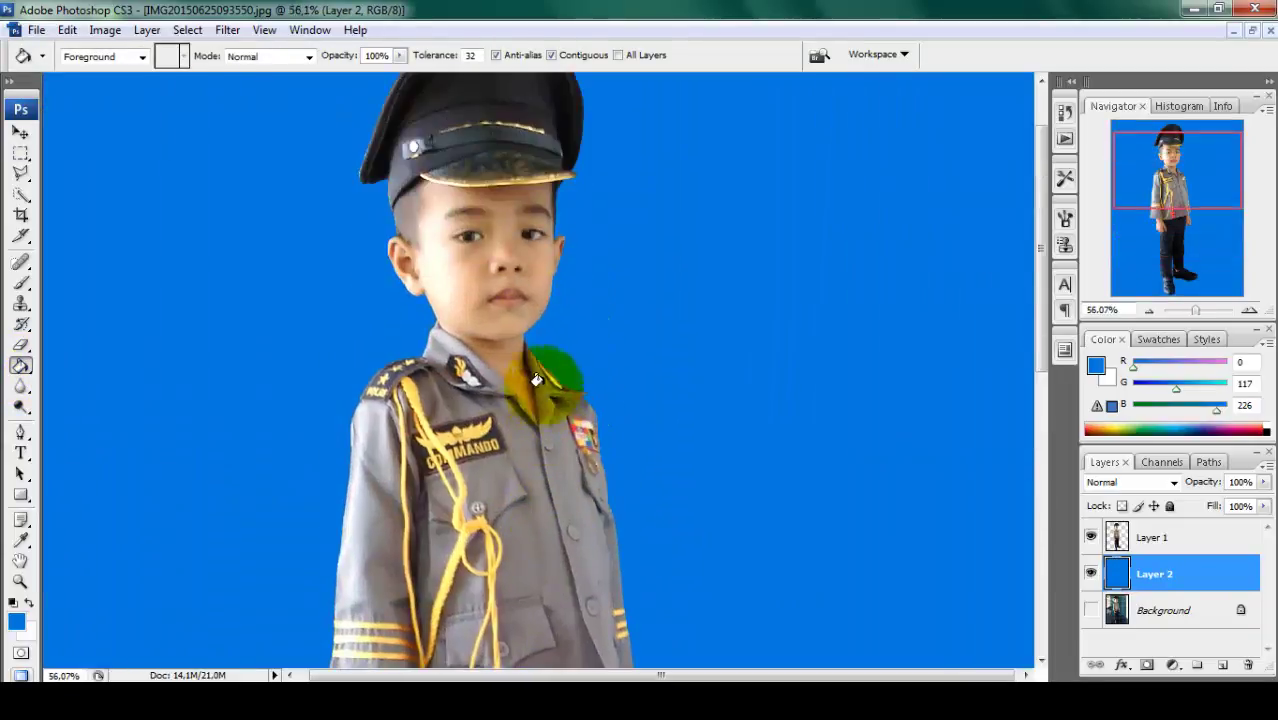
{"action": "scroll", "coordinate": [536, 380], "scroll_direction": "up", "scroll_amount": 3}
{"action": "scroll", "coordinate": [525, 277], "scroll_direction": "up", "scroll_amount": 1}
{"action": "scroll", "coordinate": [531, 294], "scroll_direction": "down", "scroll_amount": 3}
{"action": "scroll", "coordinate": [542, 314], "scroll_direction": "up", "scroll_amount": 1}
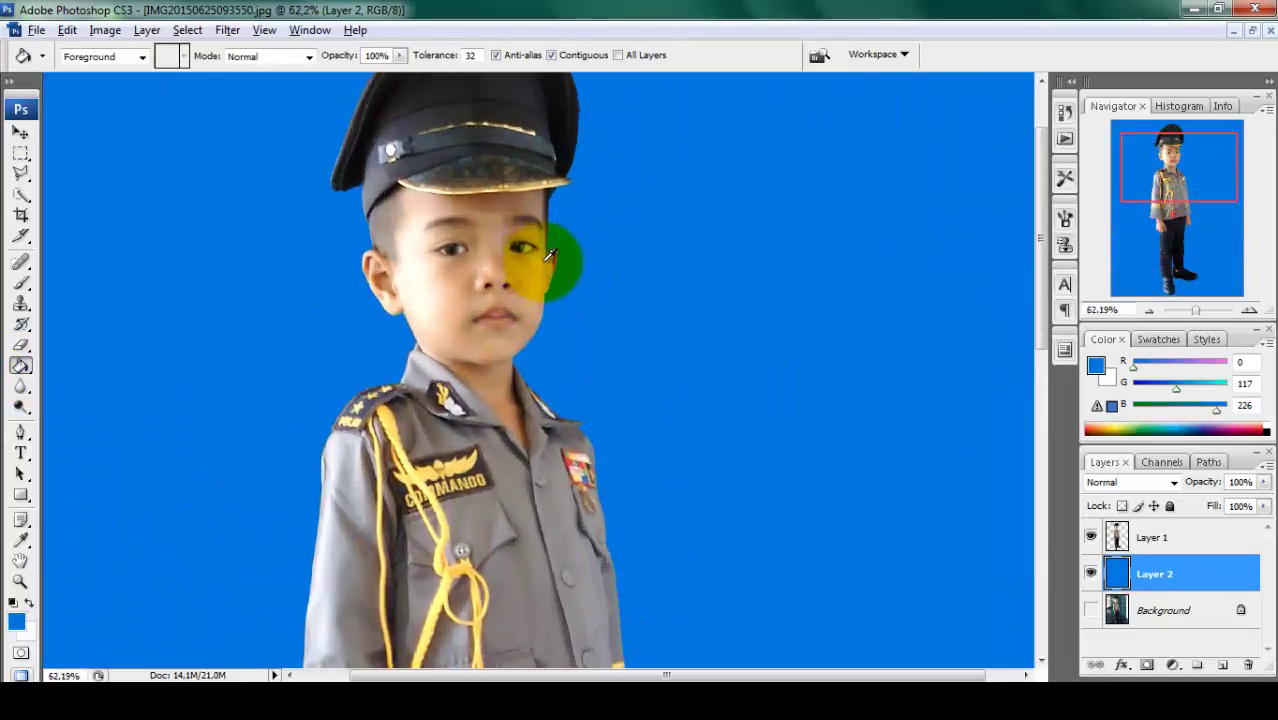
{"action": "scroll", "coordinate": [549, 255], "scroll_direction": "down", "scroll_amount": 2}
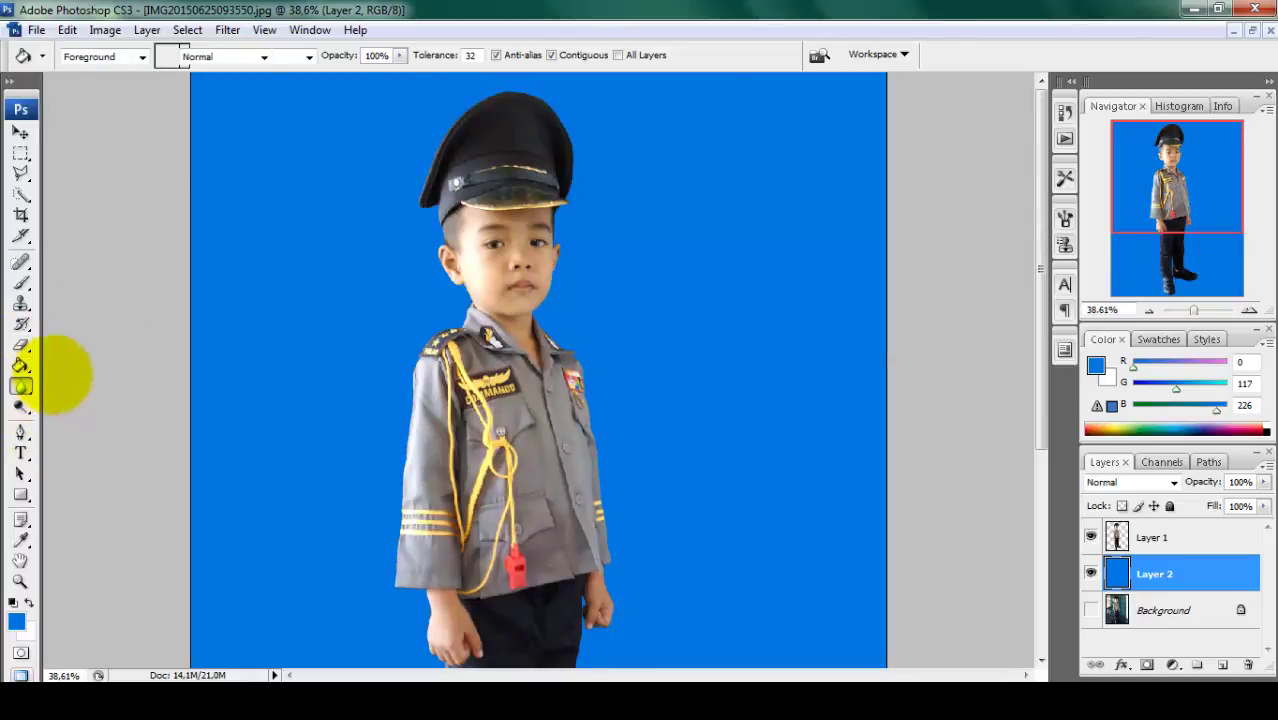
Select the Blur tool for softening the cut-out edges
{"action": "left_click", "coordinate": [20, 387]}
{"action": "scroll", "coordinate": [400, 365], "scroll_direction": "down", "scroll_amount": 2}
{"action": "scroll", "coordinate": [451, 357], "scroll_direction": "down", "scroll_amount": 1}
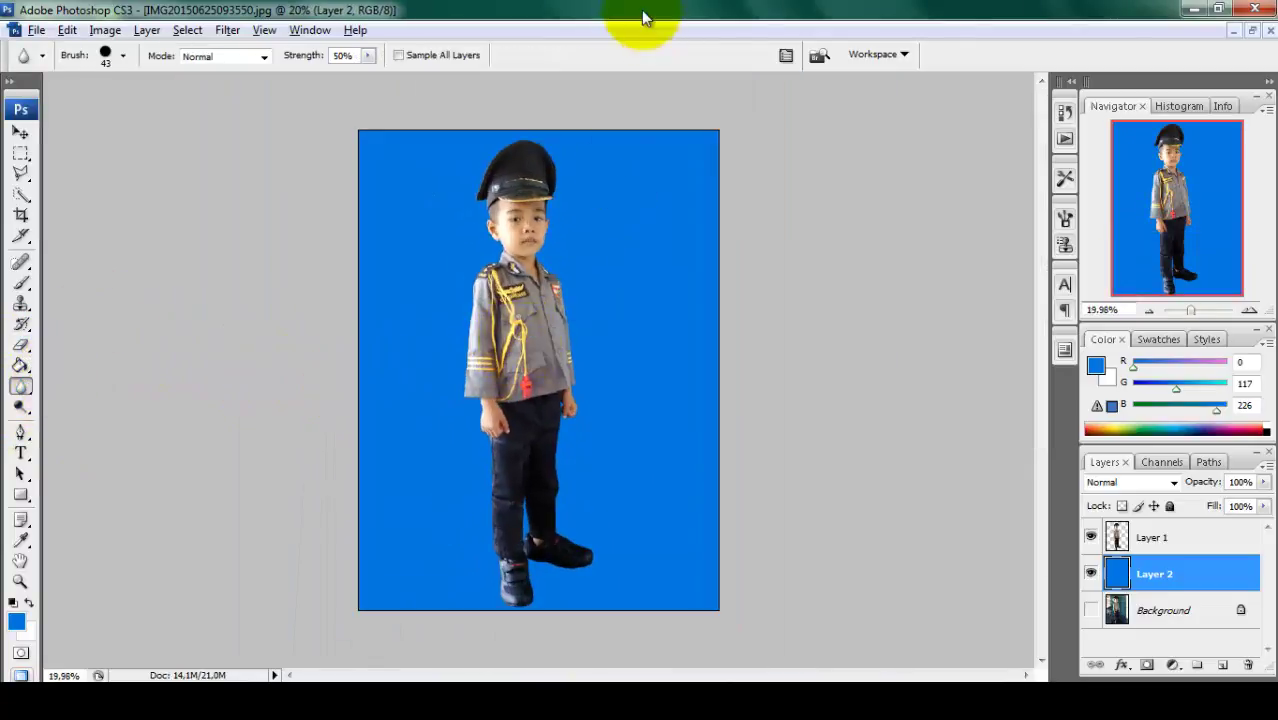